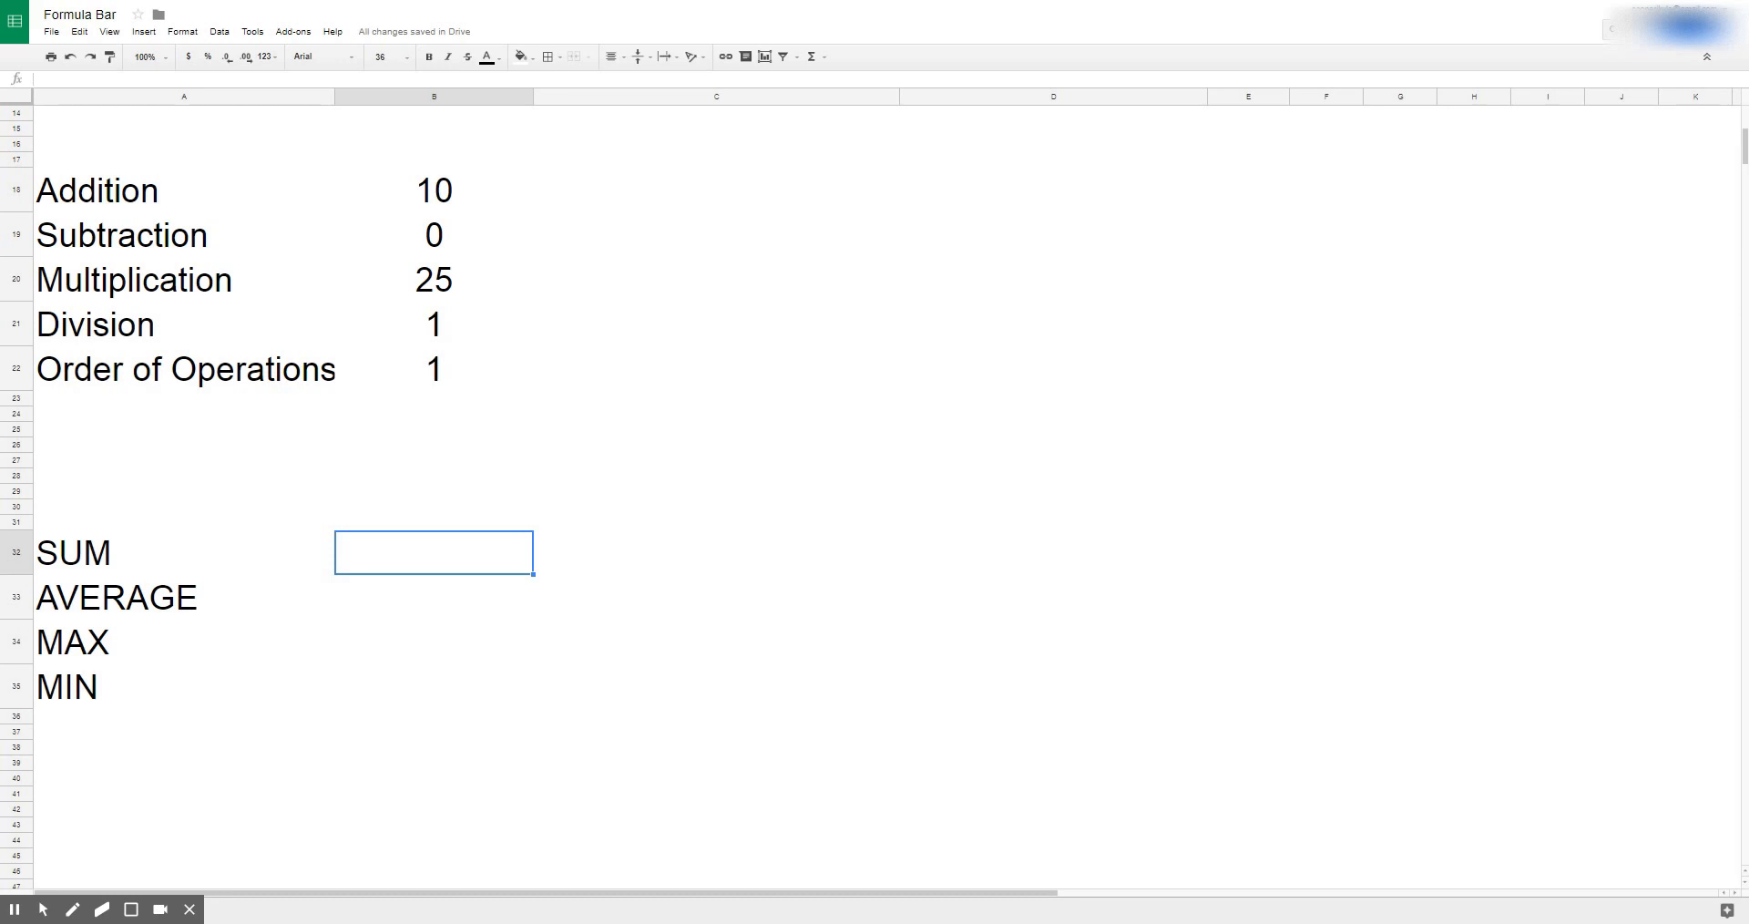
Step: Review the addition, subtraction and multiplication formulas in cells E1 to E3
{"action": "type", "text": "="}
{"action": "key", "text": "BackSpace"}
{"action": "scroll", "coordinate": [725, 466], "scroll_direction": "up", "scroll_amount": 1}
{"action": "scroll", "coordinate": [725, 467], "scroll_direction": "up", "scroll_amount": 5}
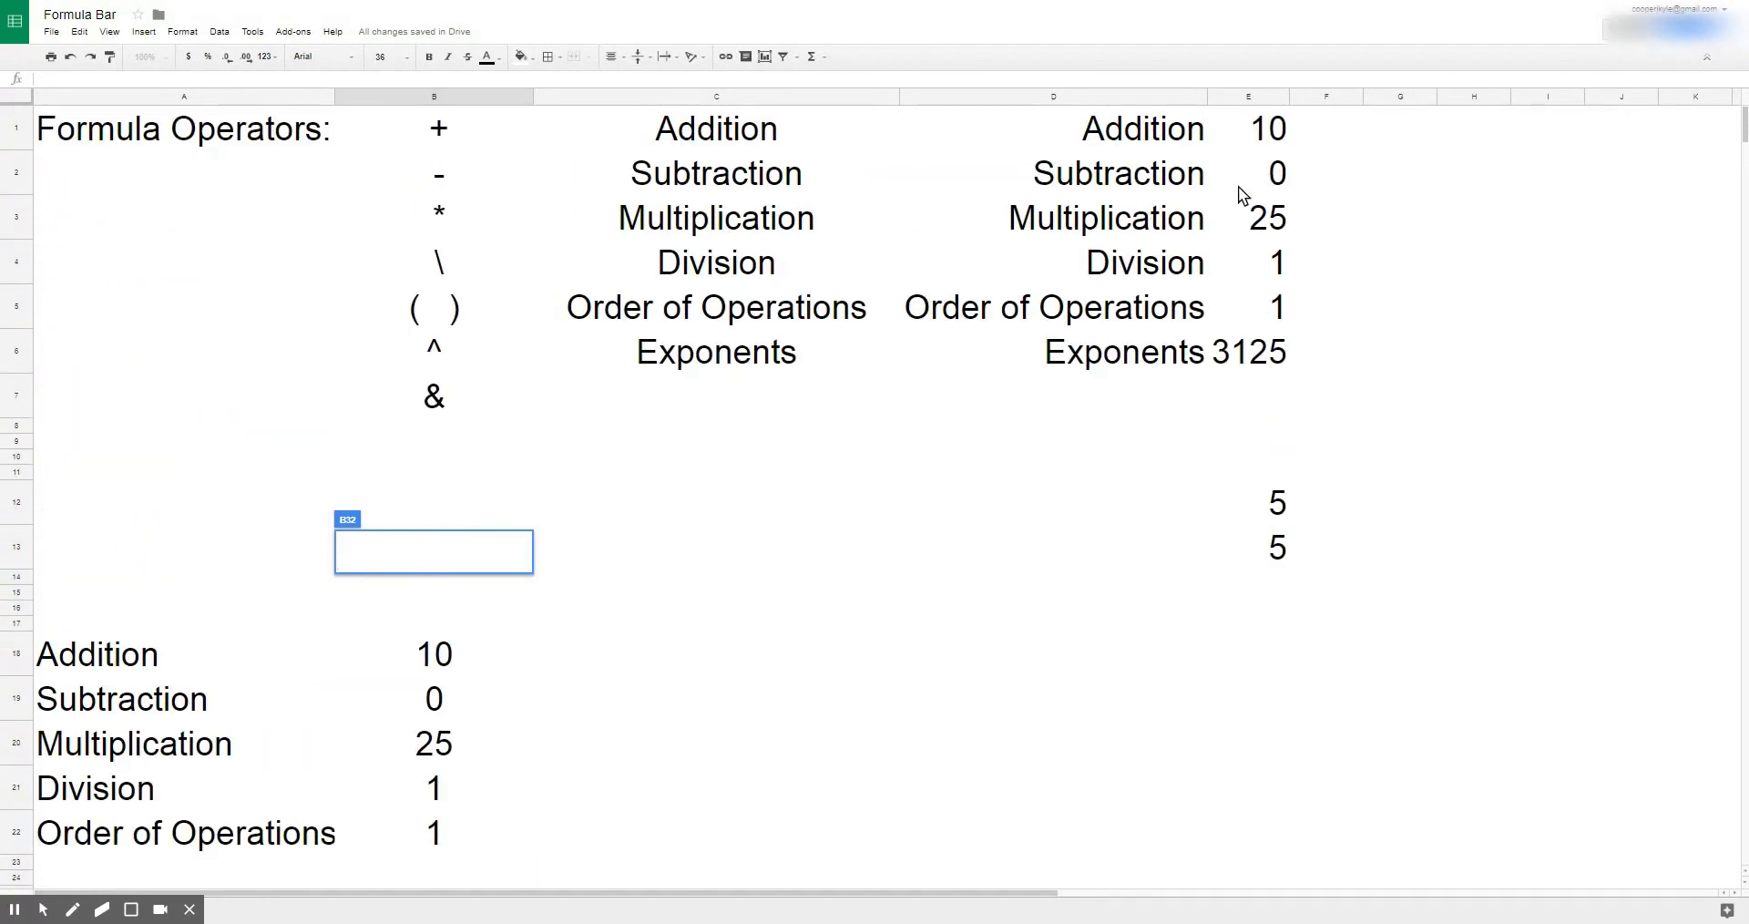
{"action": "left_click", "coordinate": [1139, 312]}
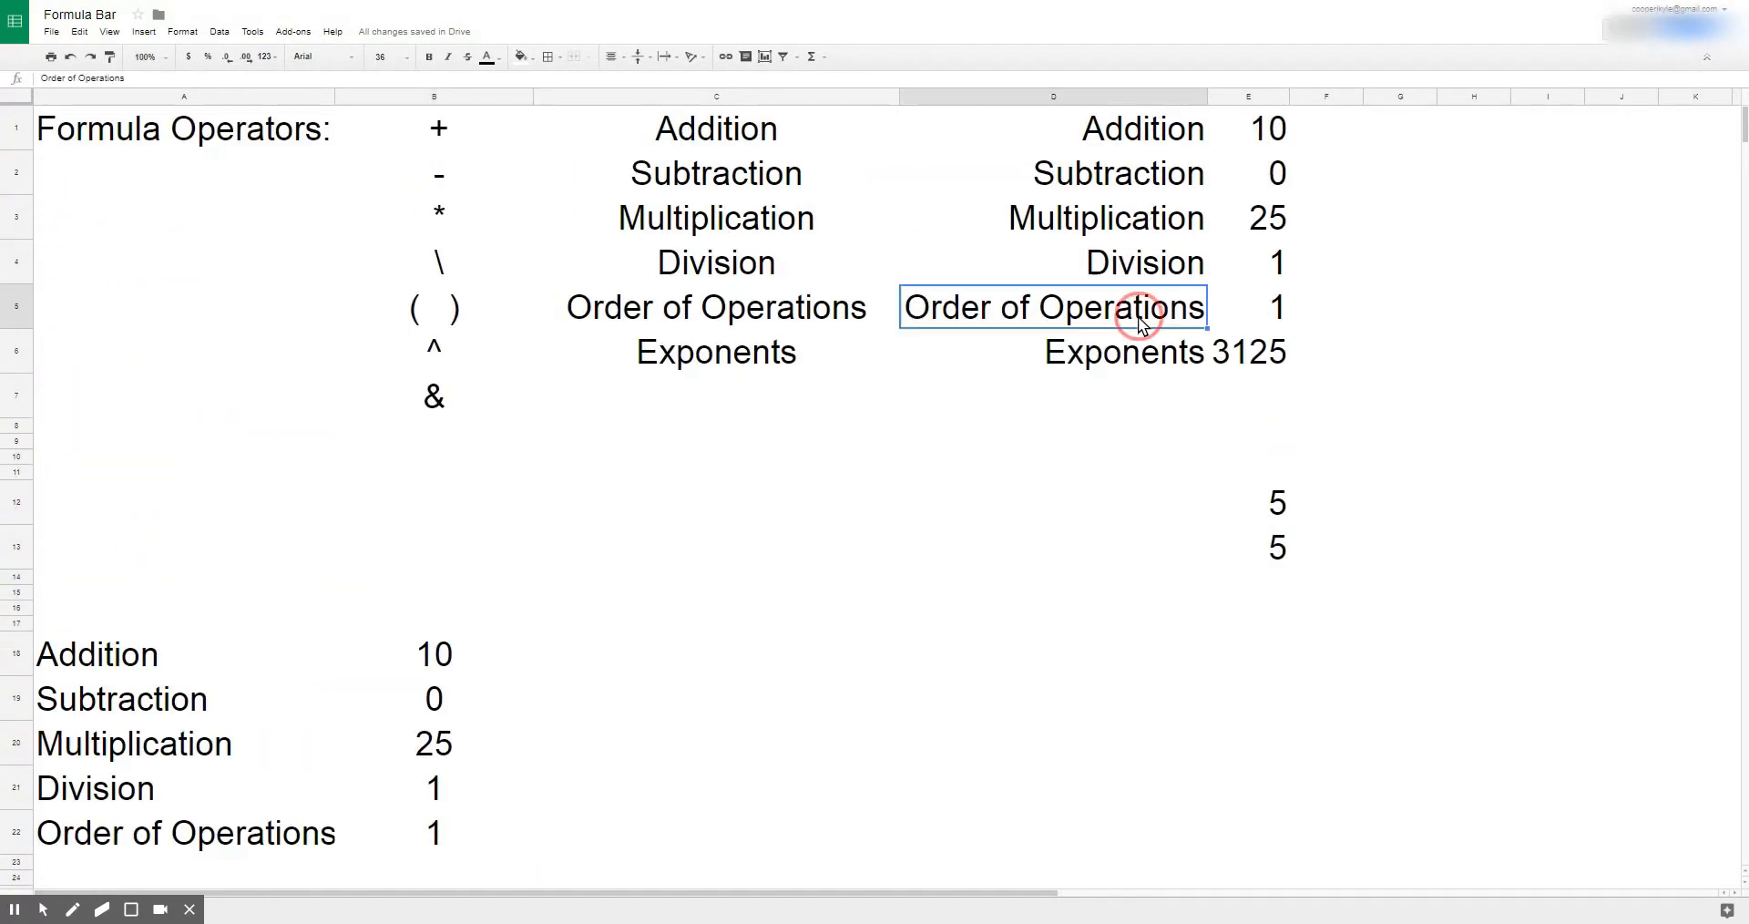
{"action": "left_click", "coordinate": [1266, 139]}
{"action": "left_click", "coordinate": [1273, 177]}
{"action": "left_click", "coordinate": [1265, 231]}
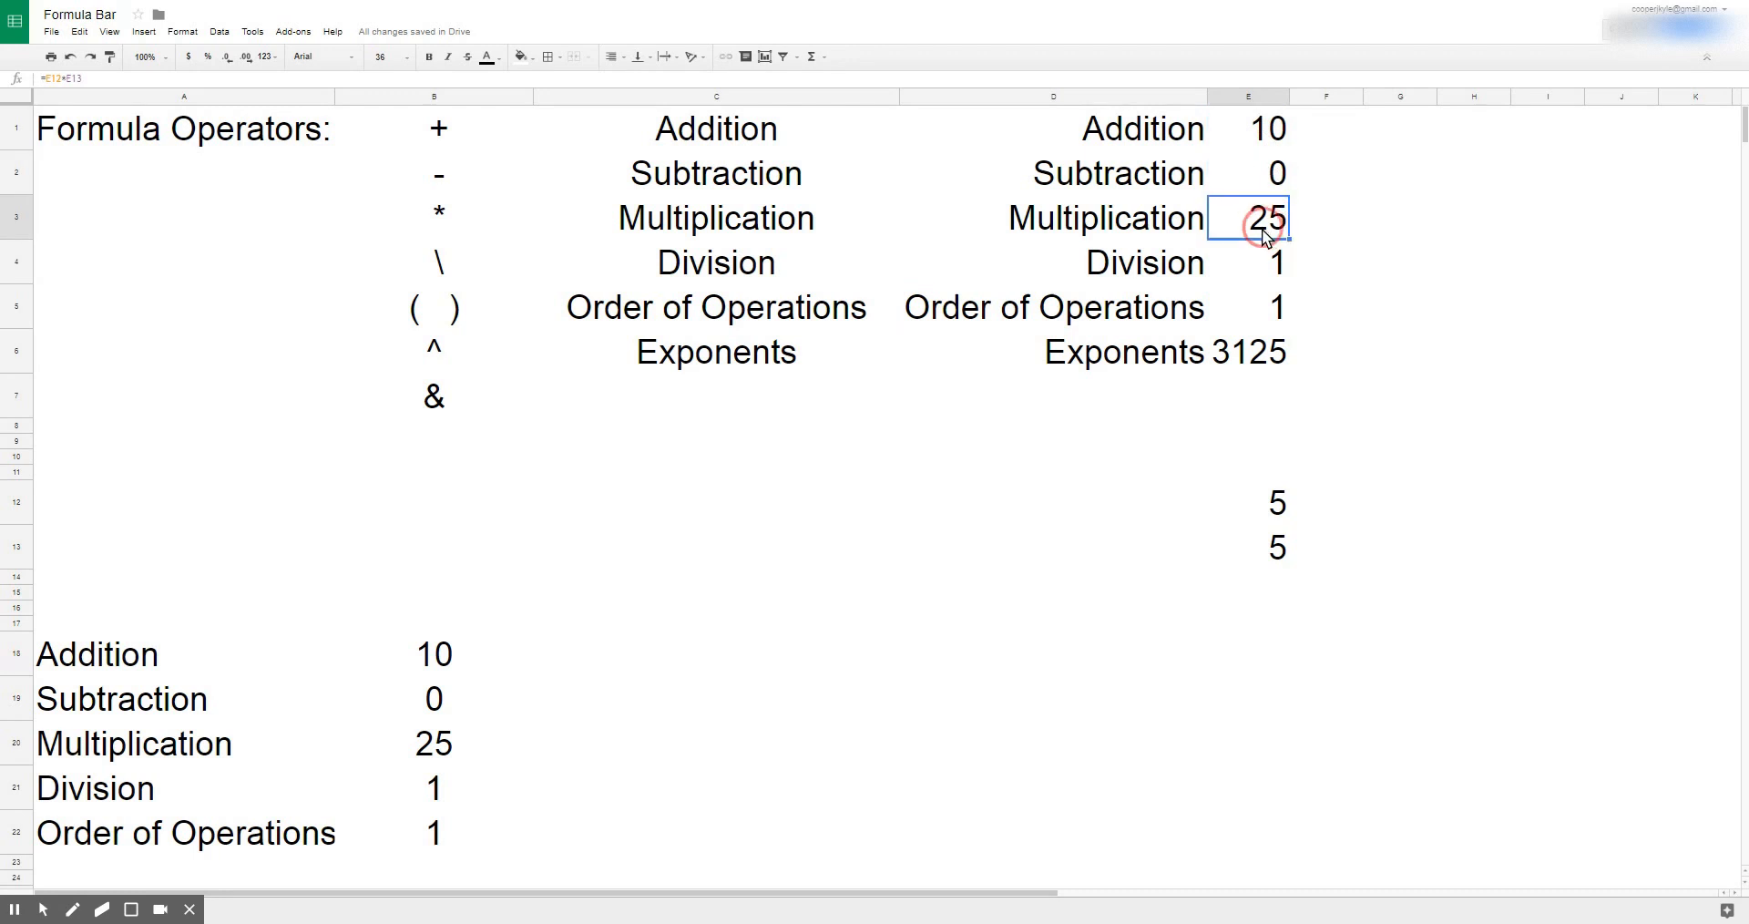
Step: Begin a SUM formula in cell B32 beside the SUM label, up to its opening parenthesis
{"action": "scroll", "coordinate": [408, 473], "scroll_direction": "down", "scroll_amount": 6}
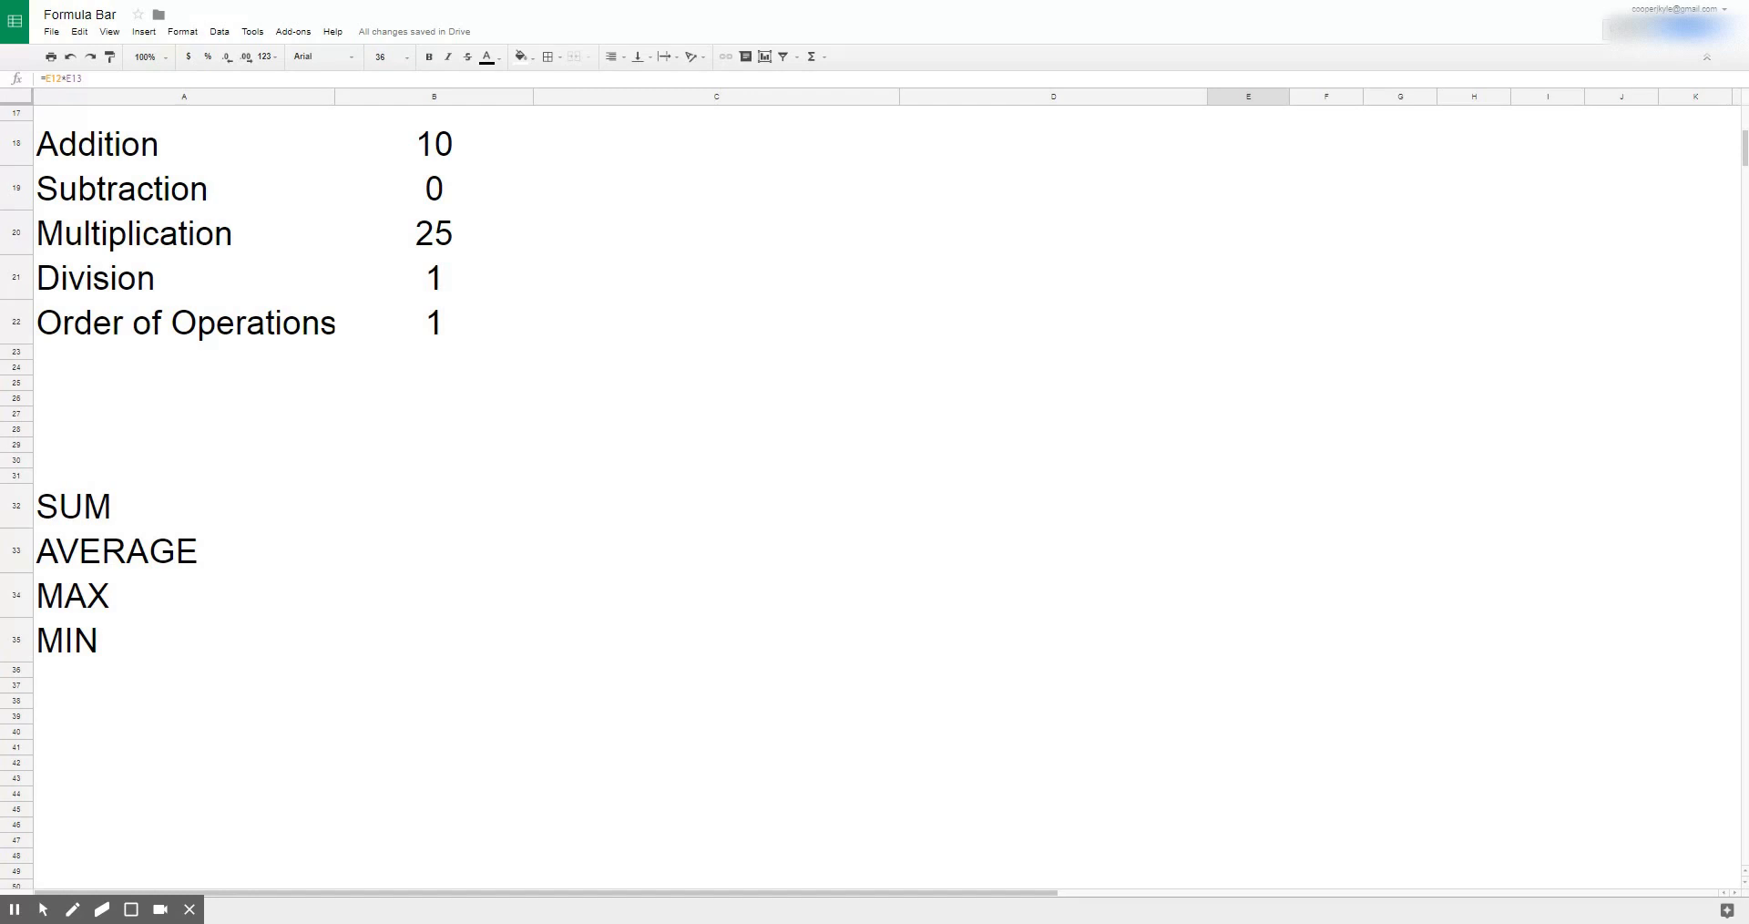
{"action": "left_click", "coordinate": [430, 518]}
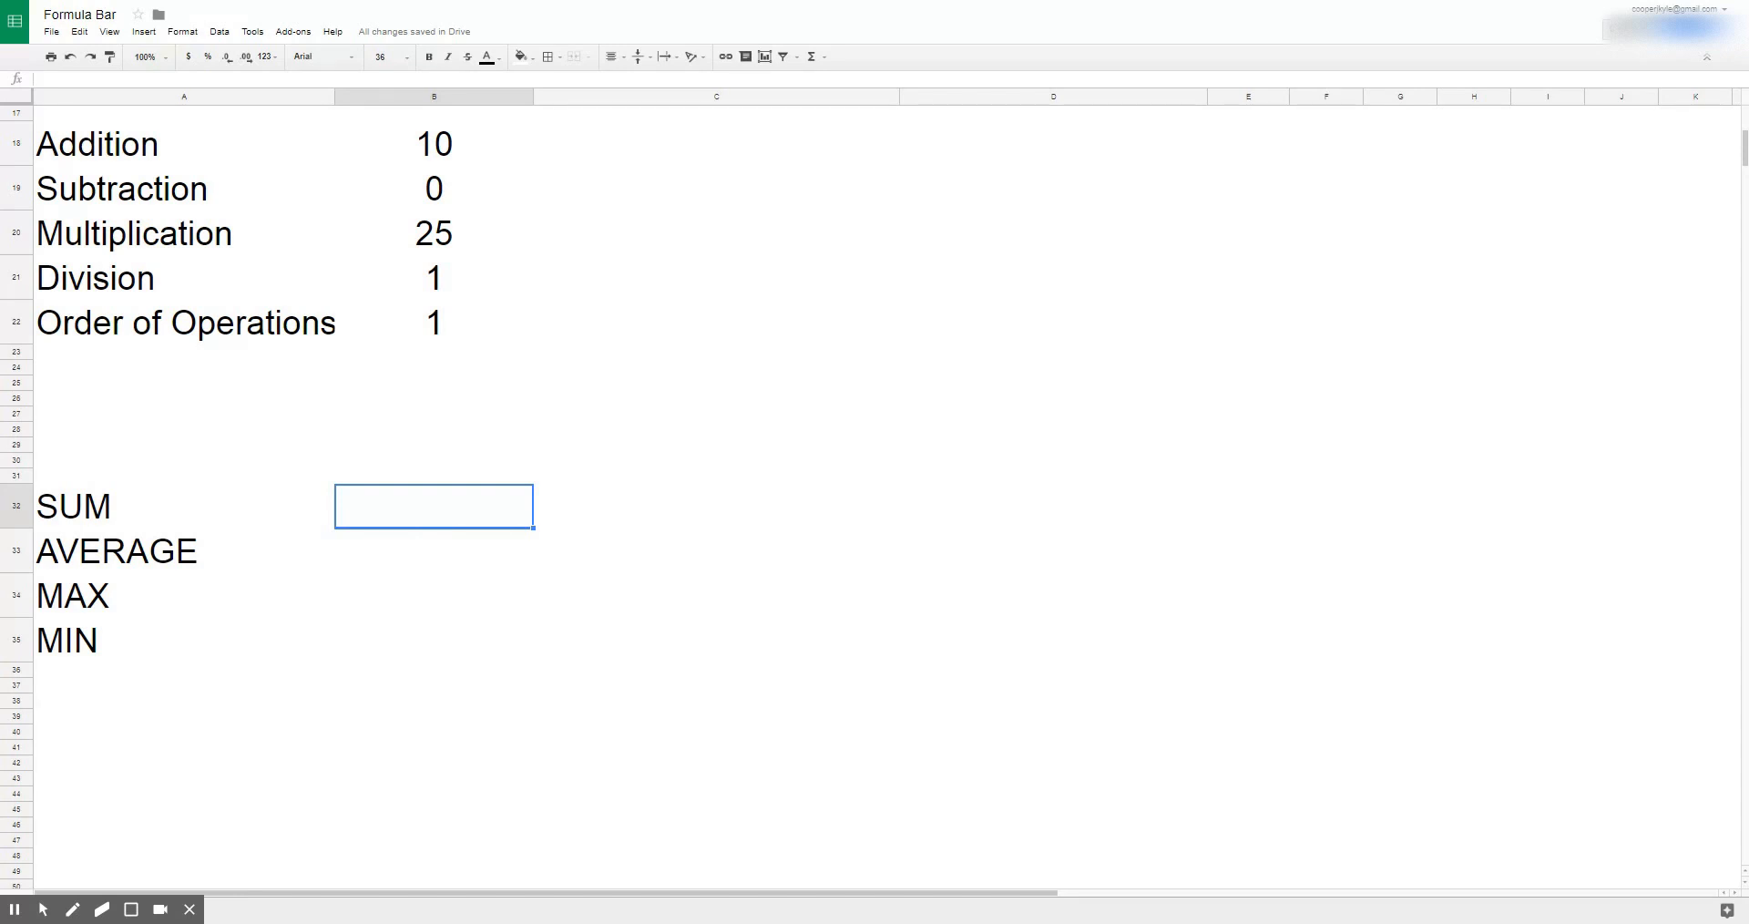
{"action": "type", "text": "="}
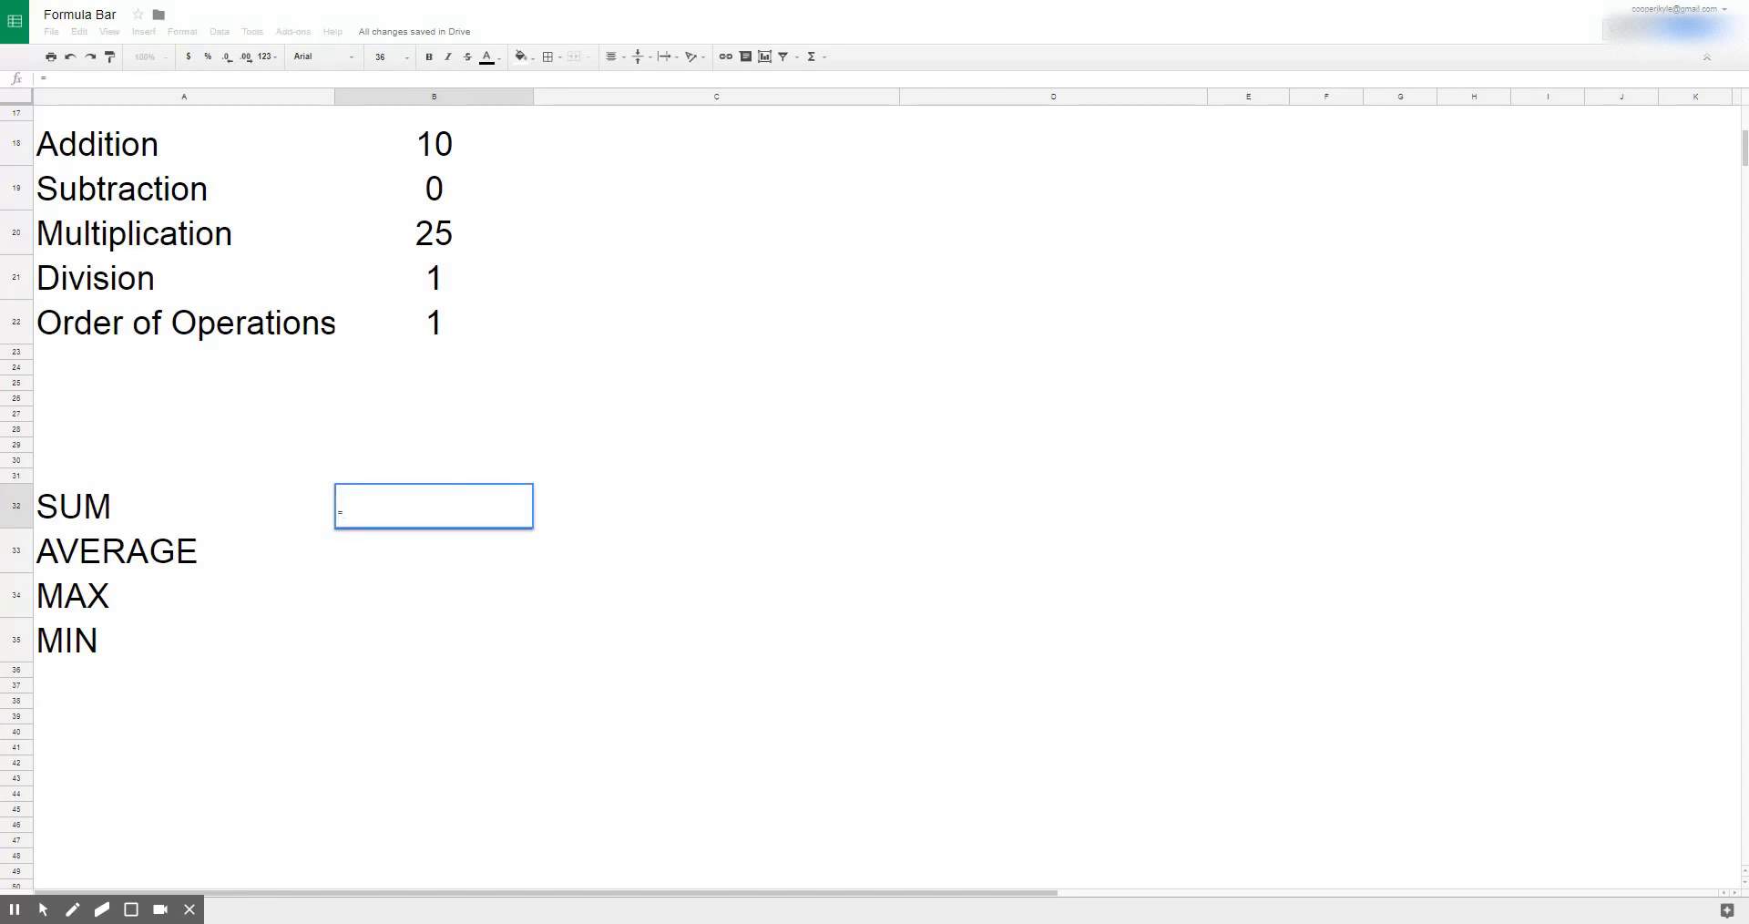
{"action": "type", "text": "s"}
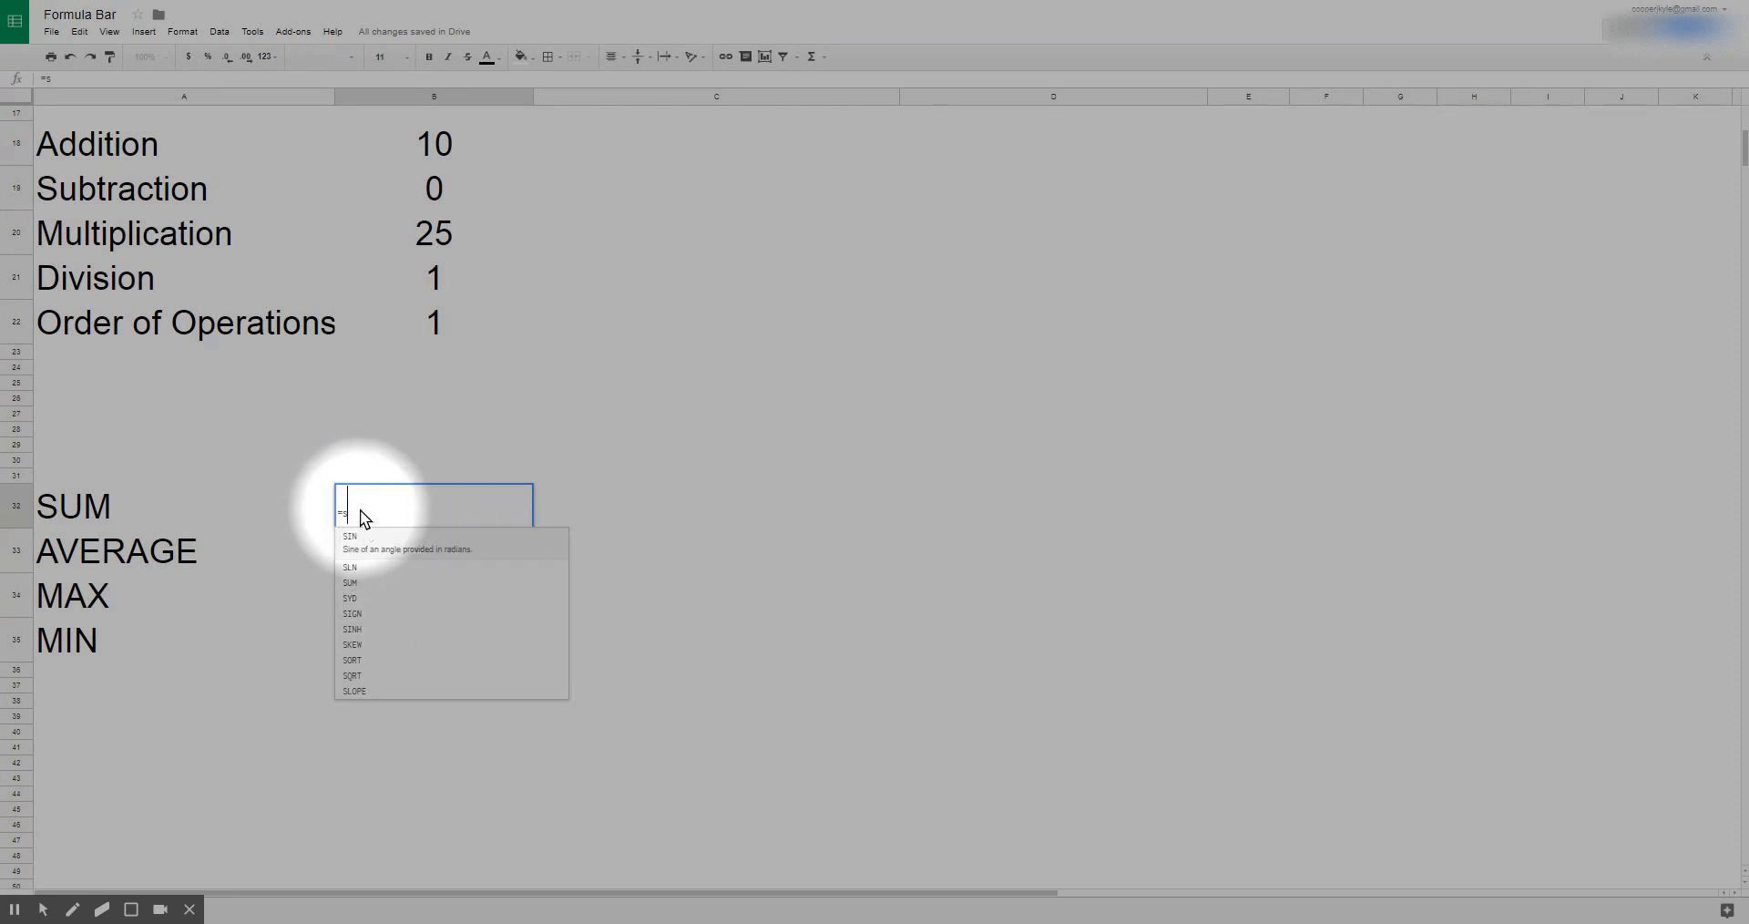
{"action": "type", "text": "um"}
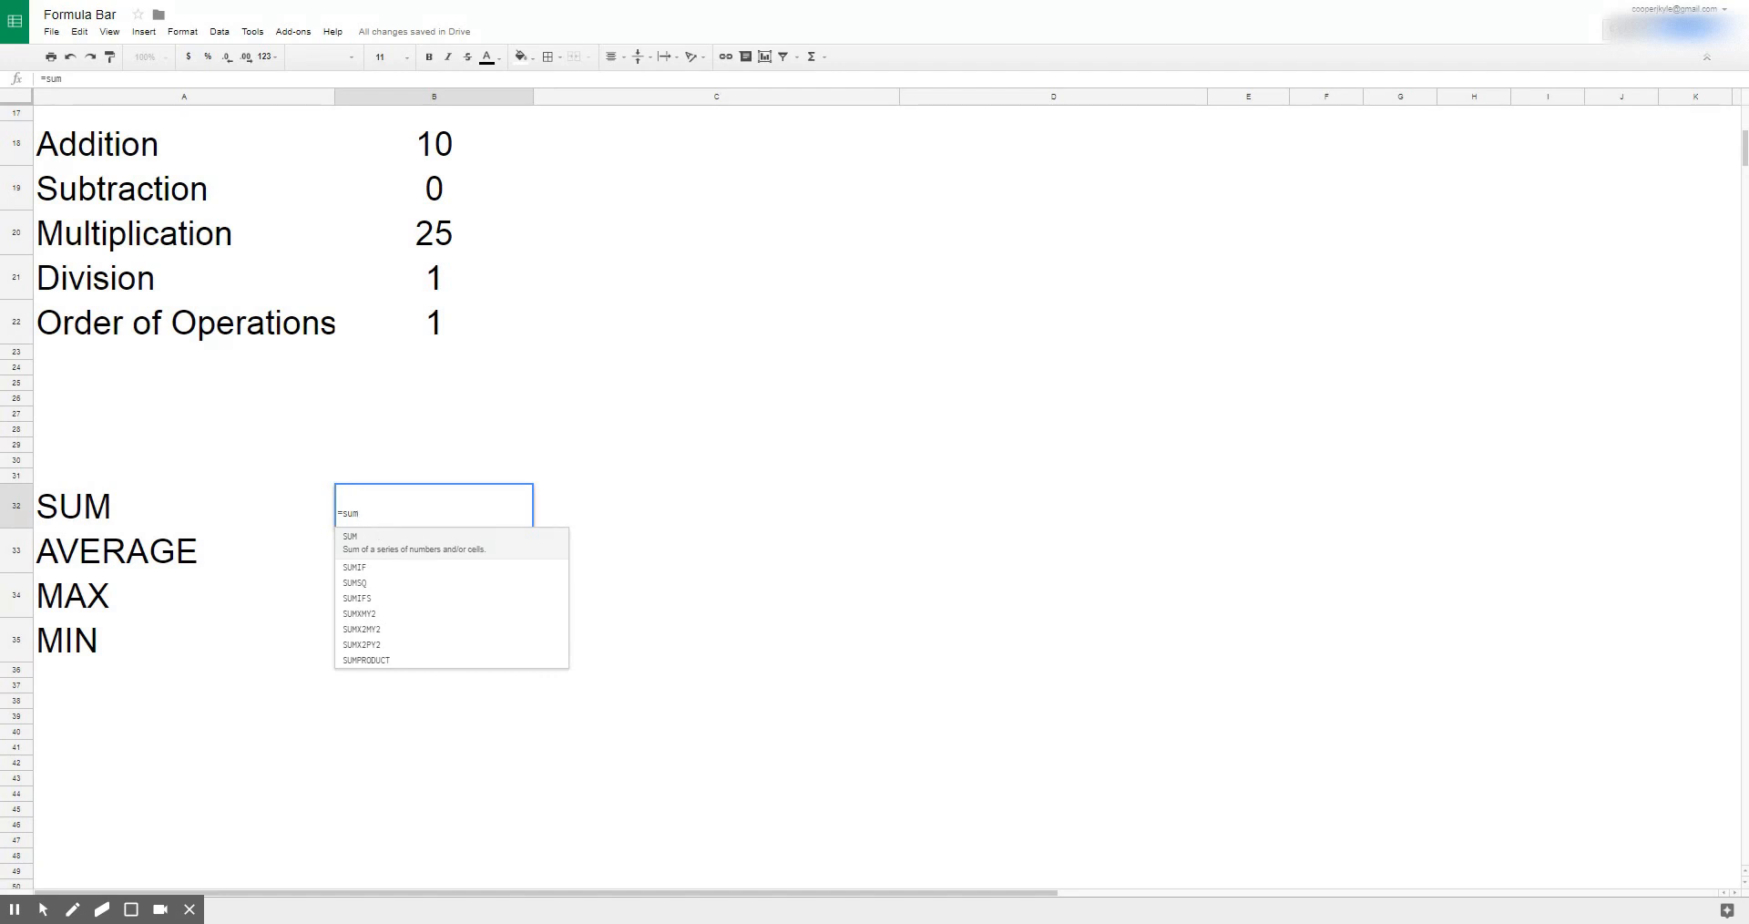
{"action": "type", "text": "("}
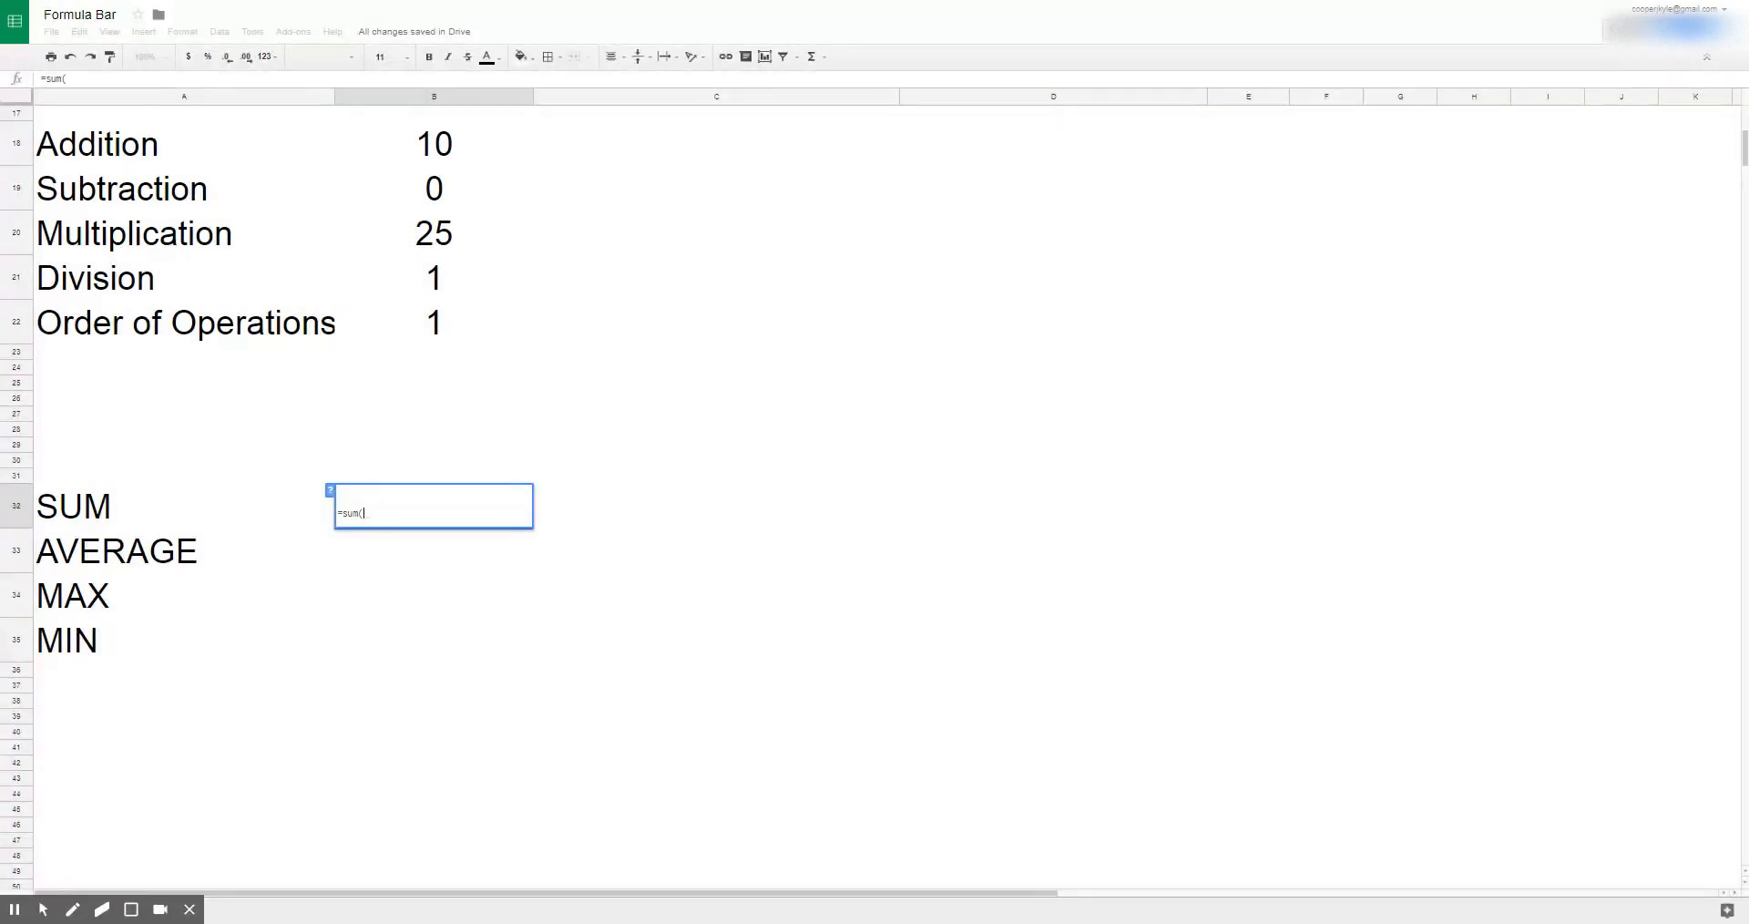
Step: Examine the SUM function's syntax help for the unfinished formula in B32
{"action": "left_click", "coordinate": [30, 80]}
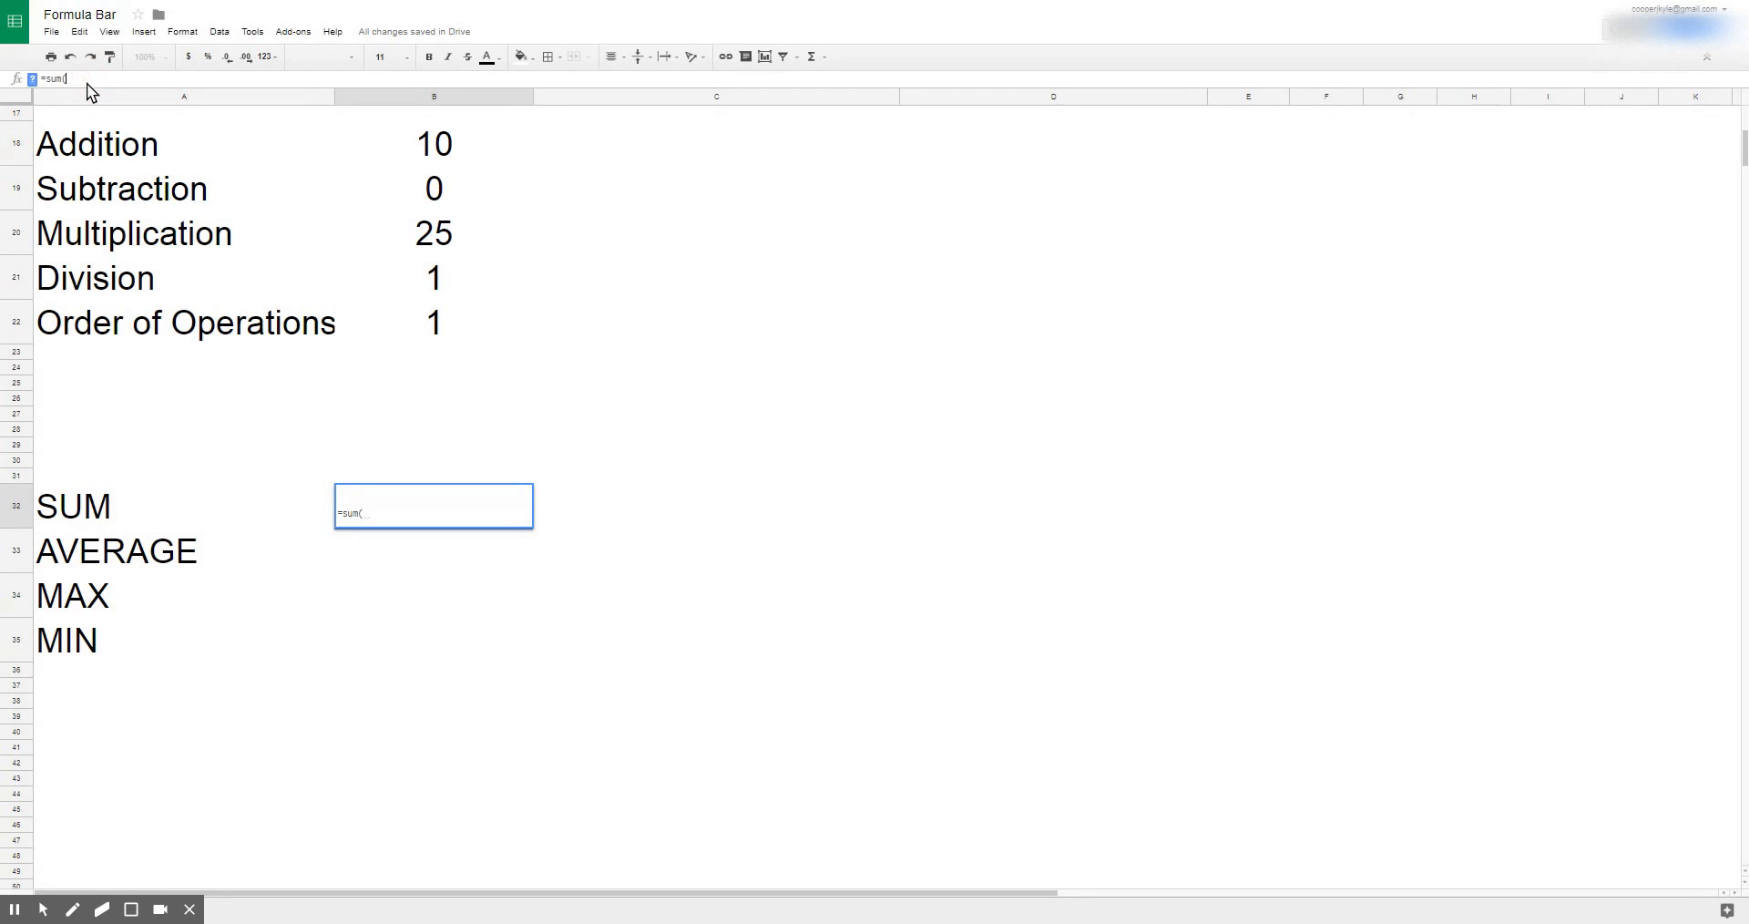
{"action": "left_click", "coordinate": [34, 80]}
{"action": "left_click", "coordinate": [69, 79]}
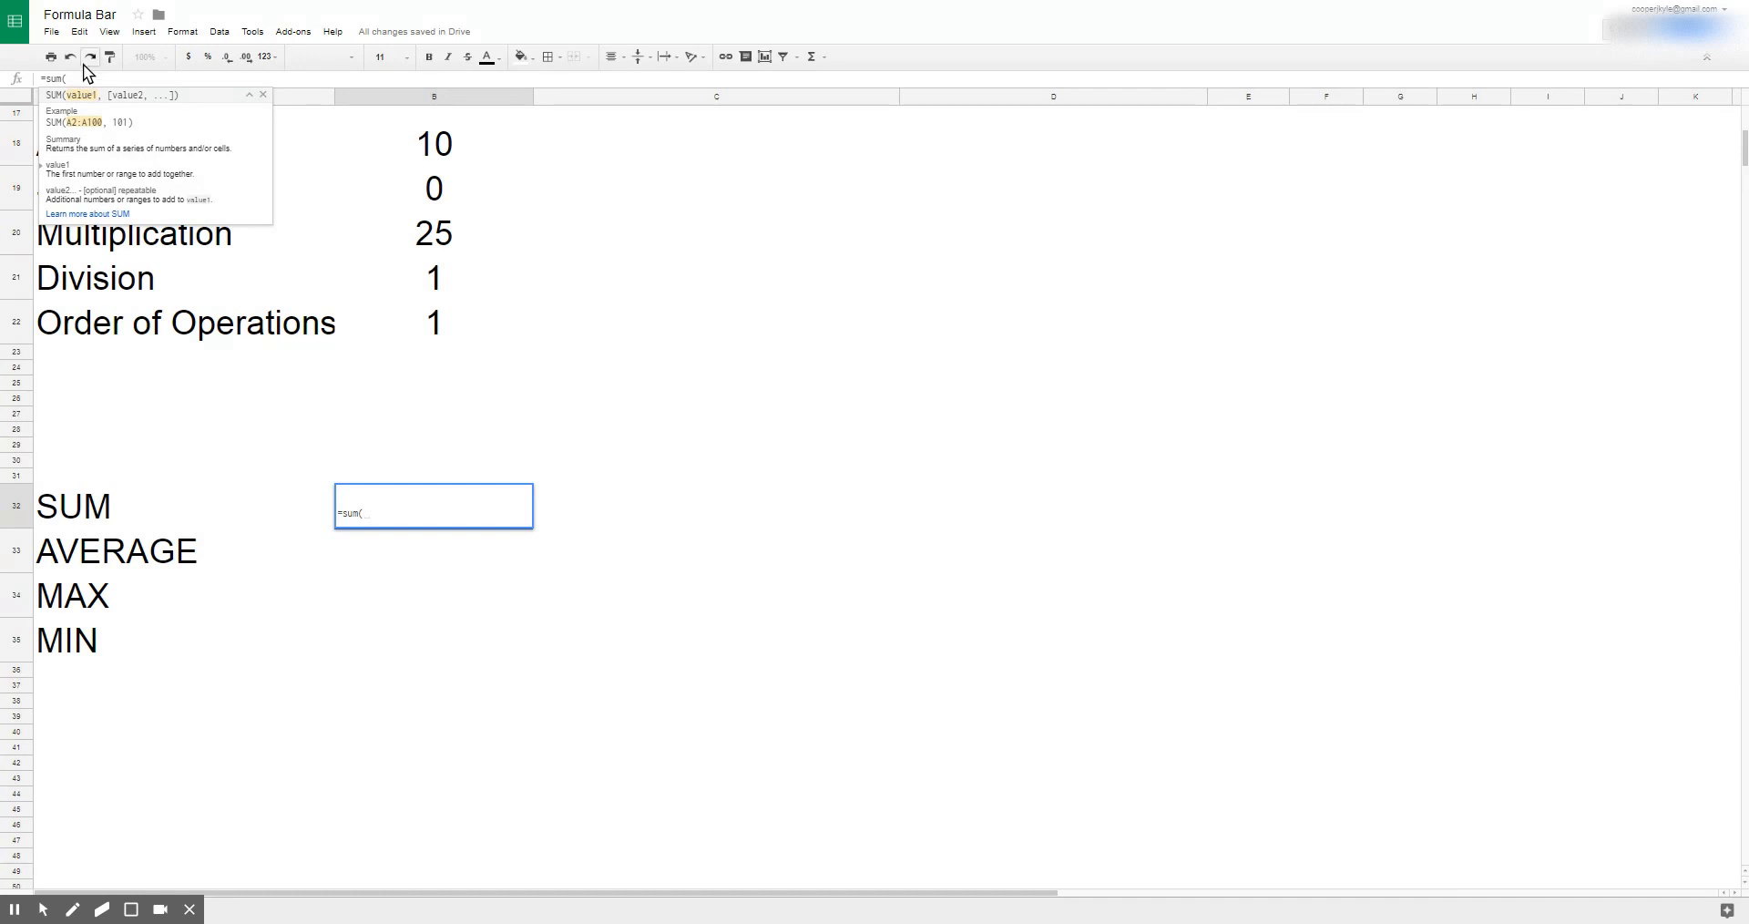
{"action": "key", "text": "alt+f"}
{"action": "left_click", "coordinate": [377, 515]}
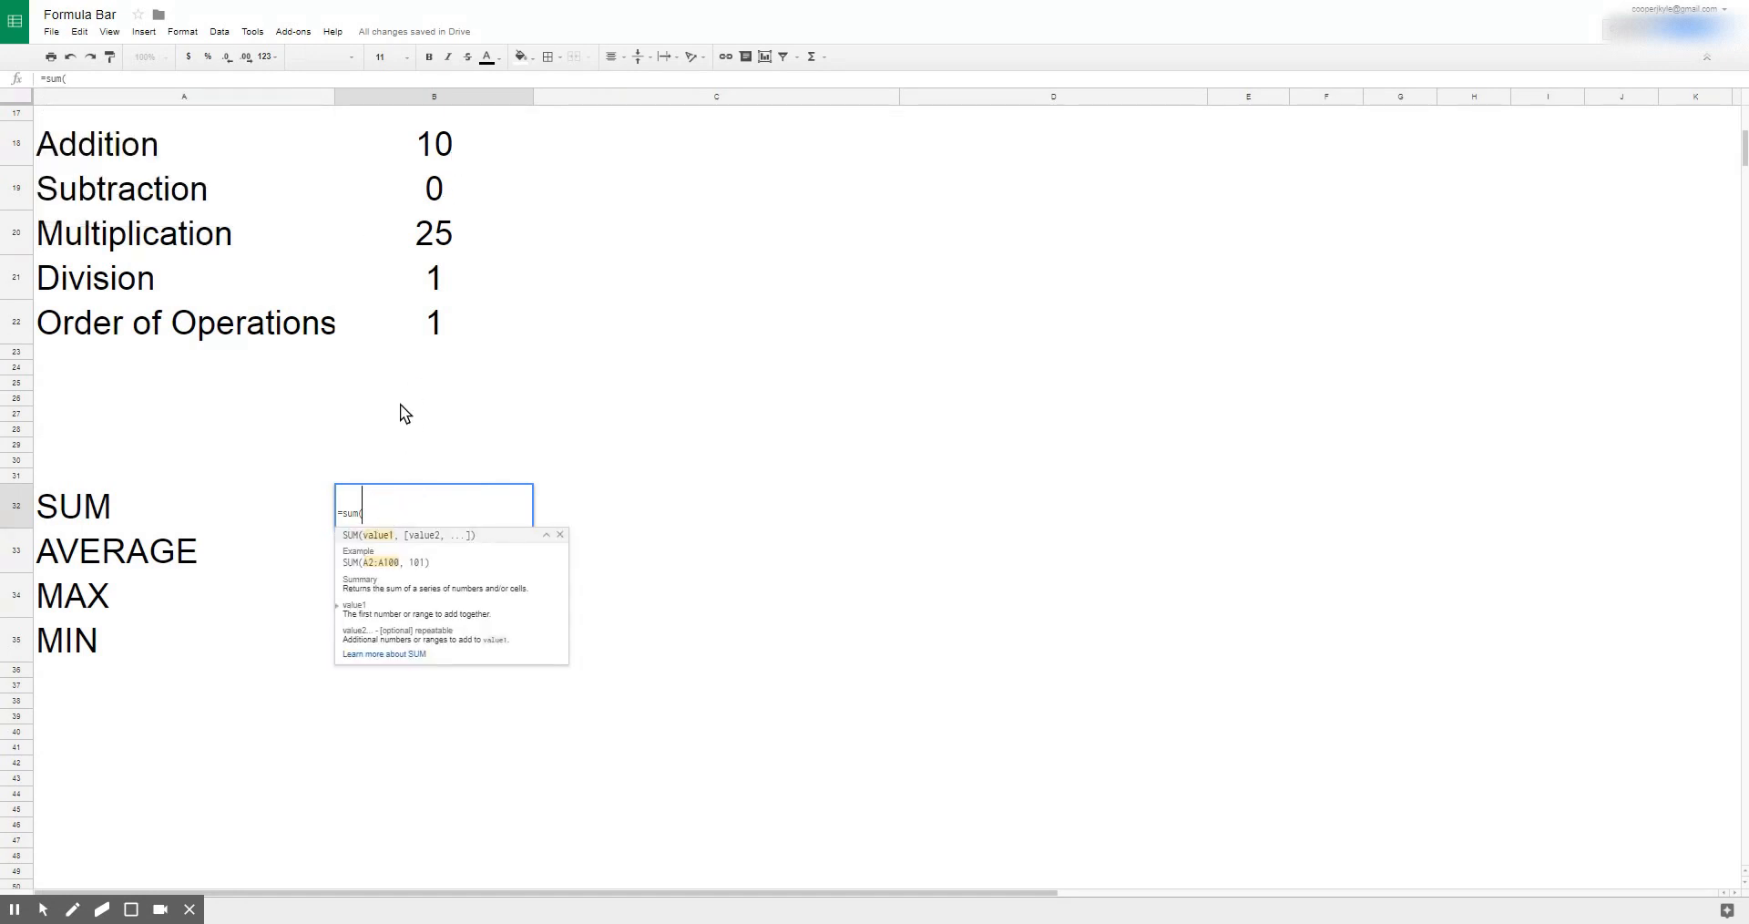
Step: Complete the SUM formula in B32 with the range B18:B22
{"action": "left_click_drag", "start_coordinate": [437, 141], "coordinate": [439, 314]}
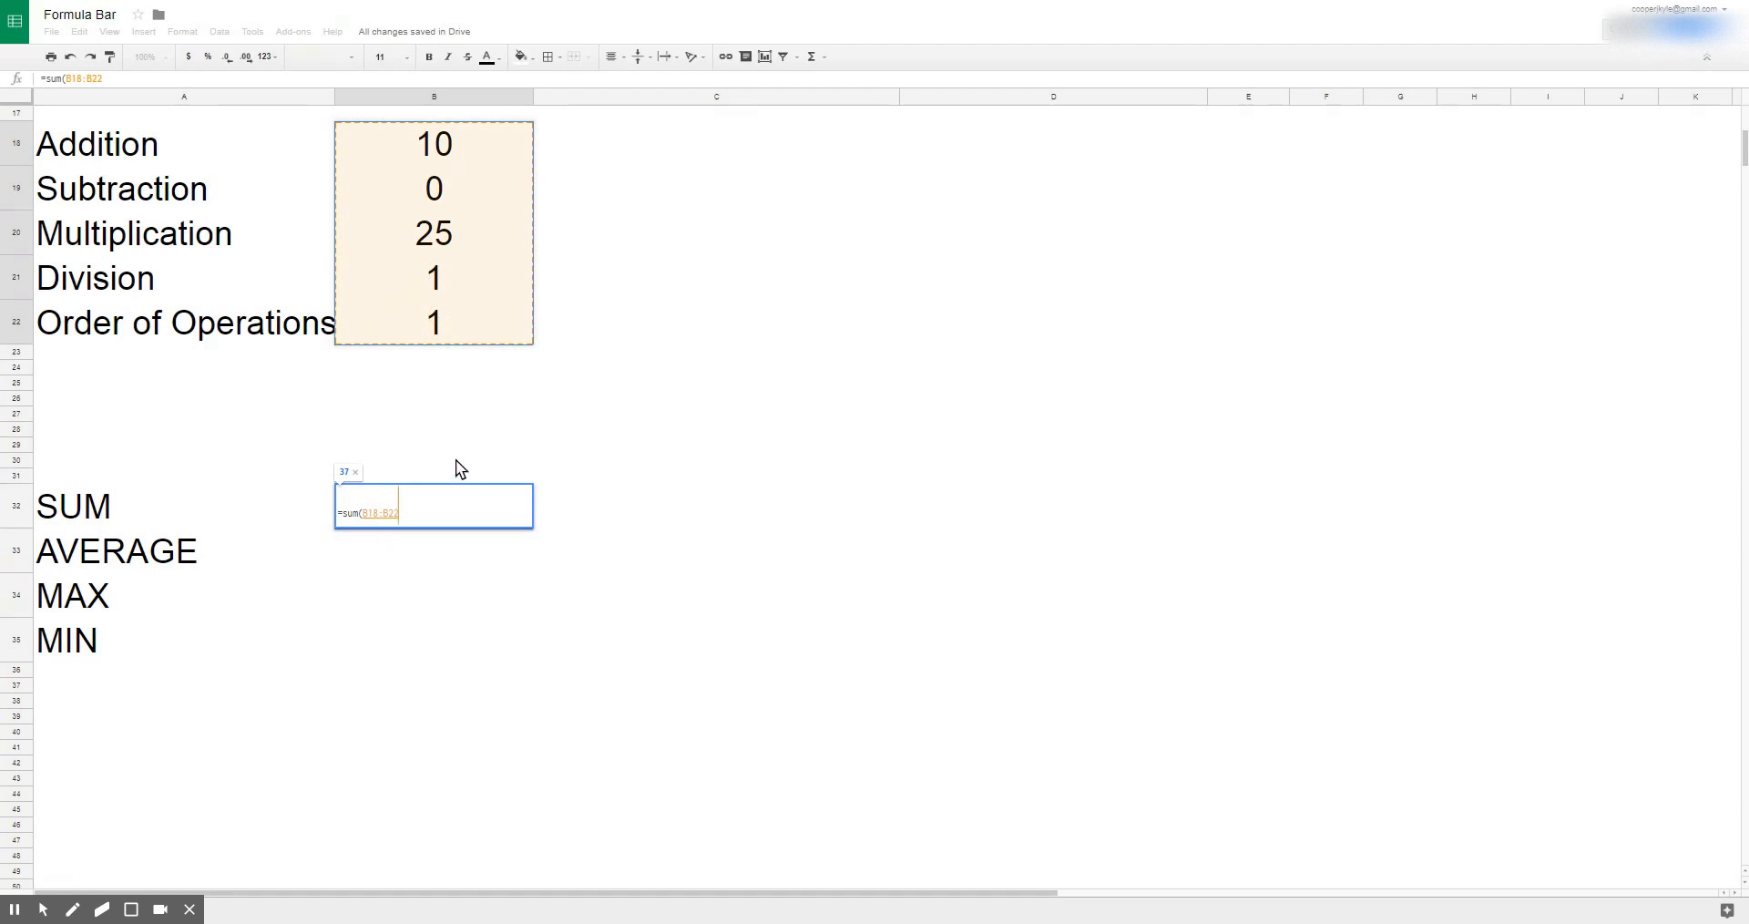
{"action": "type", "text": ")"}
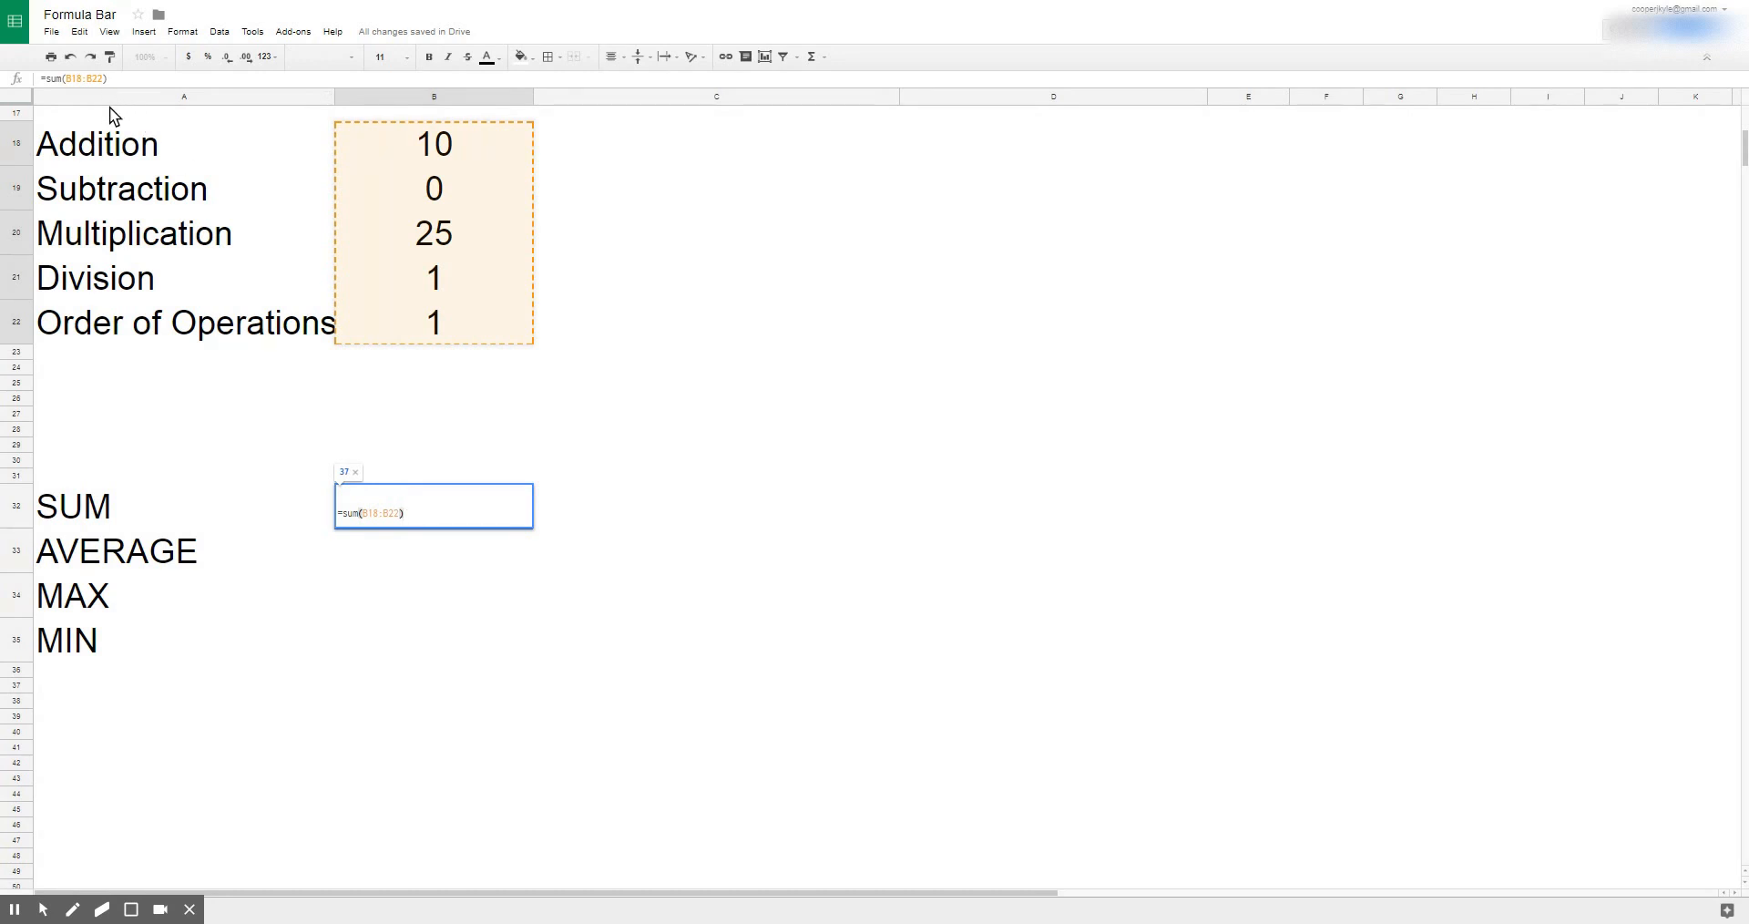
{"action": "key", "text": "Return"}
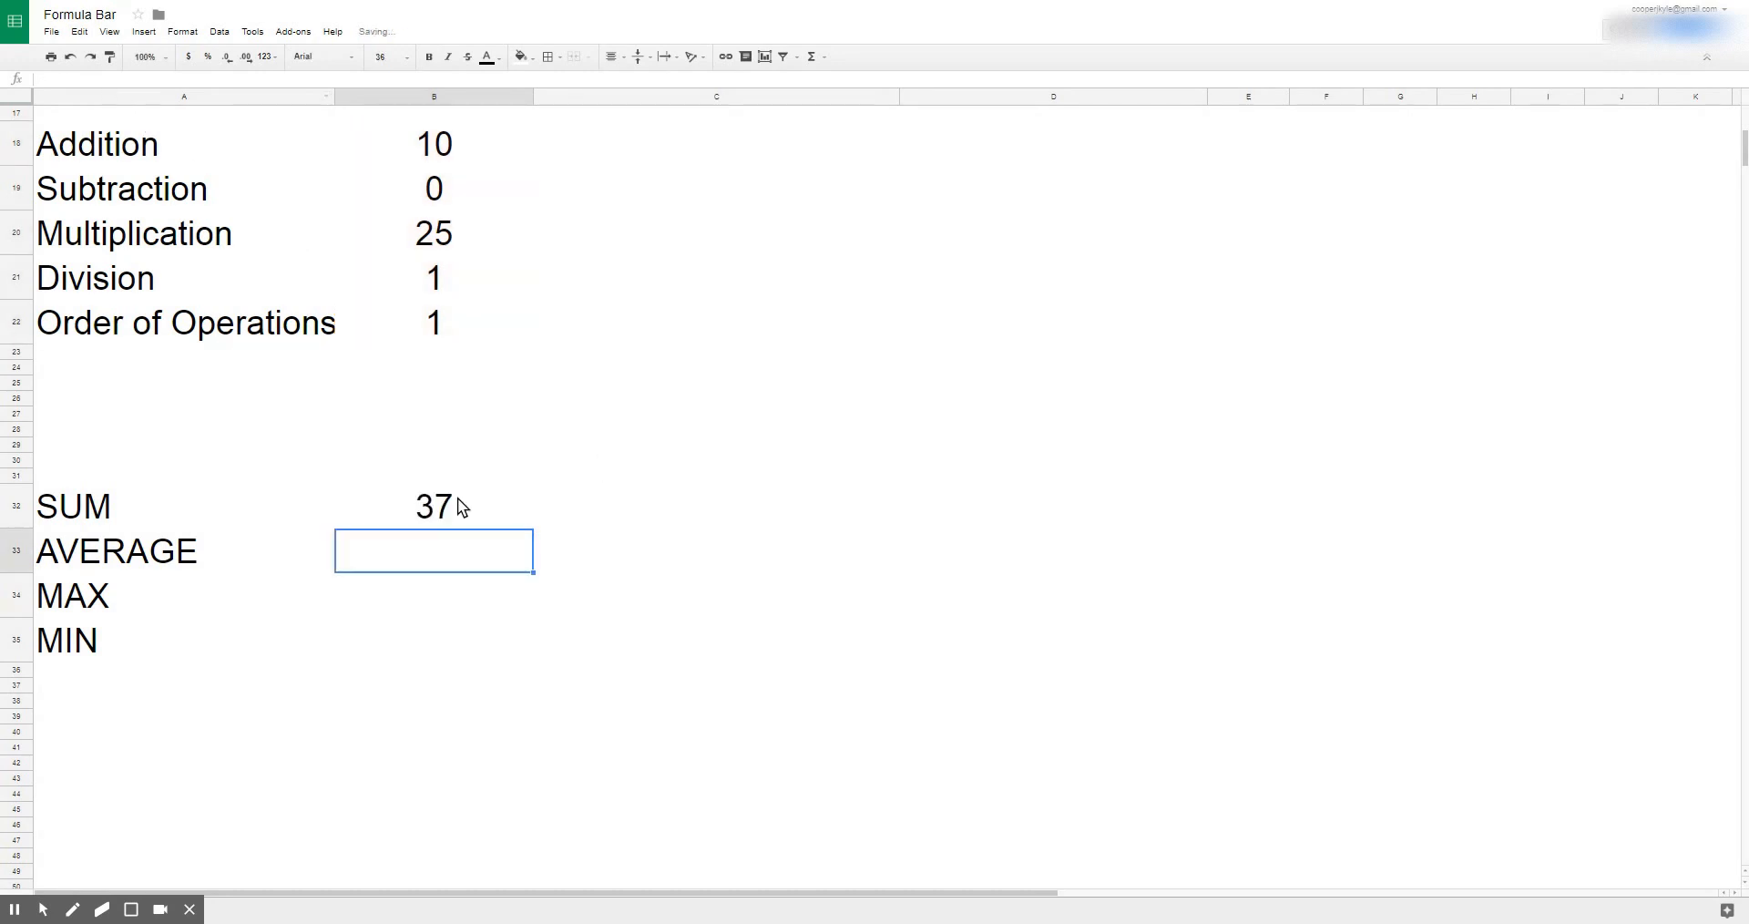
Step: Enter a formula in C32 that adds the cells individually: =B22+B21+B20+B19+B18
{"action": "left_click", "coordinate": [567, 512]}
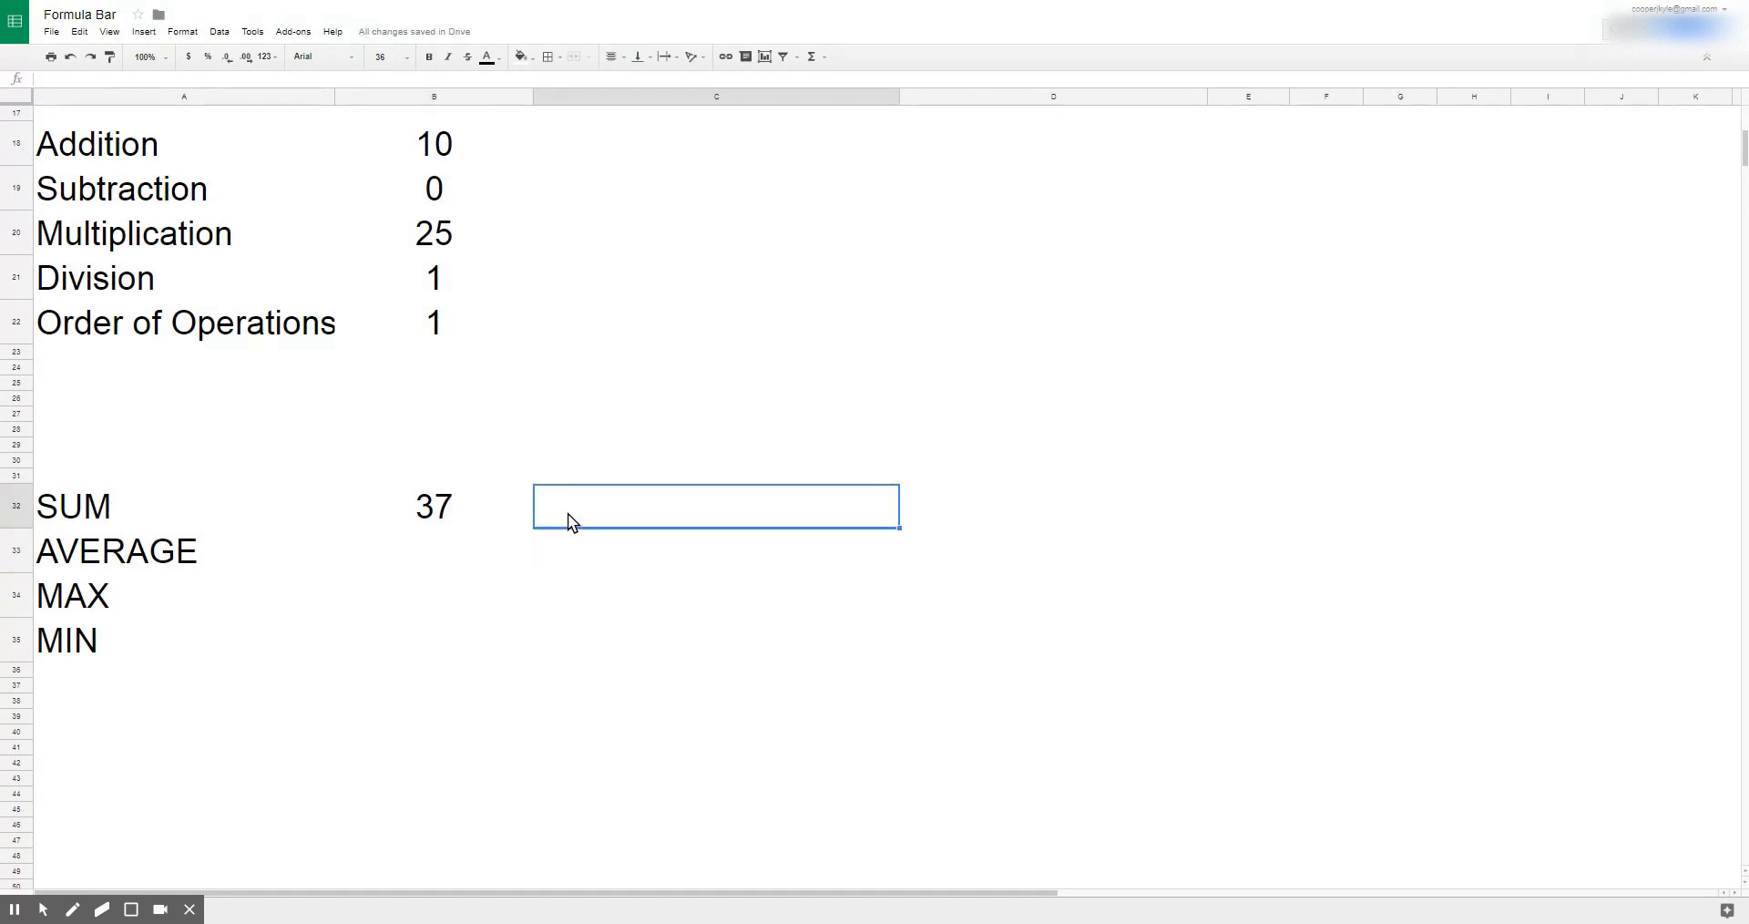
{"action": "type", "text": "="}
{"action": "left_click", "coordinate": [433, 324]}
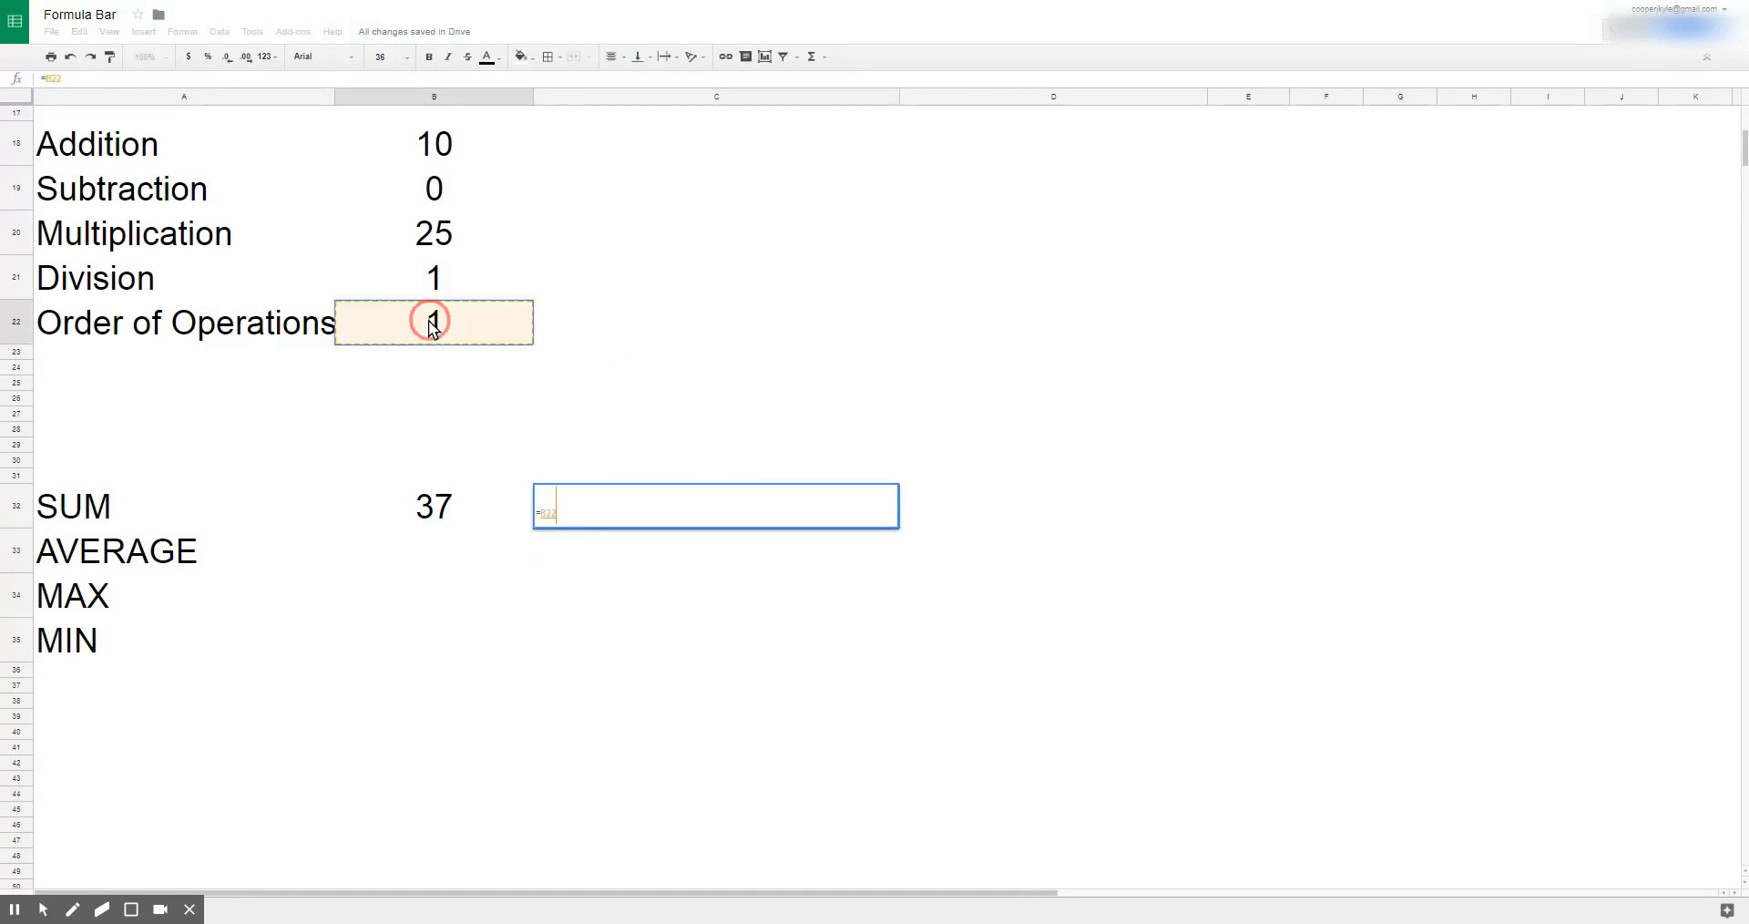
{"action": "type", "text": "+"}
{"action": "left_click", "coordinate": [427, 284]}
{"action": "type", "text": "+"}
{"action": "left_click", "coordinate": [454, 235]}
{"action": "type", "text": "+"}
{"action": "left_click", "coordinate": [453, 193]}
{"action": "type", "text": "+"}
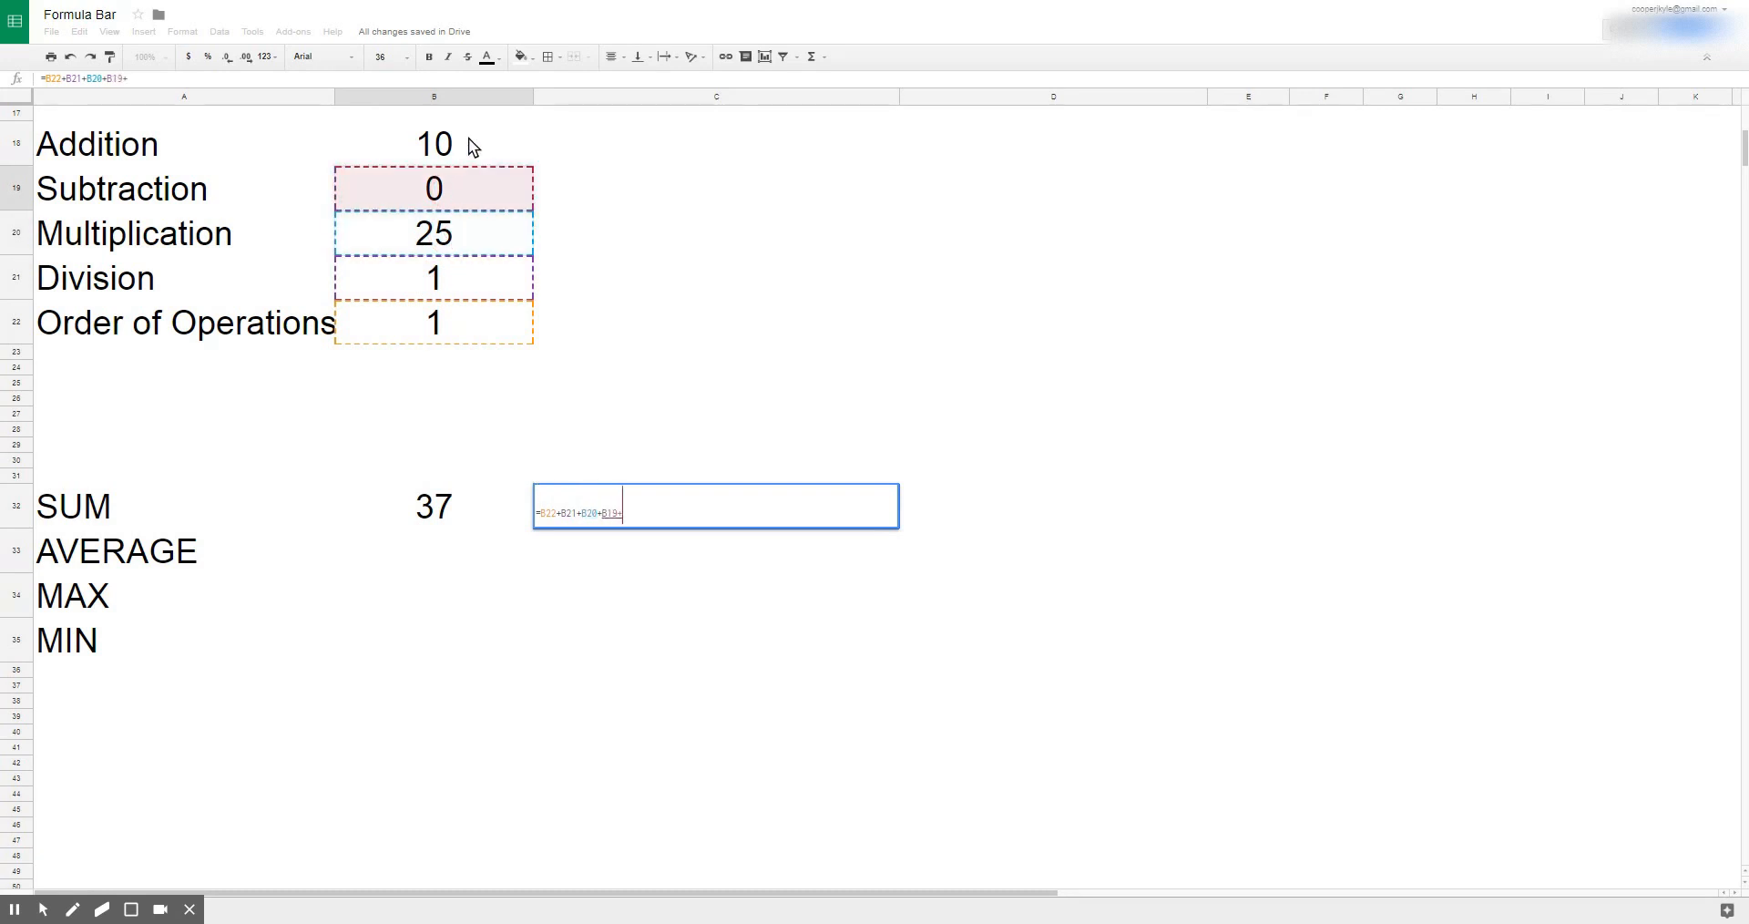
{"action": "left_click", "coordinate": [468, 141]}
{"action": "key", "text": "Return"}
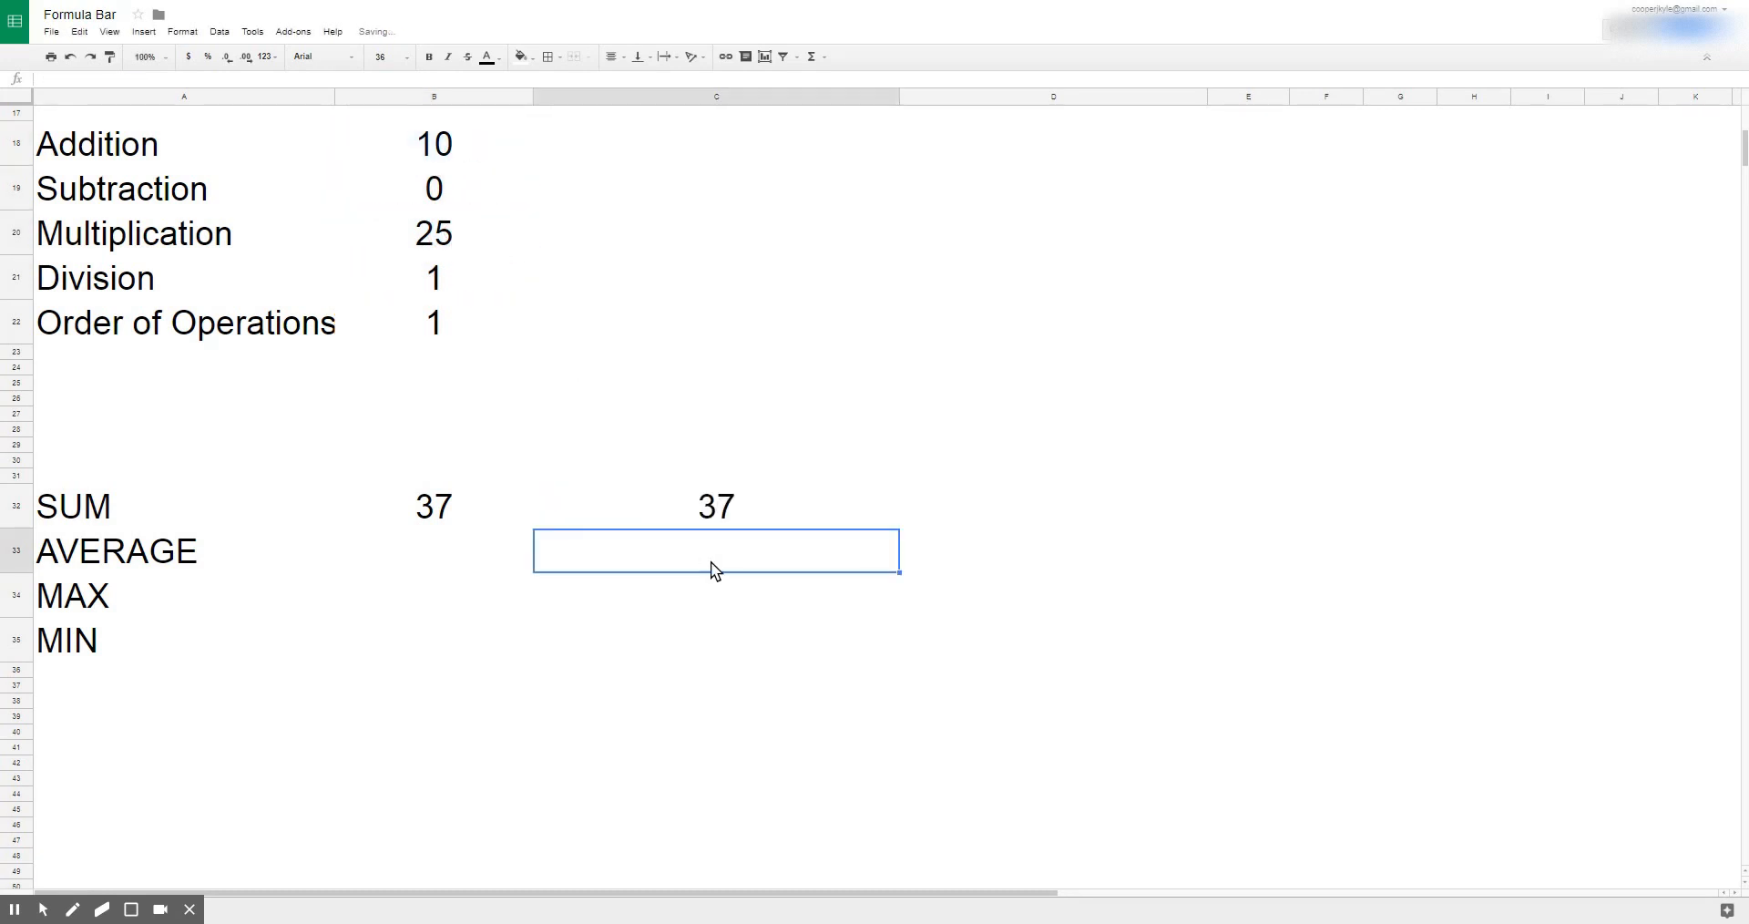
Step: Compare the SUM formula in B32 with the cell-by-cell addition formula in C32
{"action": "left_click", "coordinate": [428, 512]}
{"action": "left_click", "coordinate": [749, 506]}
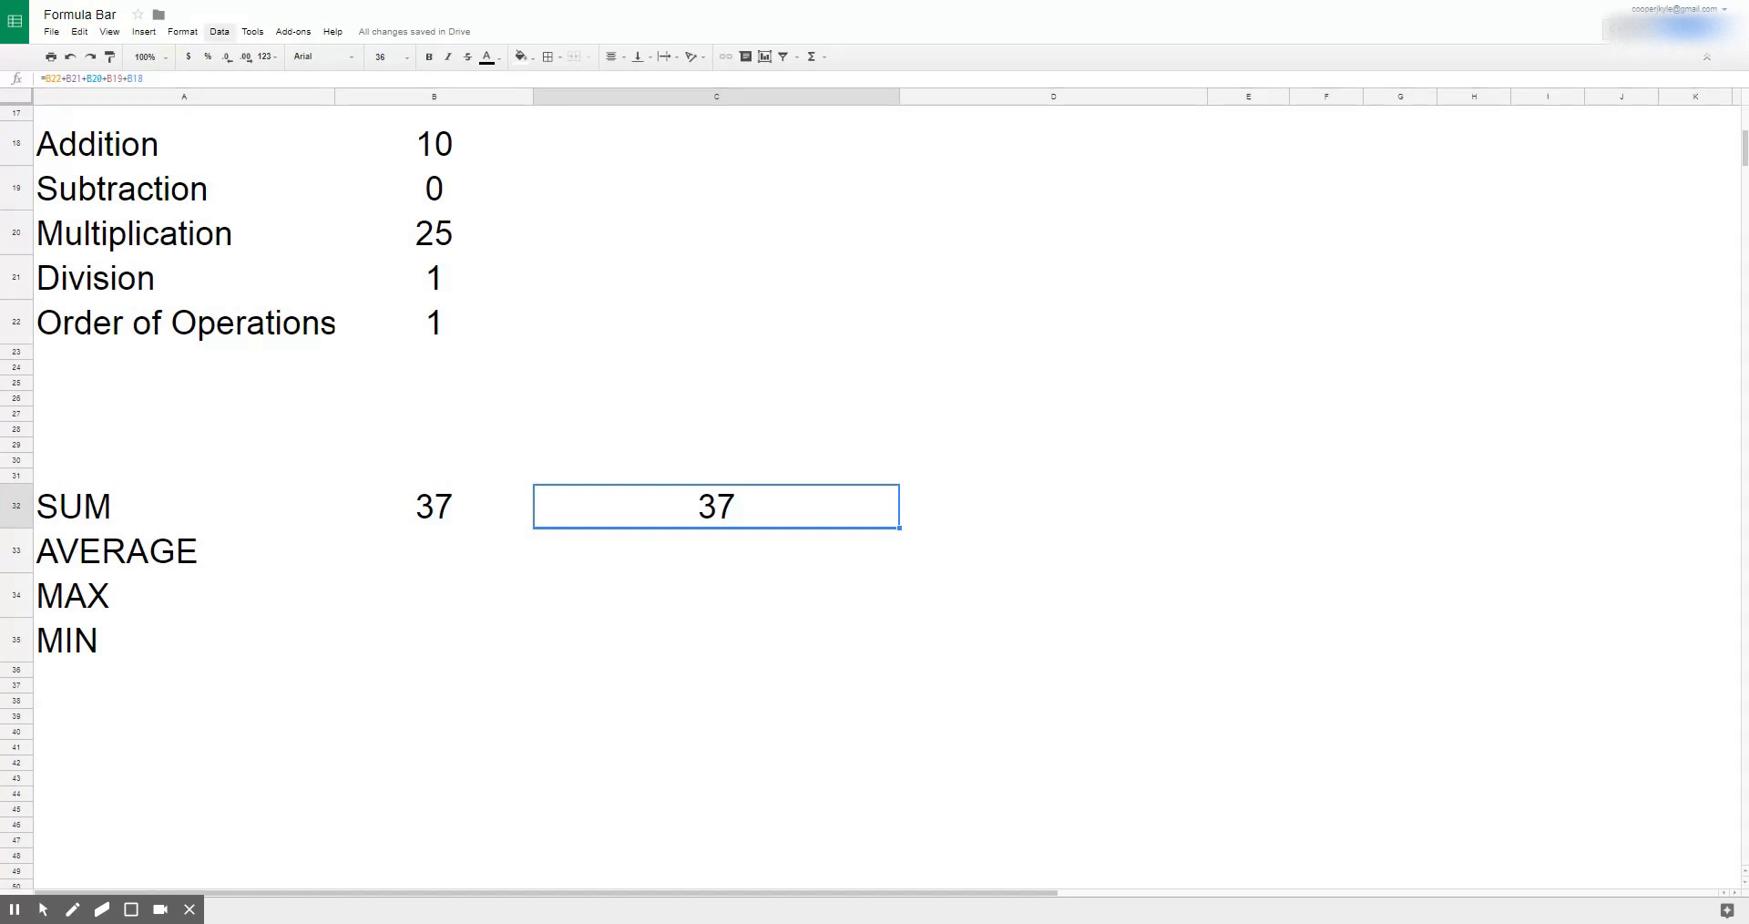
{"action": "left_click", "coordinate": [435, 521]}
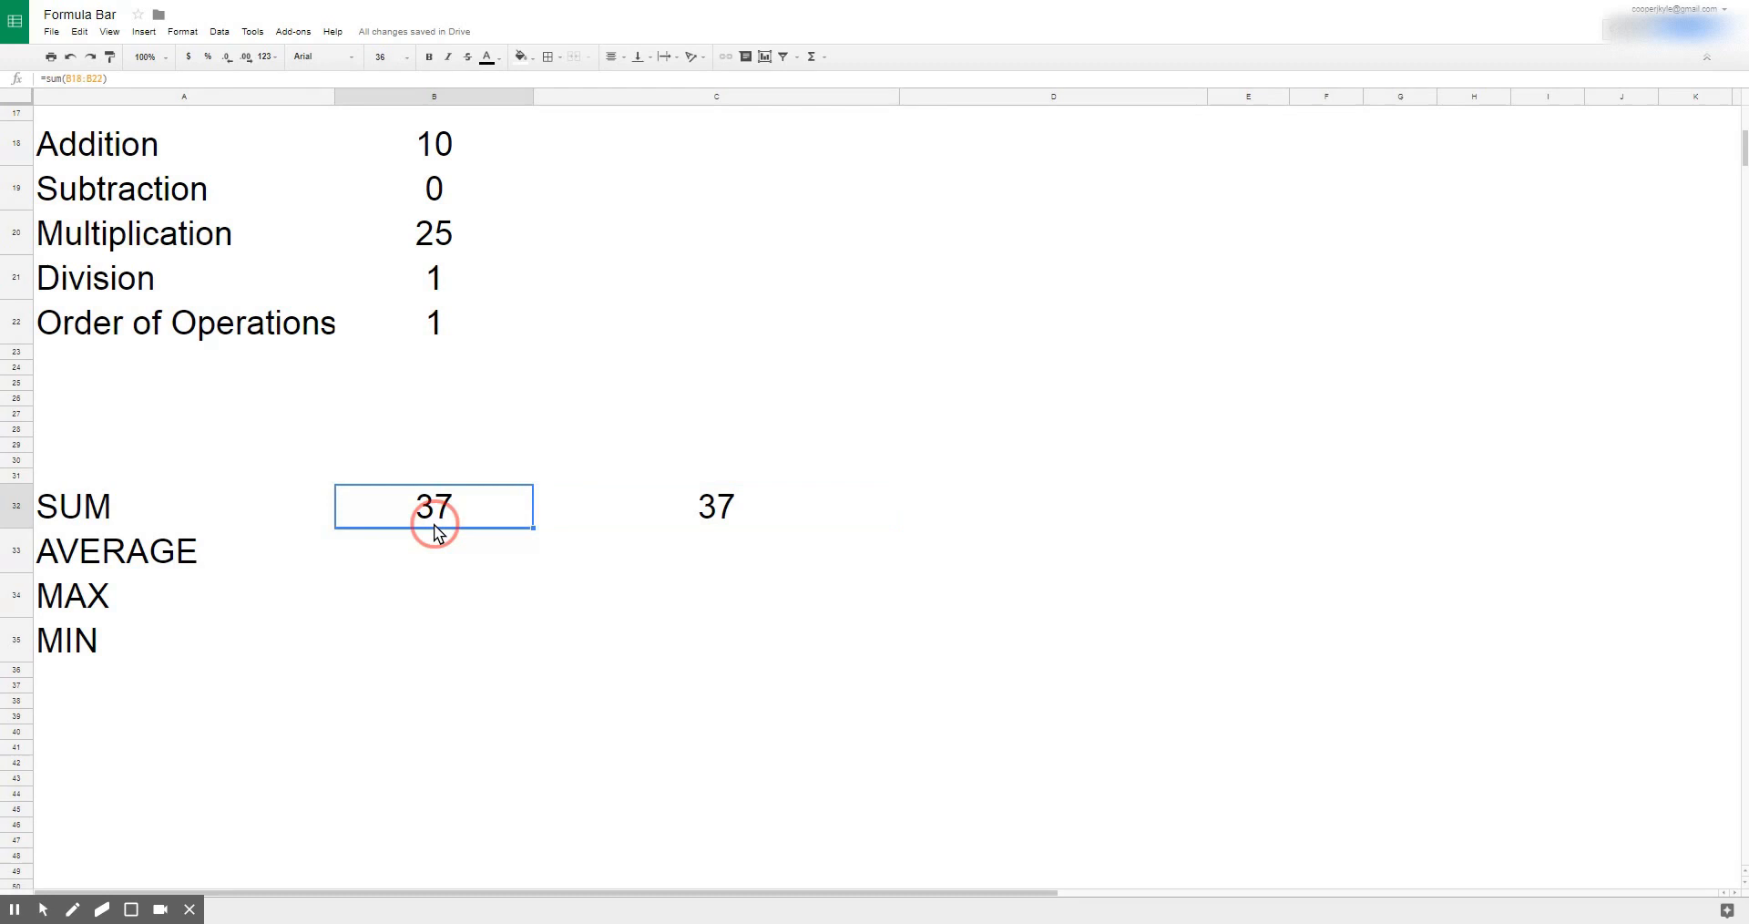
{"action": "left_click", "coordinate": [494, 95]}
Step: Change the range of the SUM formula in B32 to B18:B28
{"action": "left_click", "coordinate": [436, 503]}
{"action": "left_click", "coordinate": [110, 79]}
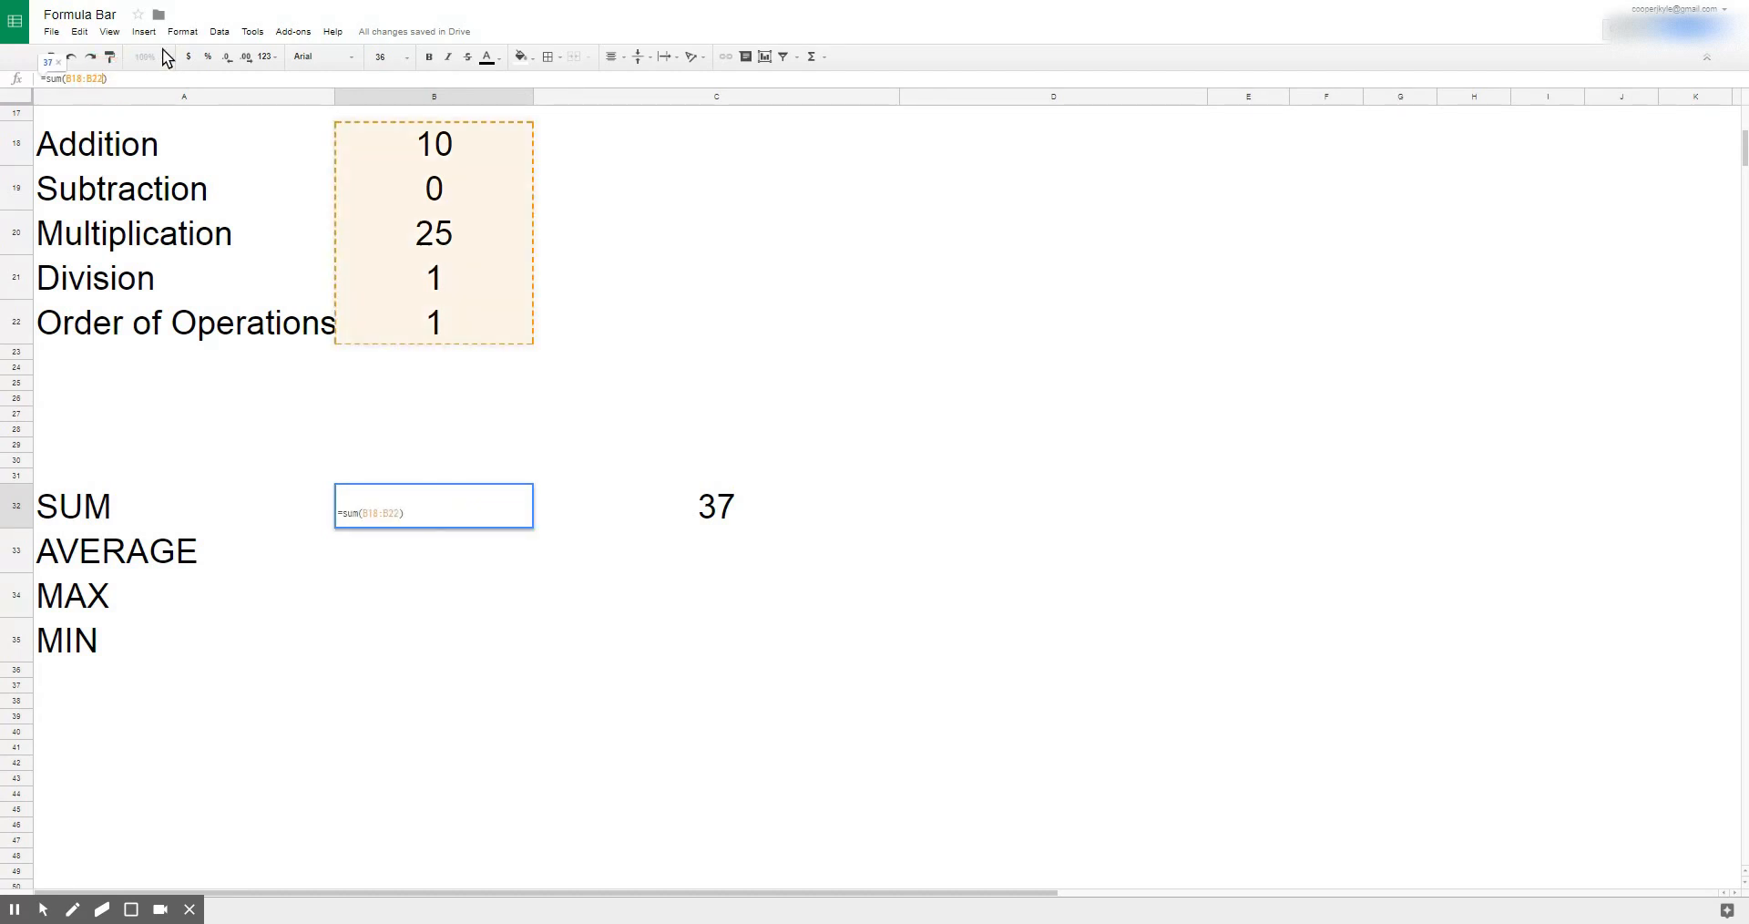
{"action": "key", "text": "Left"}
{"action": "key", "text": "BackSpace"}
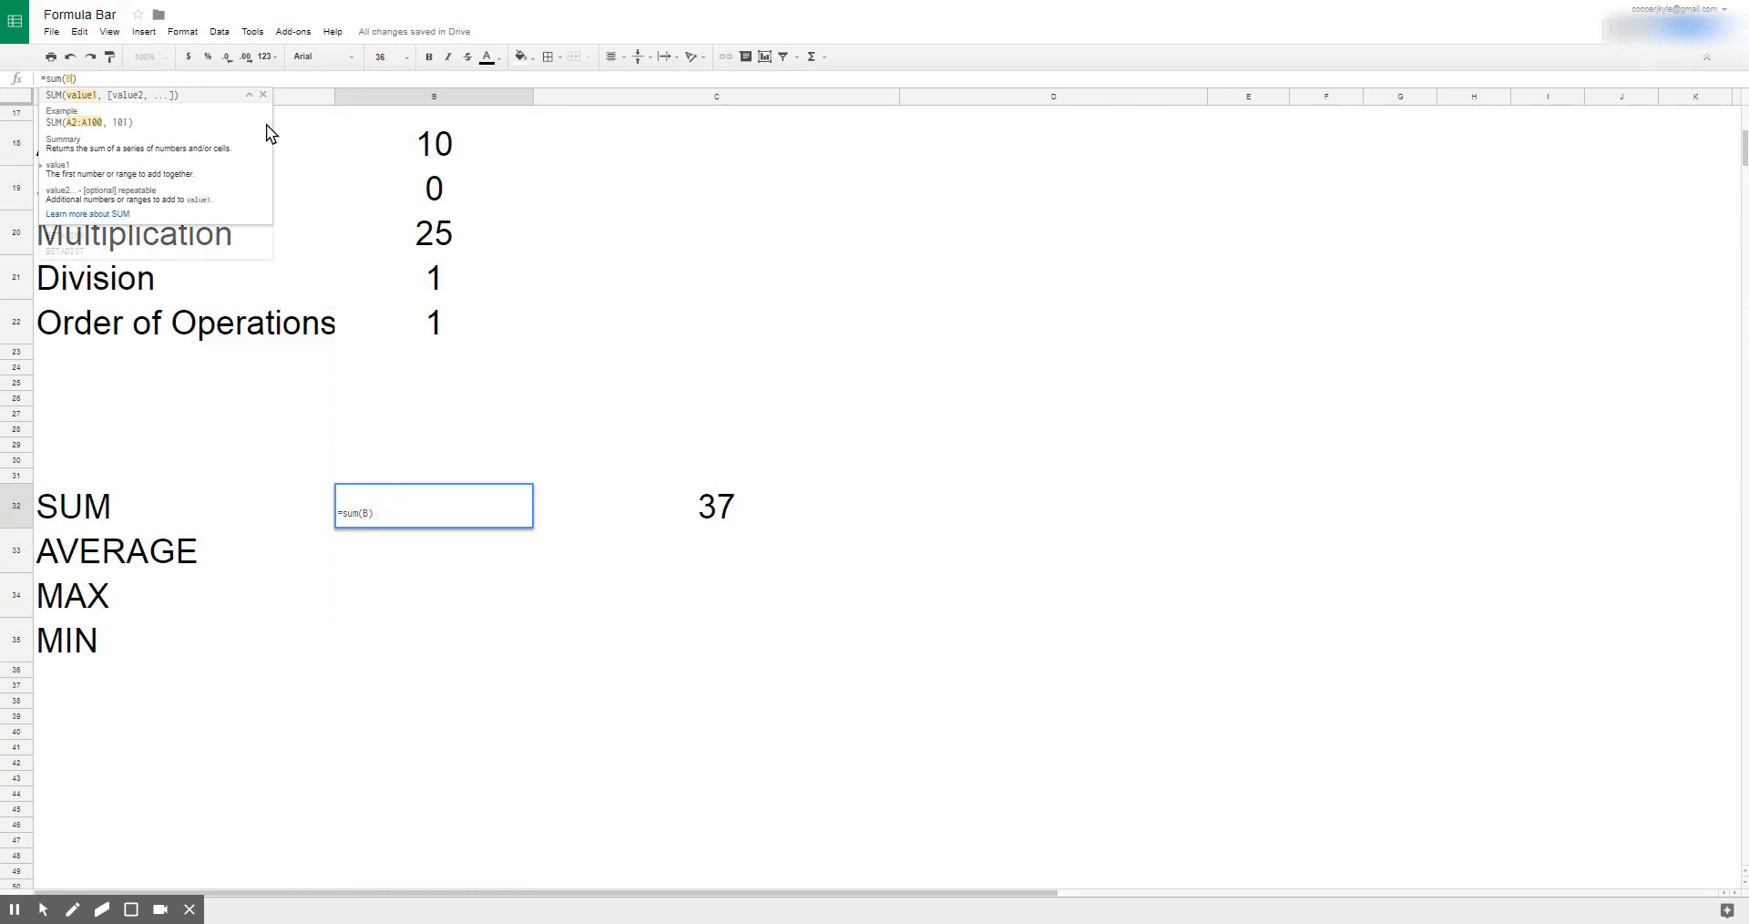
{"action": "left_click", "coordinate": [419, 157]}
{"action": "left_click_drag", "start_coordinate": [421, 254], "coordinate": [429, 424]}
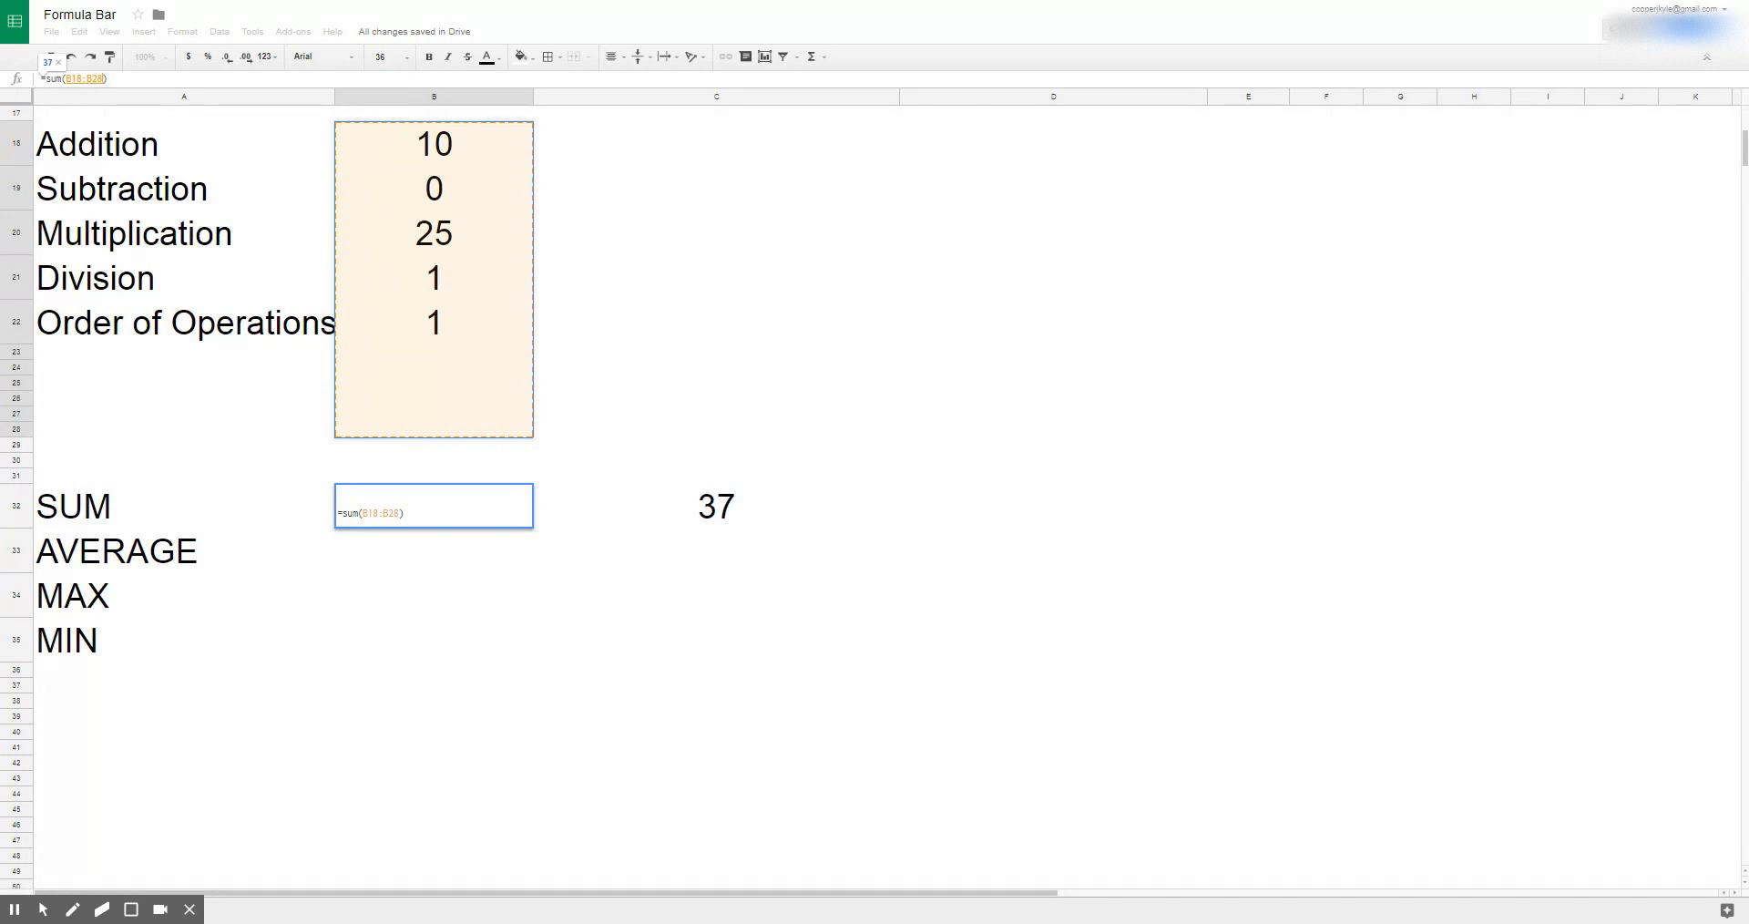
{"action": "key", "text": "Return"}
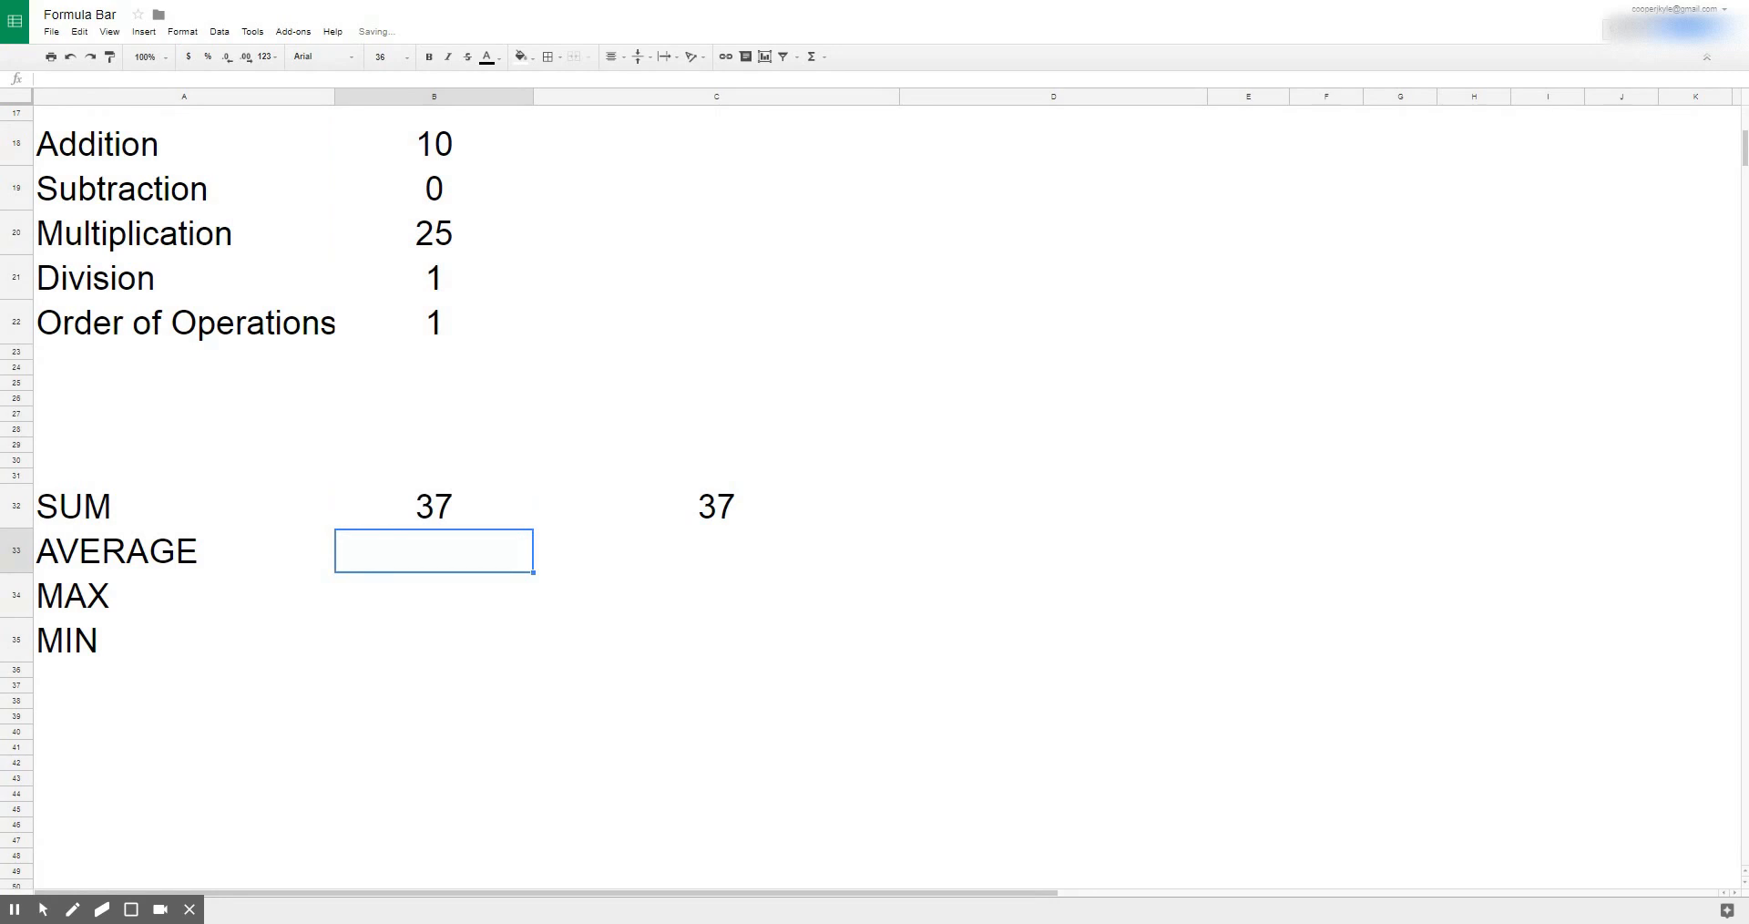
Step: Enter the value 5 in each of the cells B23, B24, B25 and B26
{"action": "left_click", "coordinate": [436, 352]}
{"action": "type", "text": "5"}
{"action": "key", "text": "Return"}
{"action": "type", "text": "5"}
{"action": "key", "text": "Return"}
{"action": "type", "text": "5"}
{"action": "key", "text": "Return"}
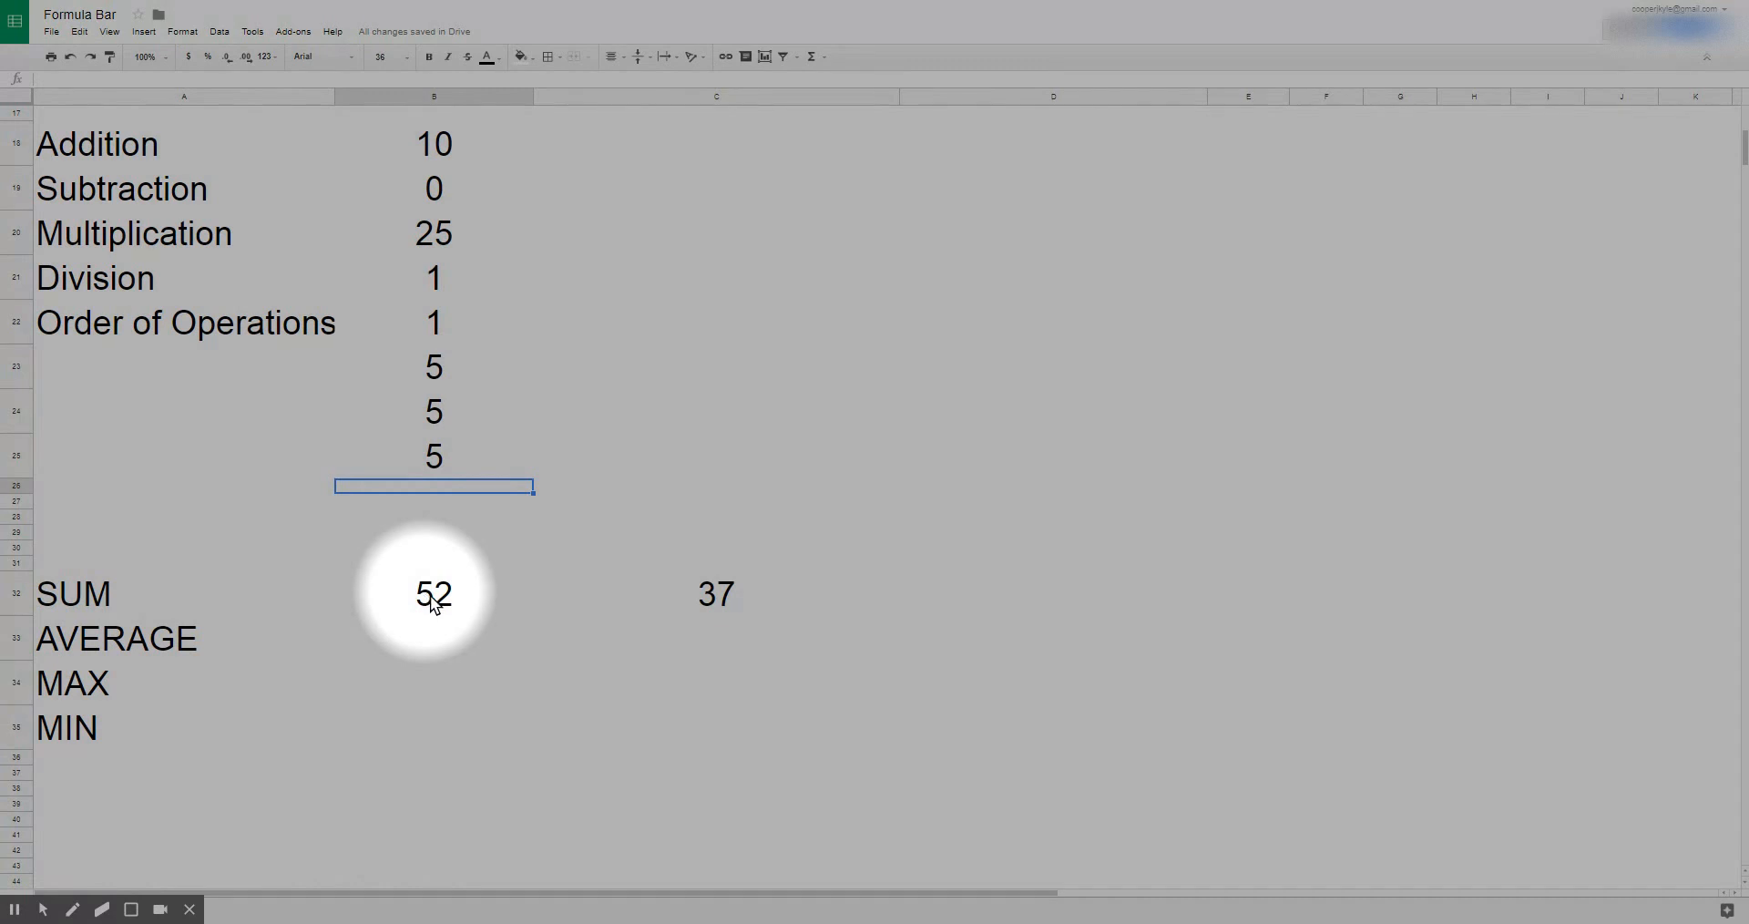
{"action": "type", "text": "5"}
{"action": "key", "text": "Return"}
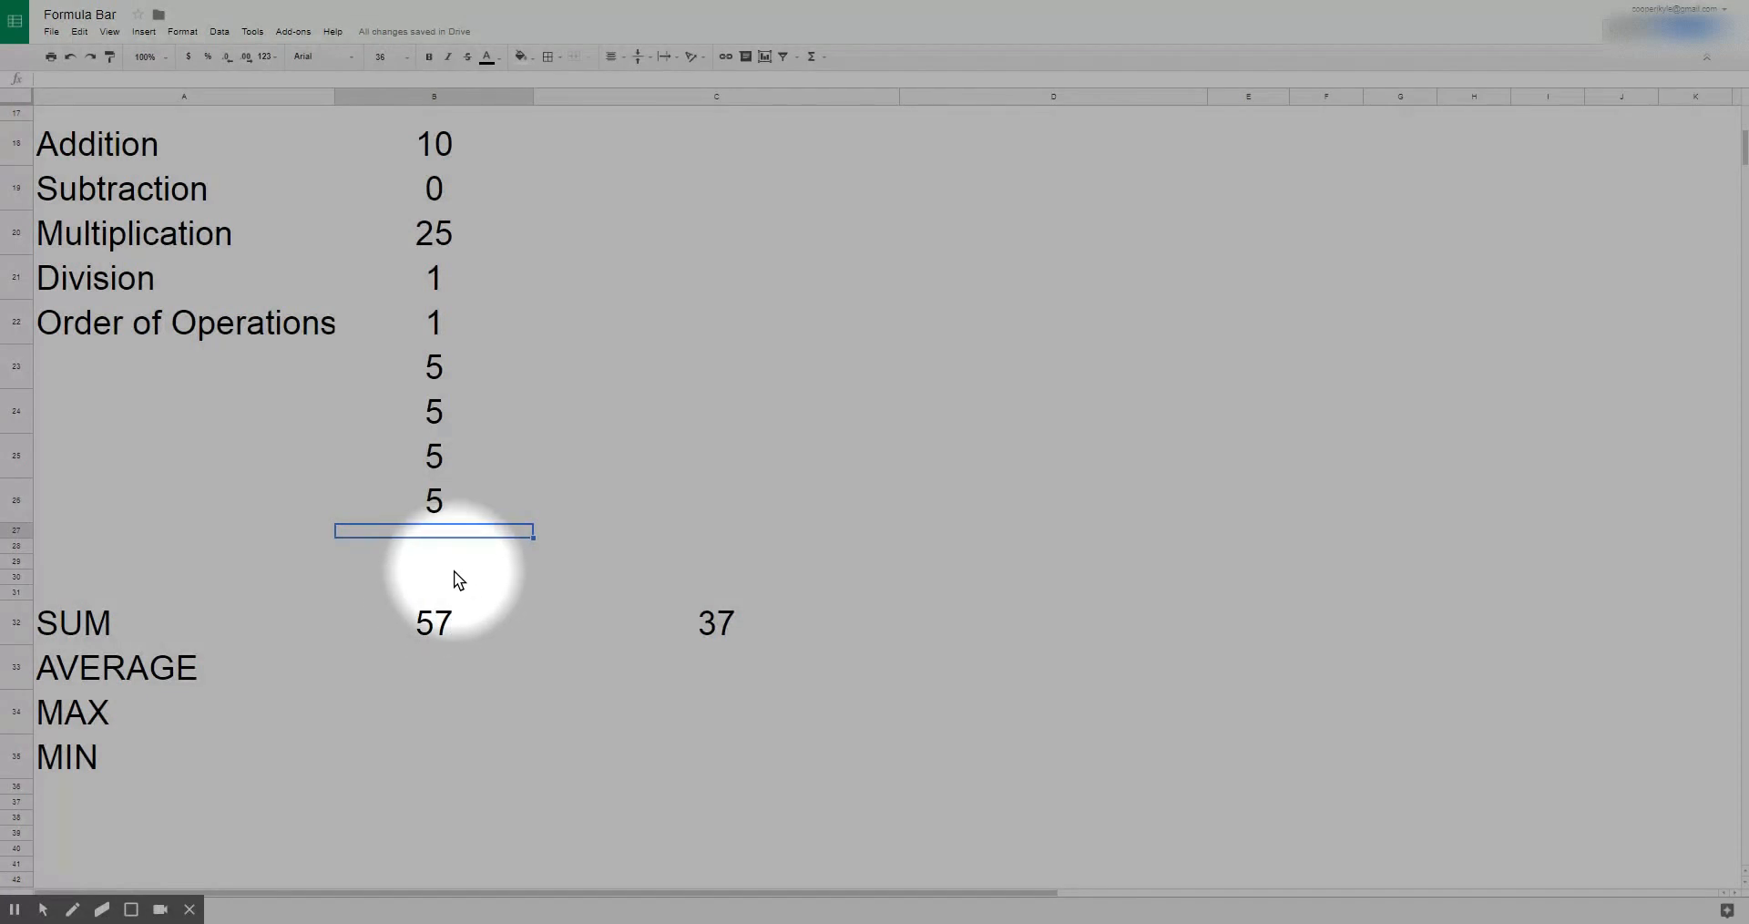
Step: Inspect the cell range covered by the SUM formula in B32, leaving the formula as it is
{"action": "left_click", "coordinate": [422, 623]}
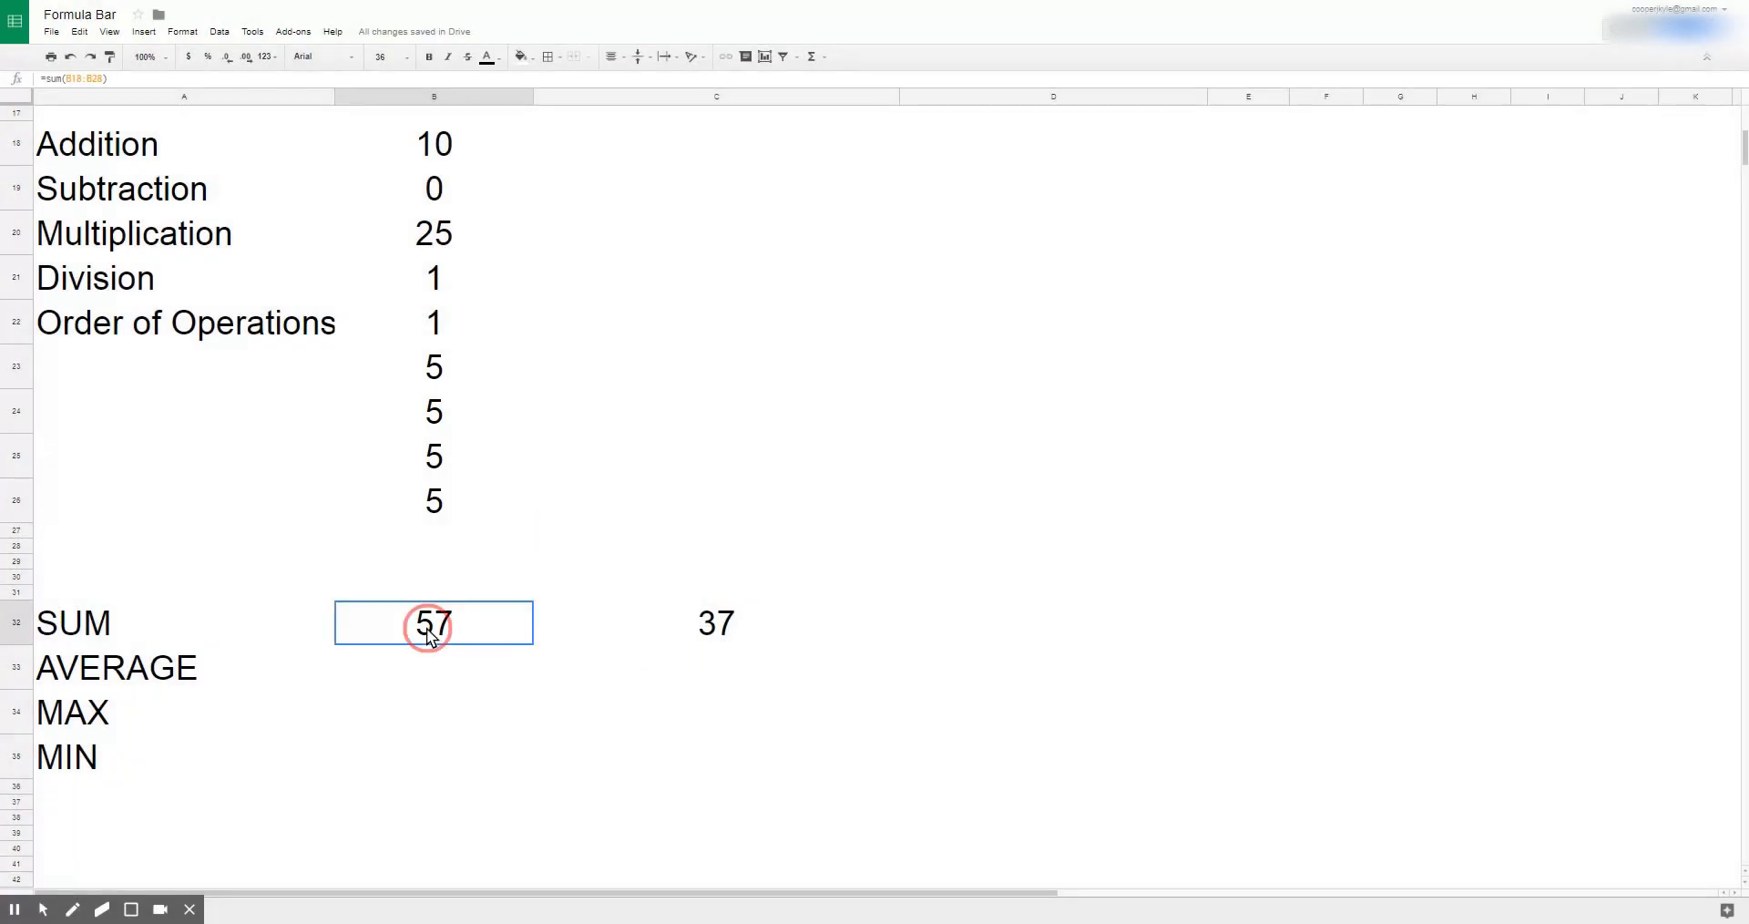
{"action": "left_click", "coordinate": [80, 78]}
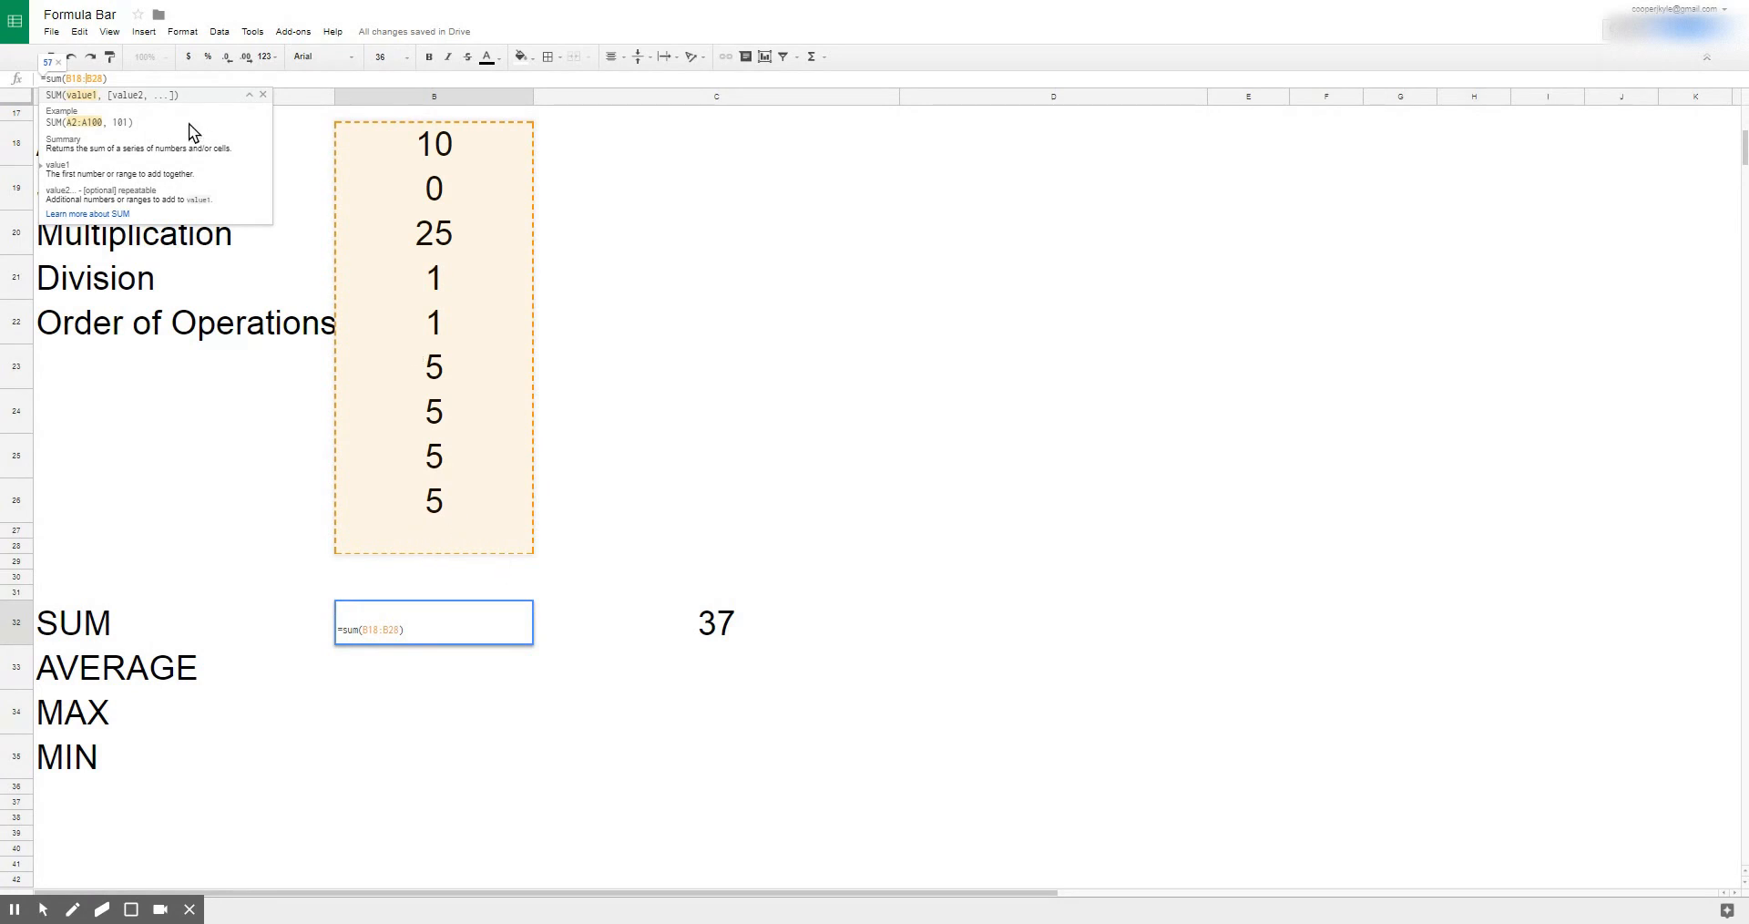
{"action": "left_click", "coordinate": [102, 78]}
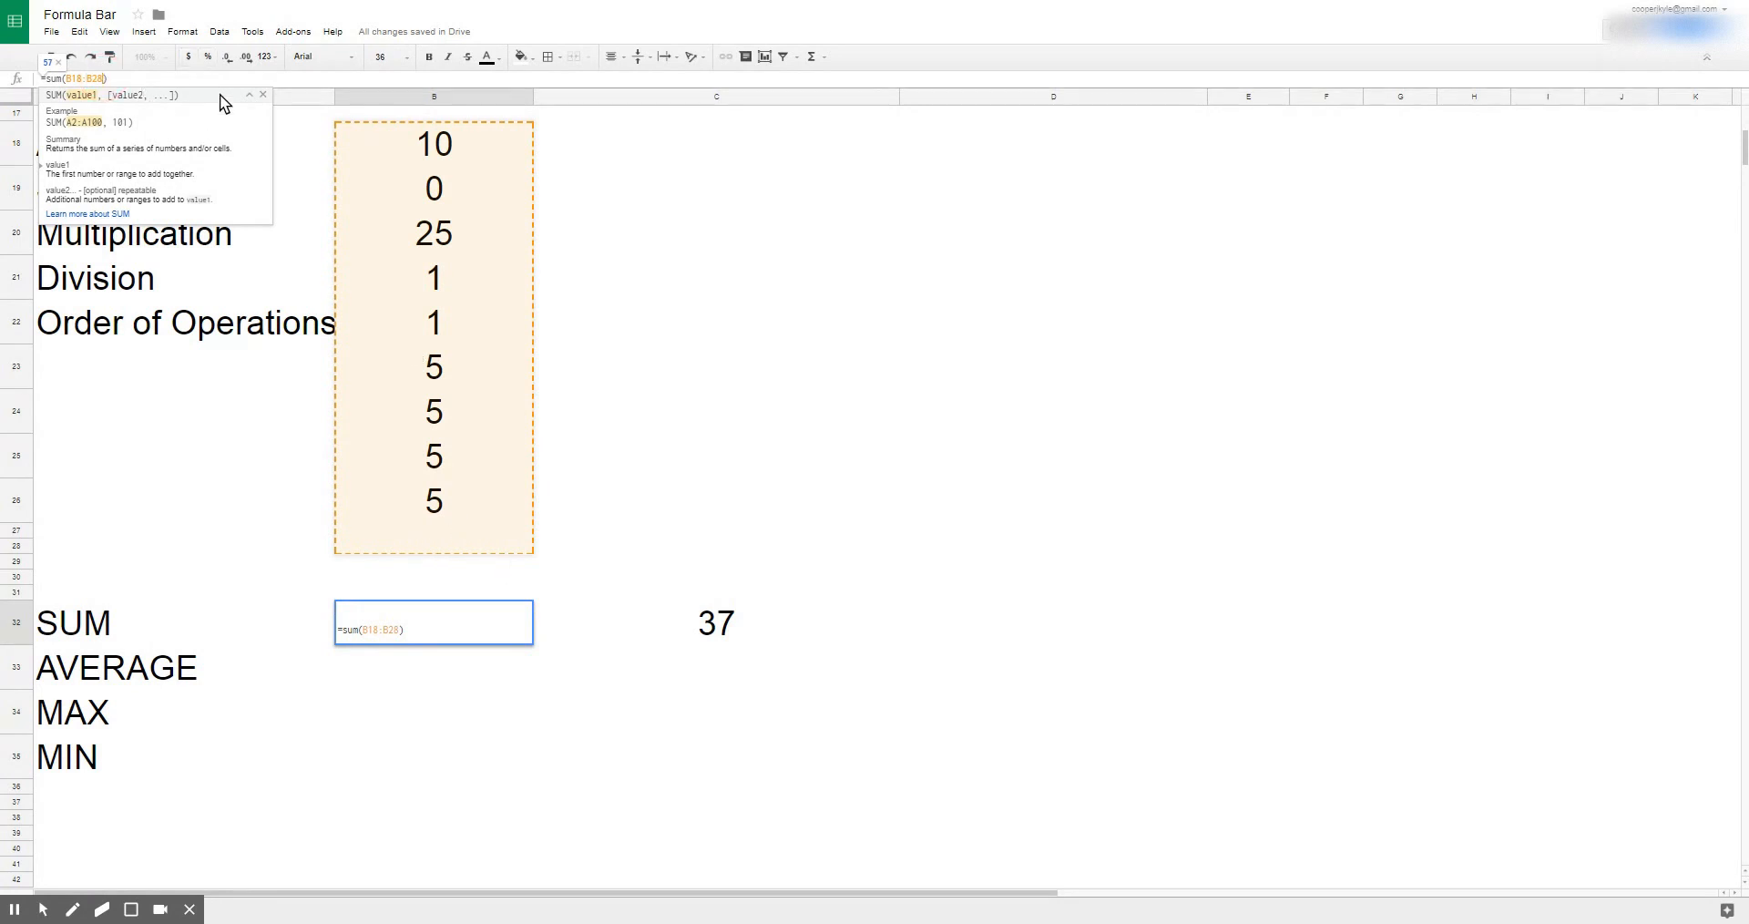
{"action": "key", "text": "Return"}
Step: Clear the four test values from cells B23:B26
{"action": "left_click_drag", "start_coordinate": [454, 499], "coordinate": [449, 371]}
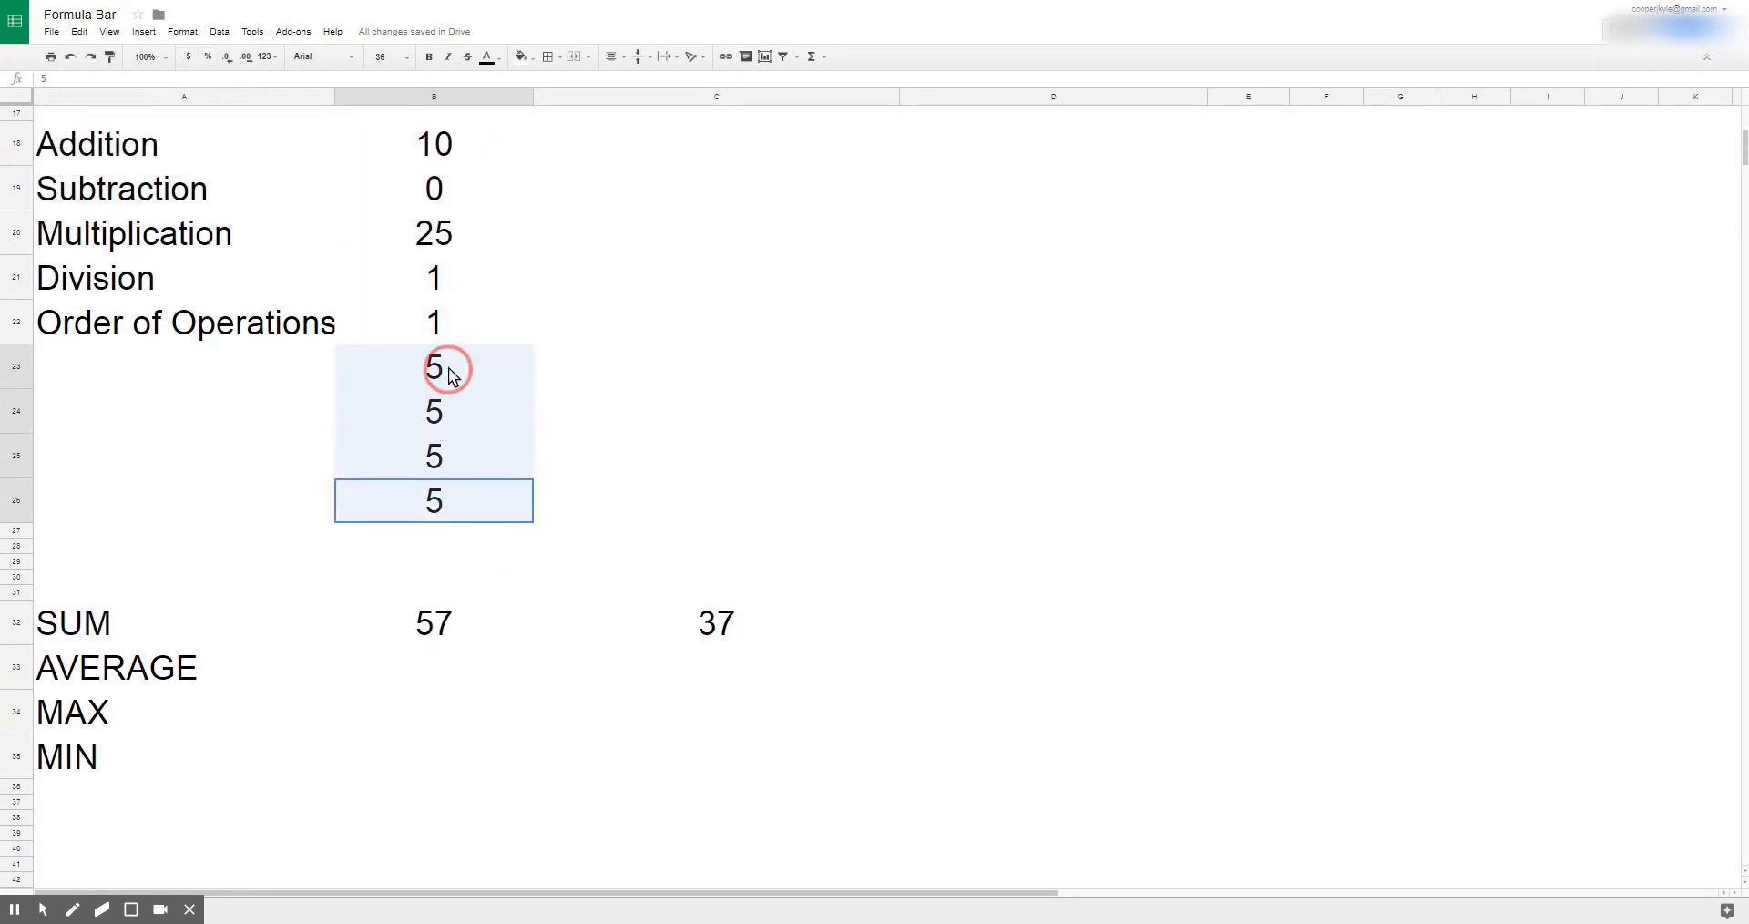
{"action": "key", "text": "Delete"}
{"action": "left_click", "coordinate": [403, 432]}
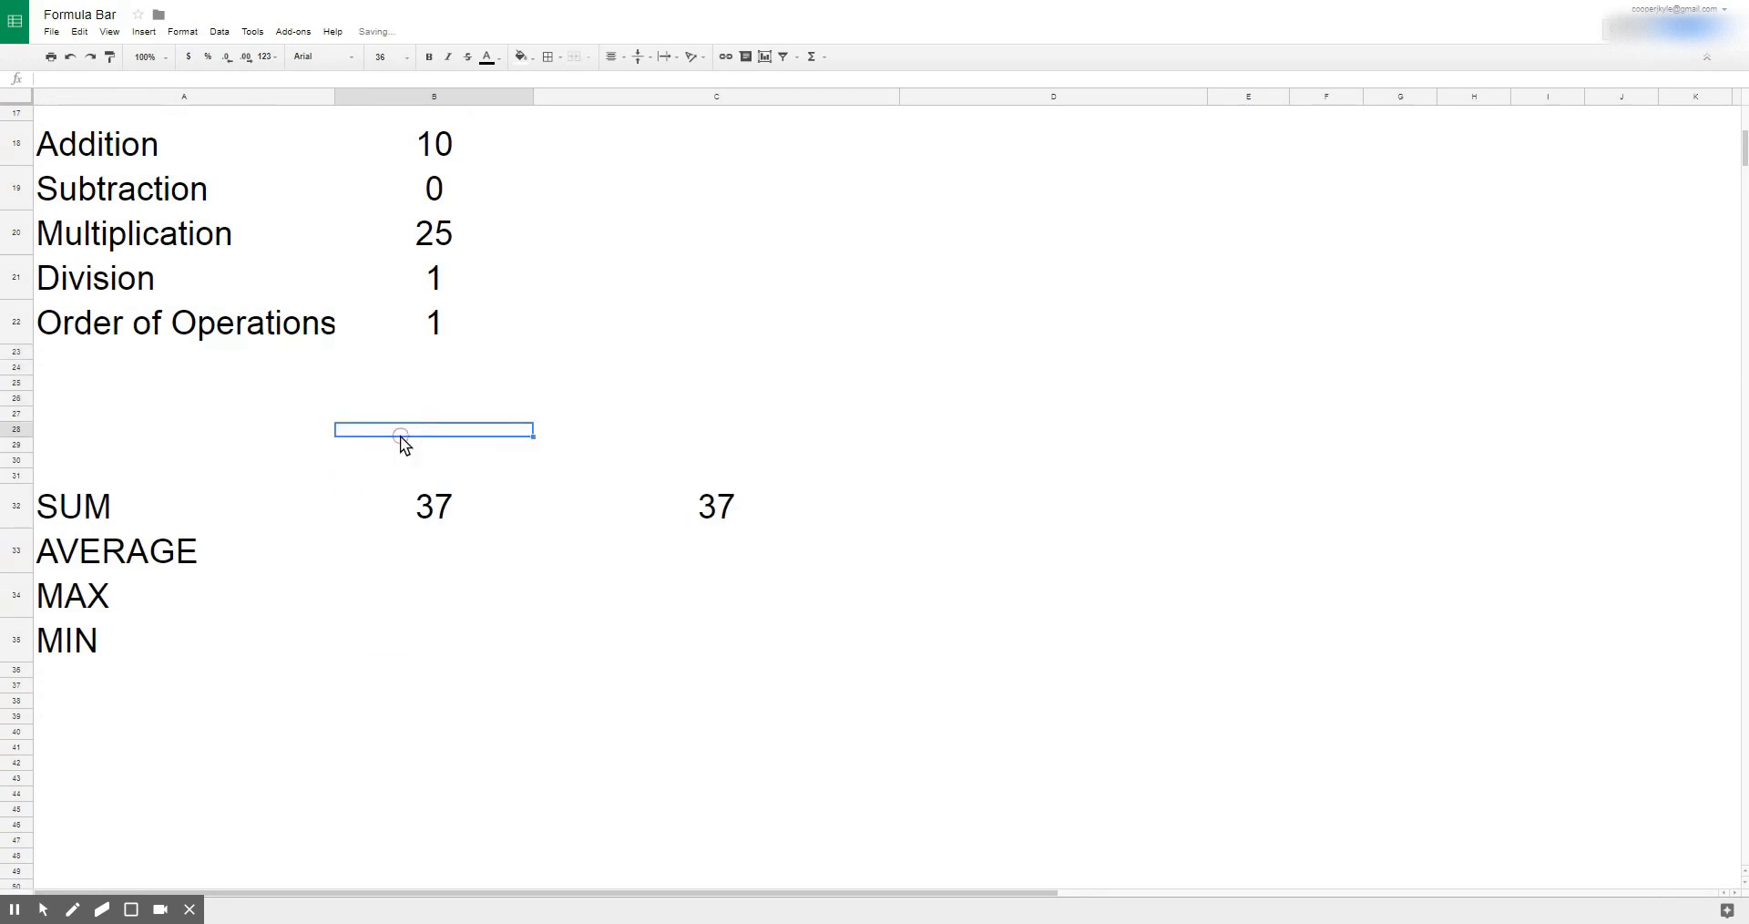
Step: Enter an AVERAGE formula over B18:B22 in cell B33, next to the AVERAGE label
{"action": "left_click", "coordinate": [415, 546]}
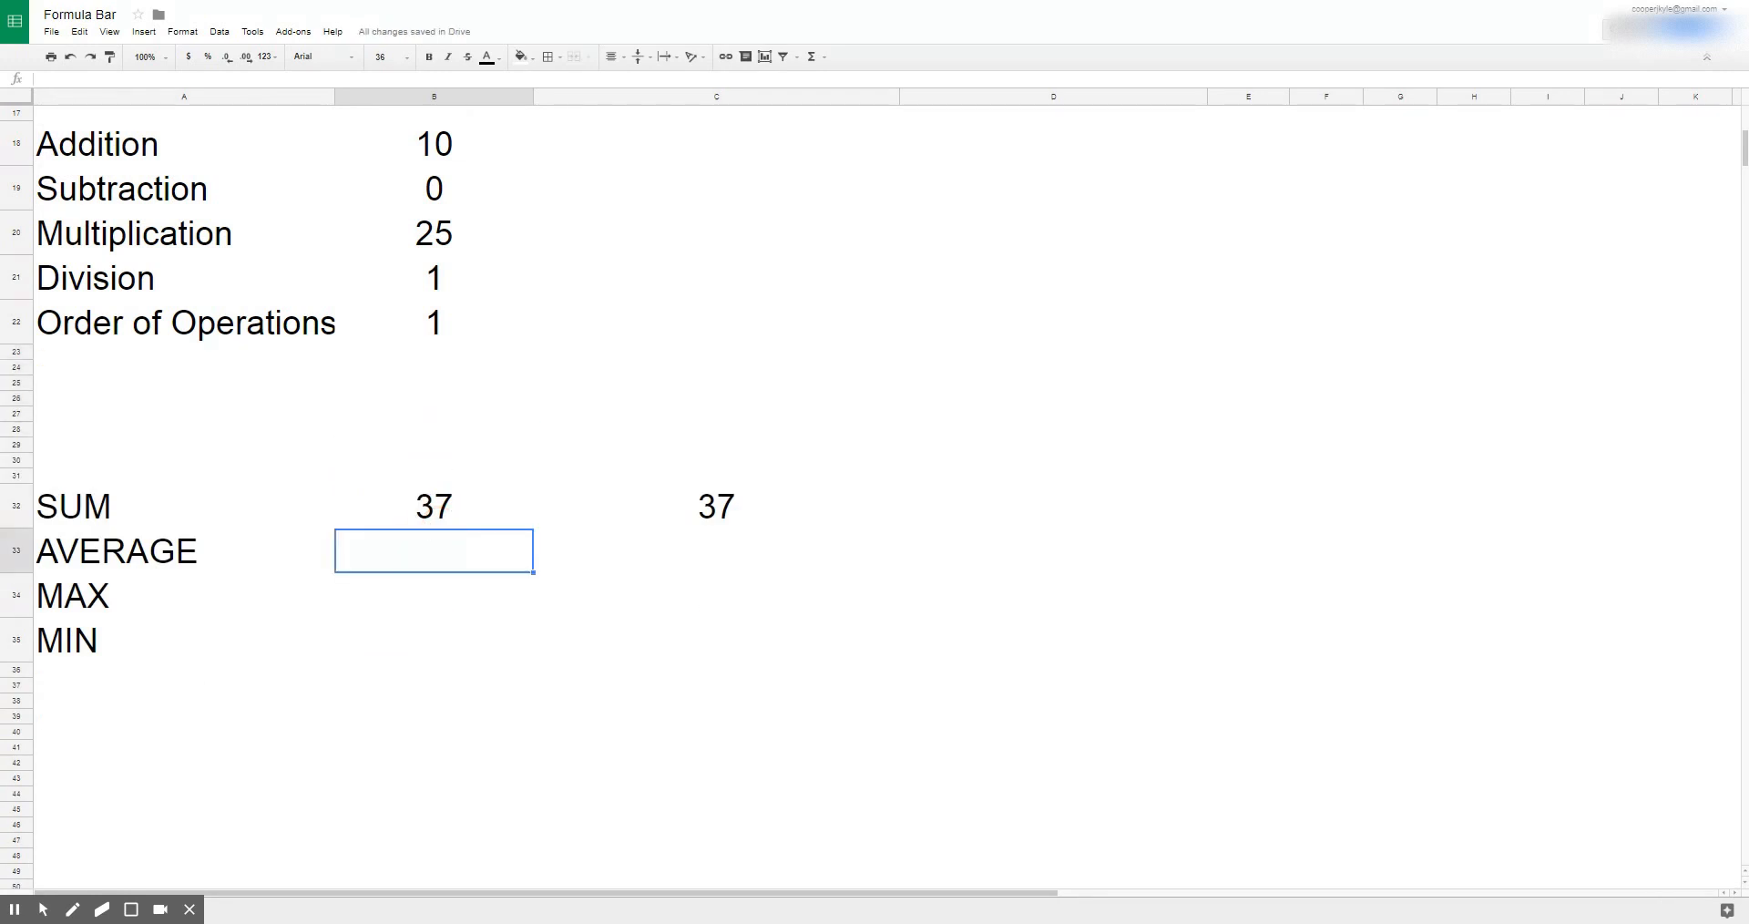
{"action": "type", "text": "="}
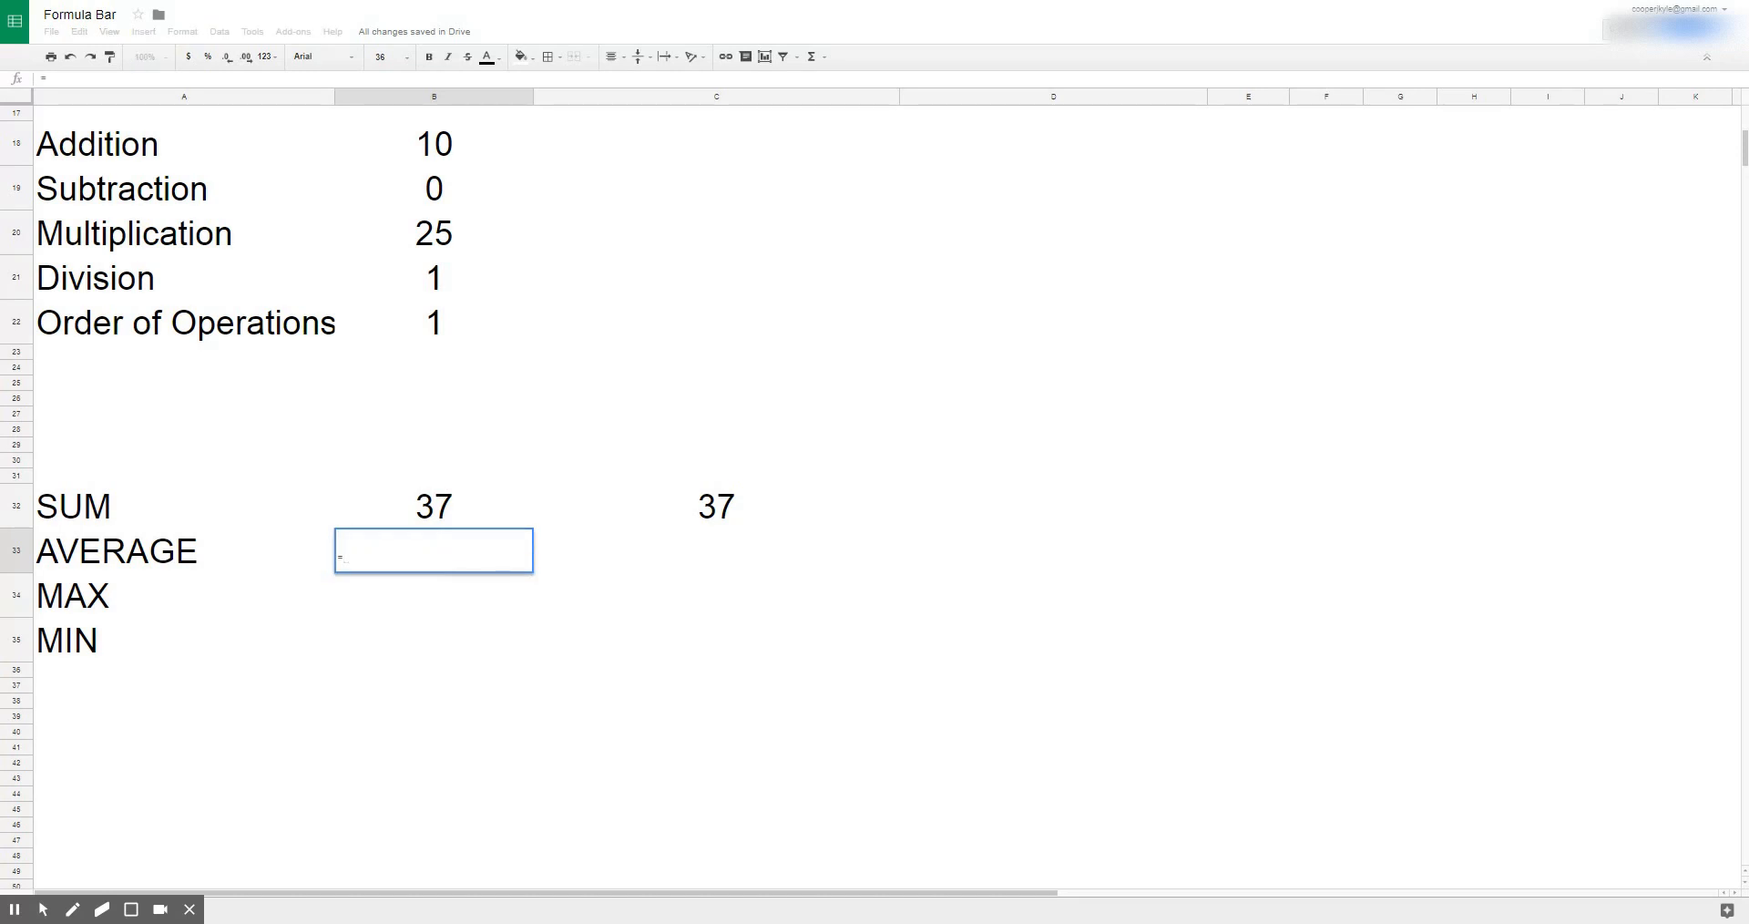
{"action": "type", "text": "aver"}
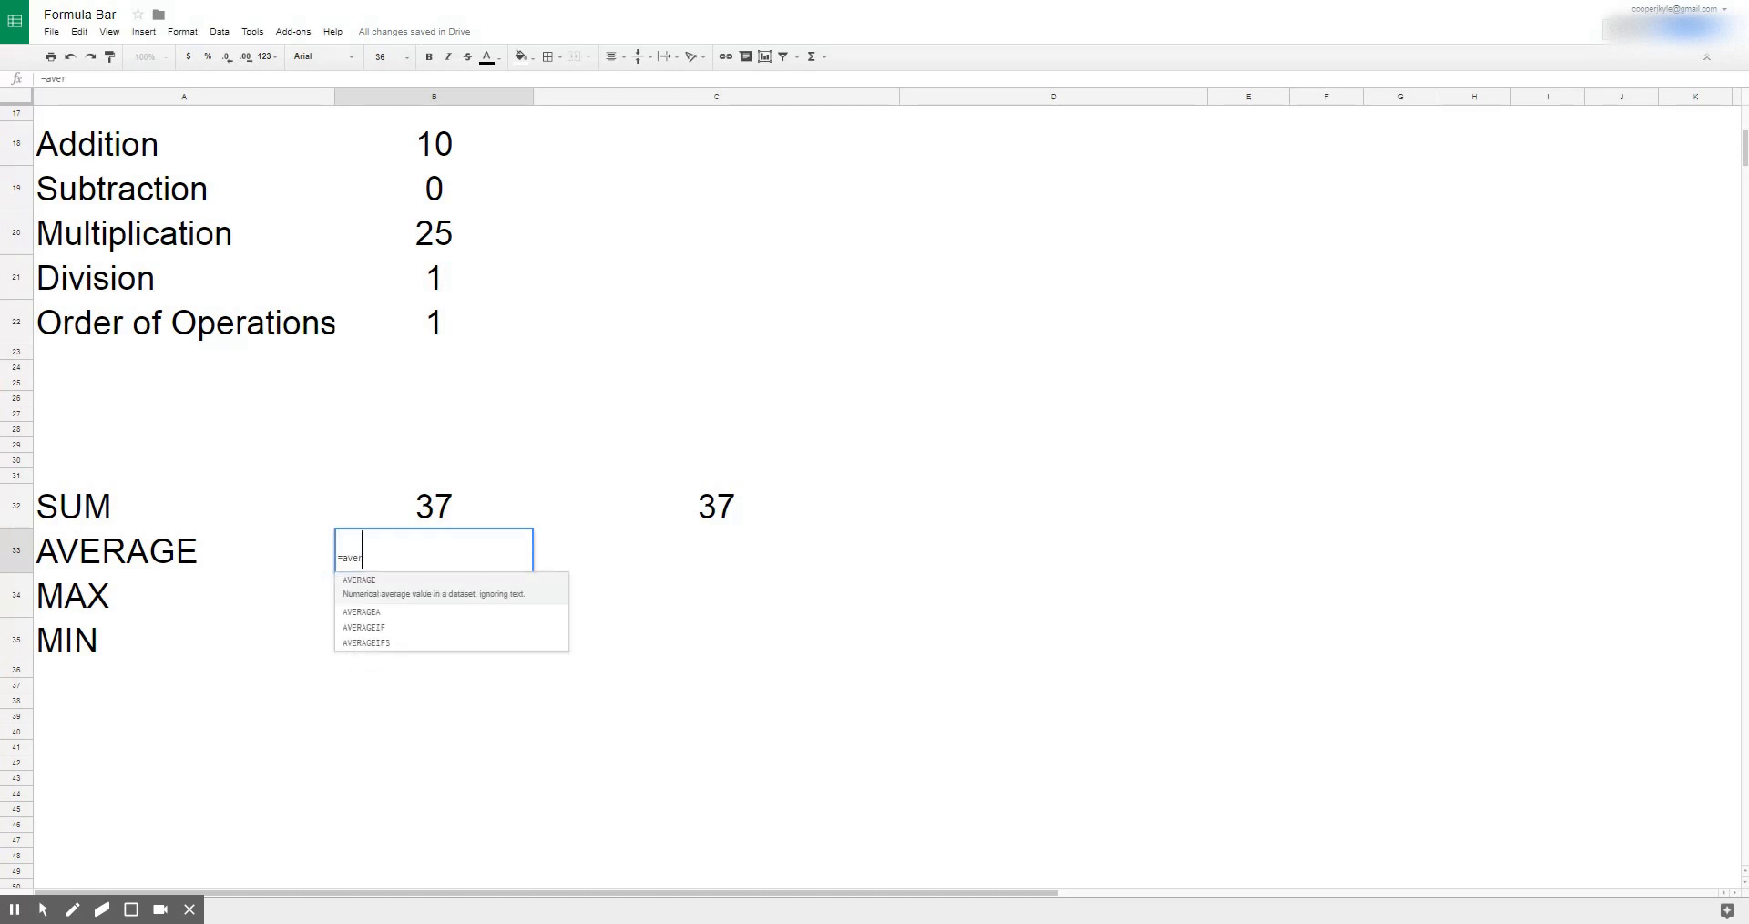
{"action": "type", "text": "ag"}
{"action": "left_click", "coordinate": [379, 581]}
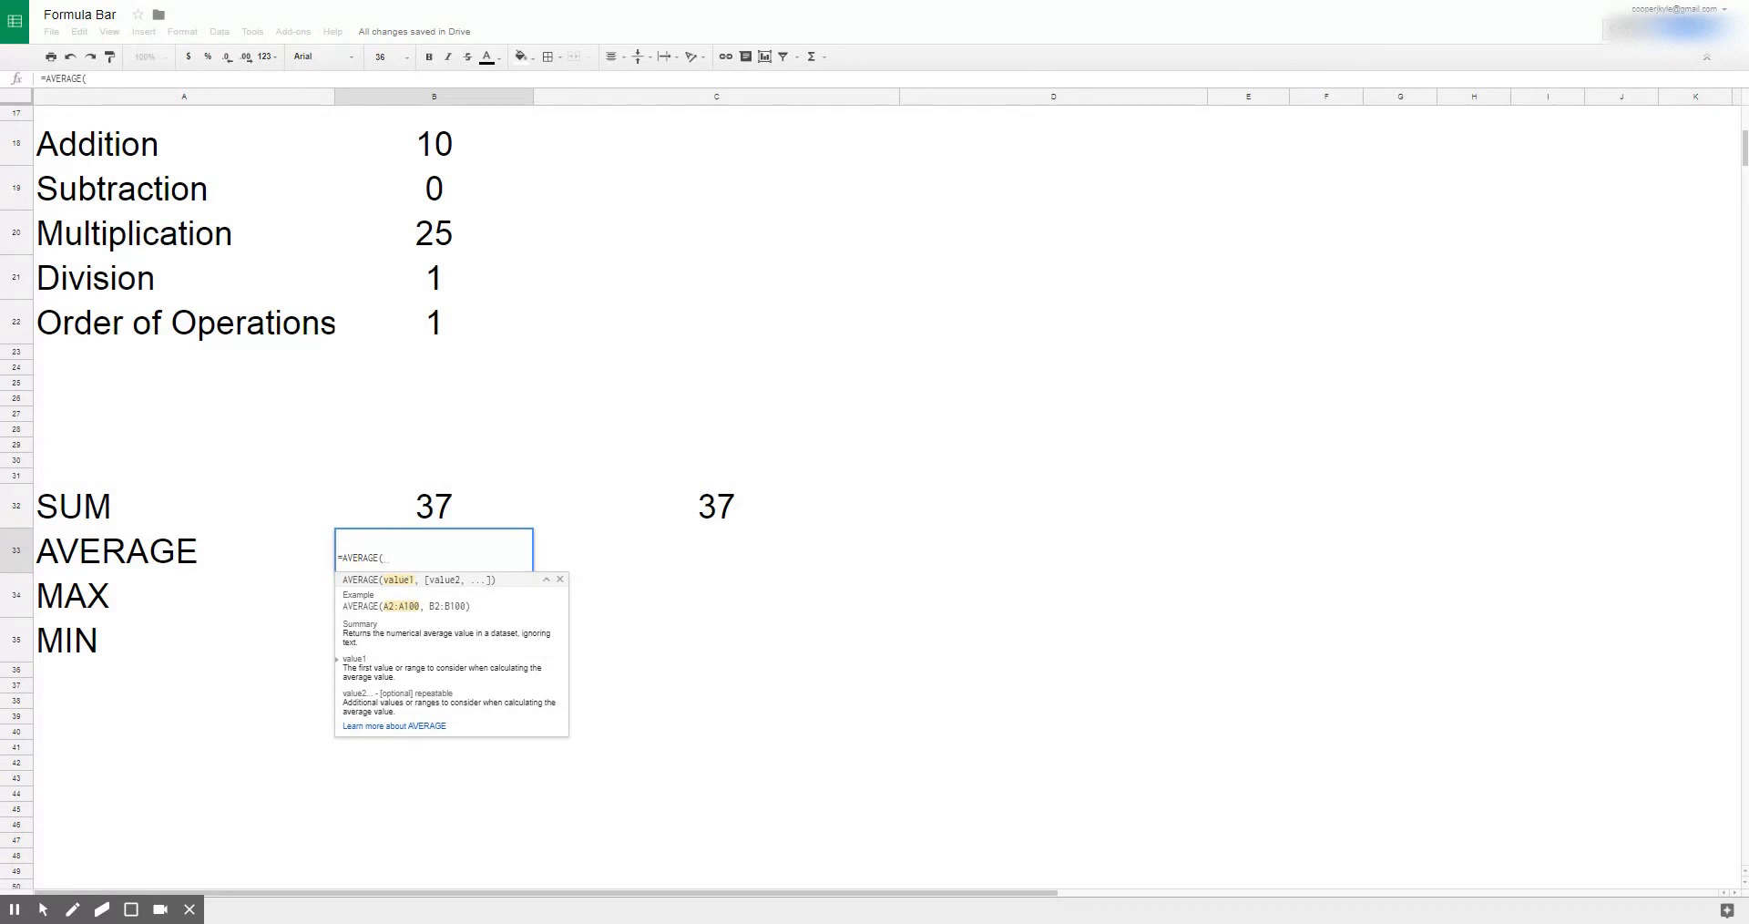
{"action": "left_click_drag", "start_coordinate": [427, 326], "coordinate": [424, 146]}
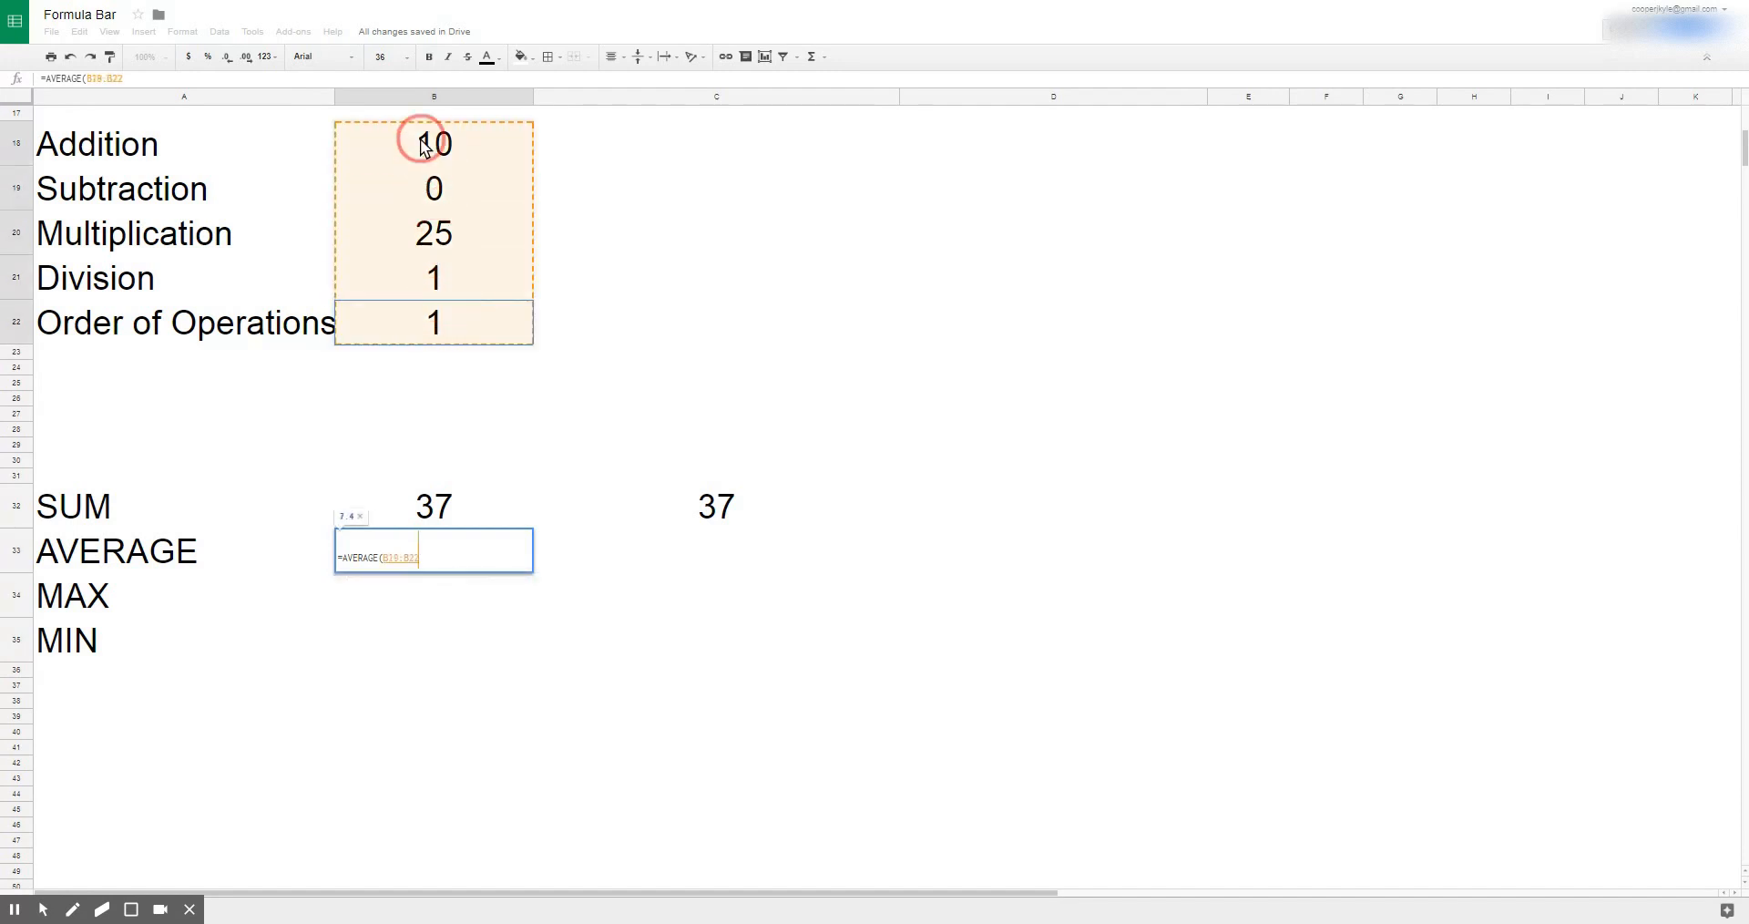
{"action": "key", "text": "Return"}
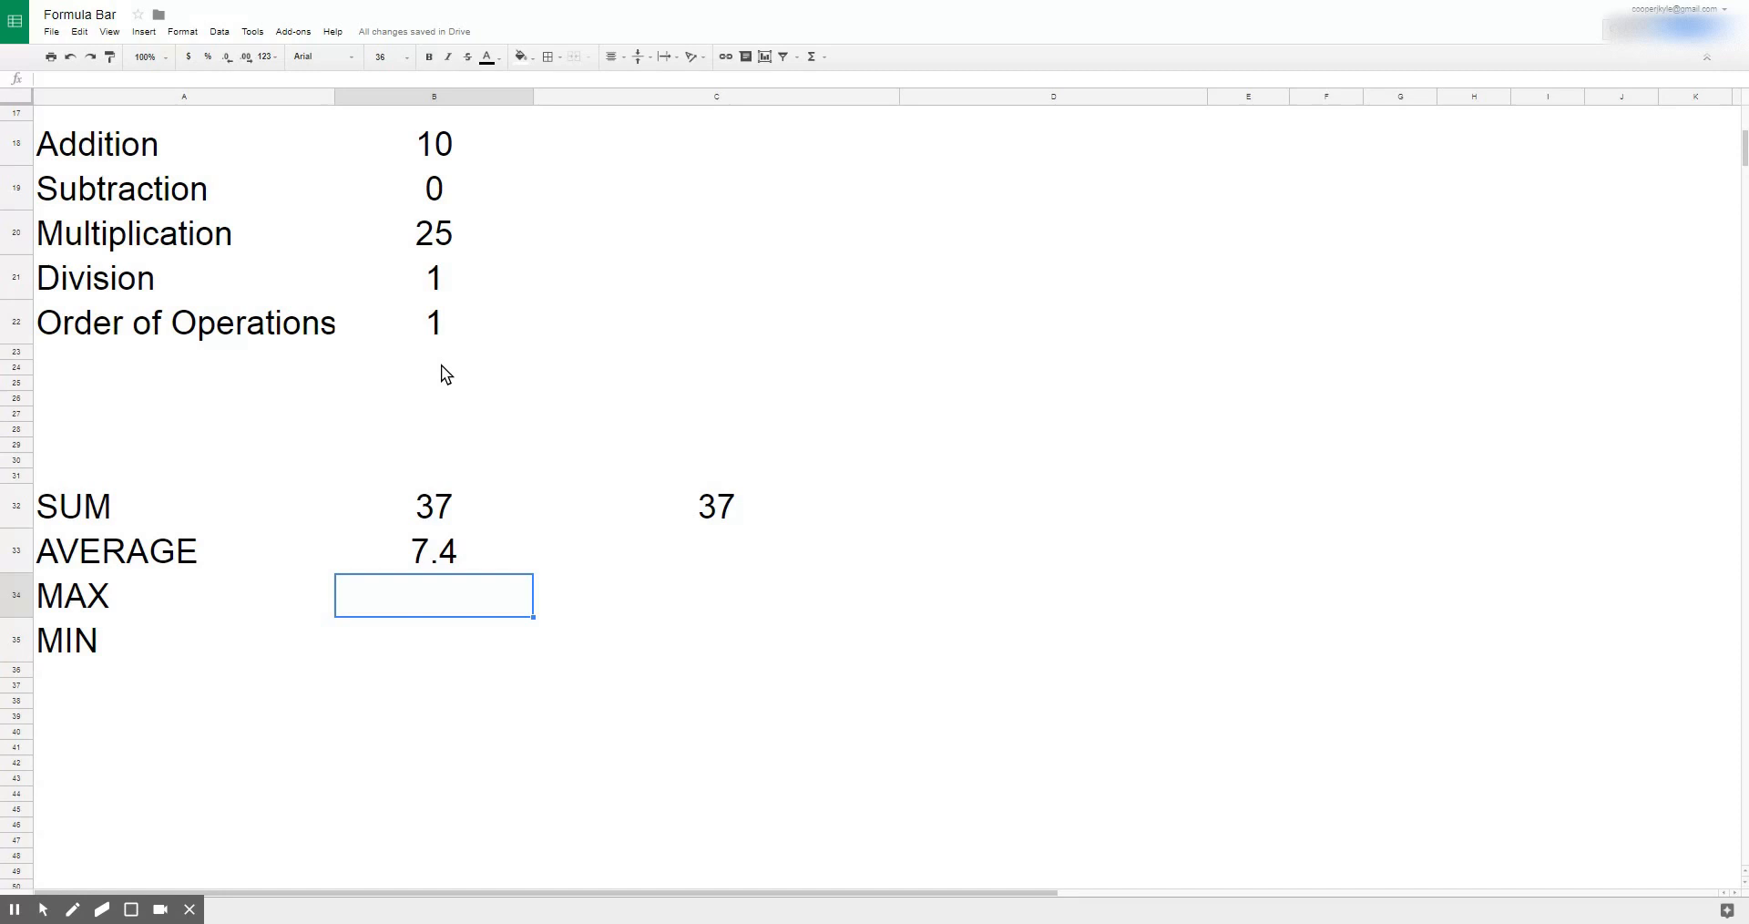
Step: Replace the range of the AVERAGE formula in B33 with one from B18 down through the blank cells below row 22
{"action": "left_click", "coordinate": [445, 552]}
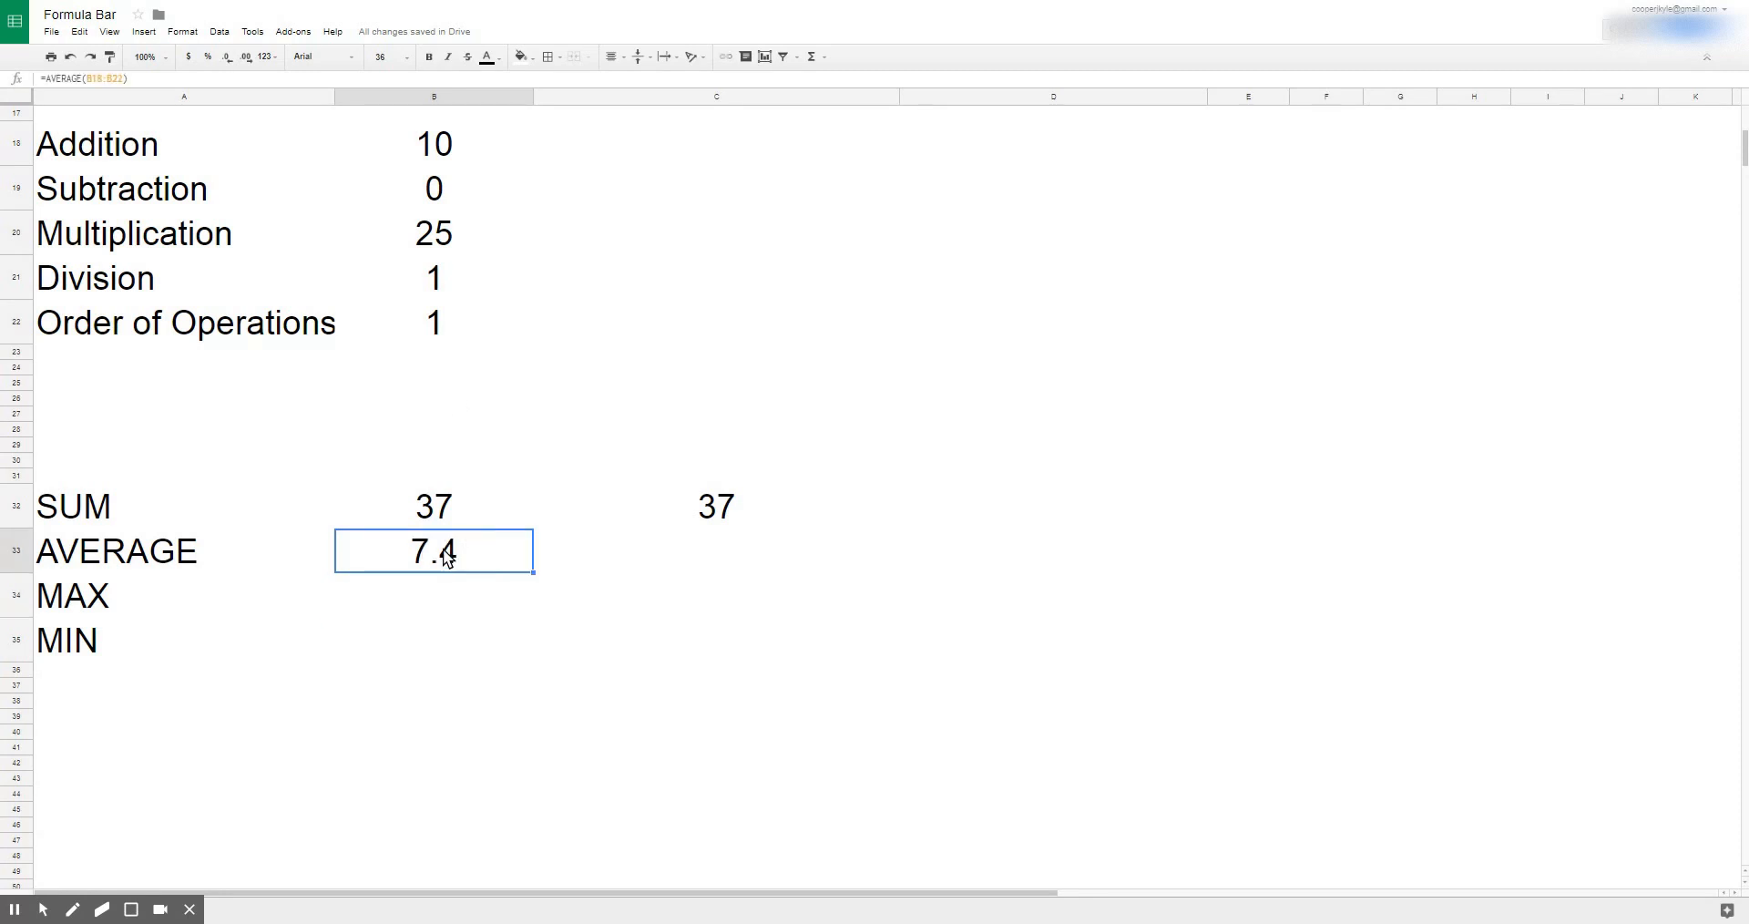
{"action": "left_click", "coordinate": [104, 78]}
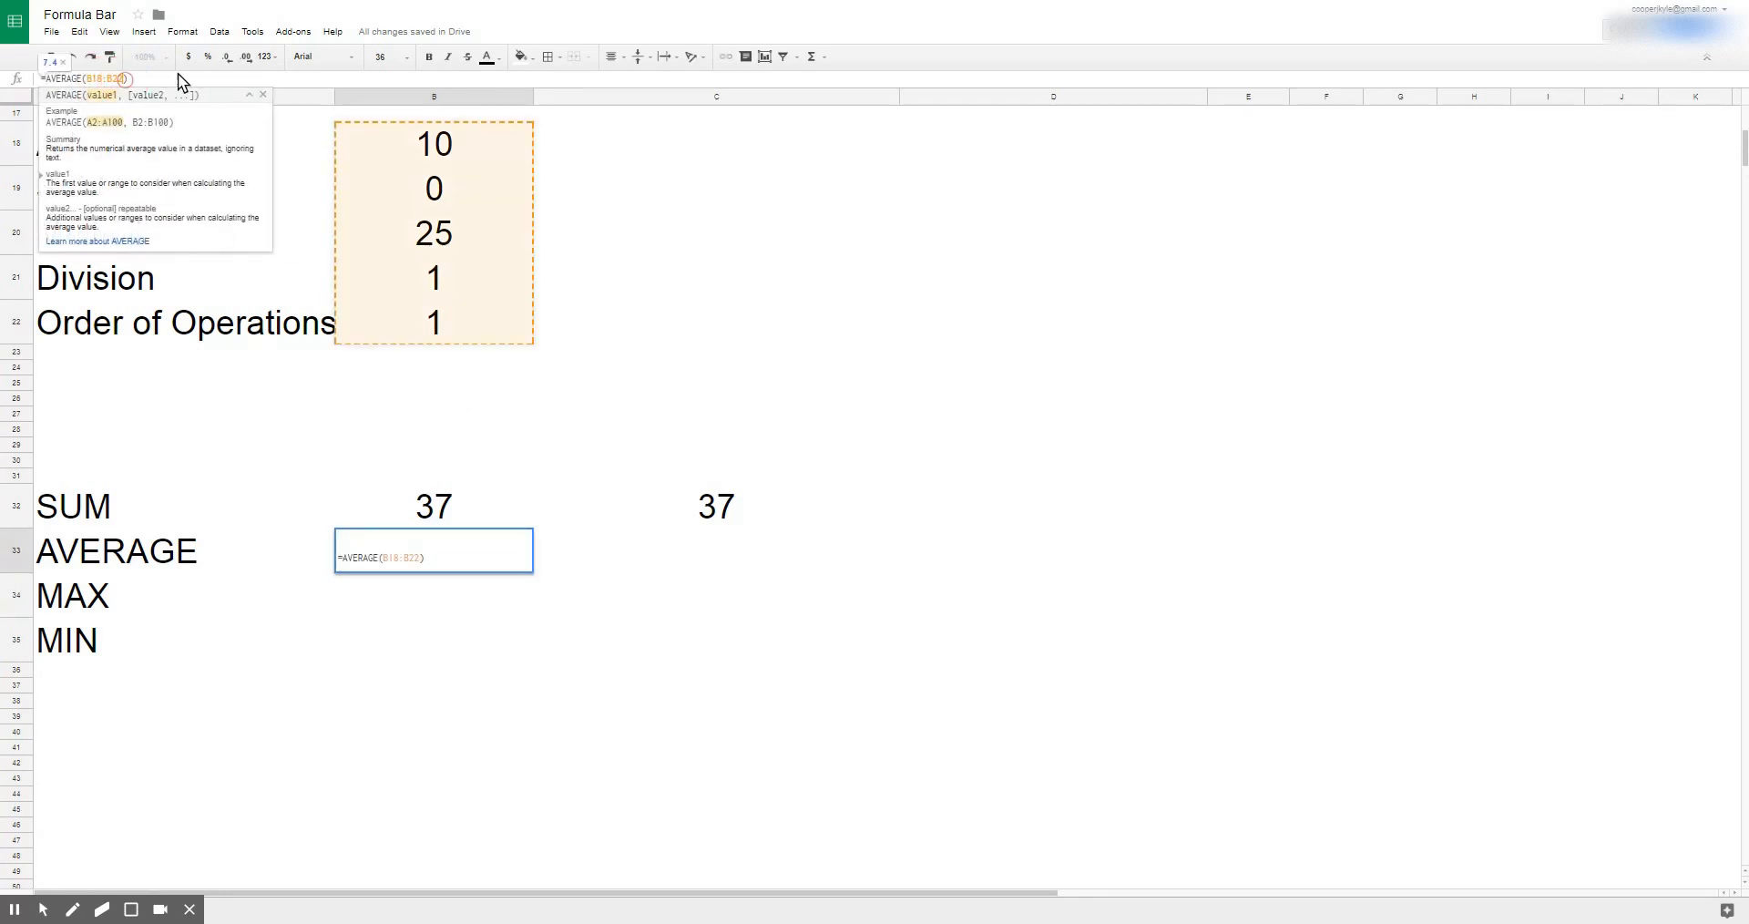
{"action": "key", "text": "BackSpace"}
{"action": "key", "text": "BackSpace"}
{"action": "key", "text": "BackSpace"}
{"action": "key", "text": "BackSpace"}
{"action": "key", "text": "BackSpace"}
{"action": "key", "text": "BackSpace"}
{"action": "key", "text": "BackSpace"}
{"action": "key", "text": "BackSpace"}
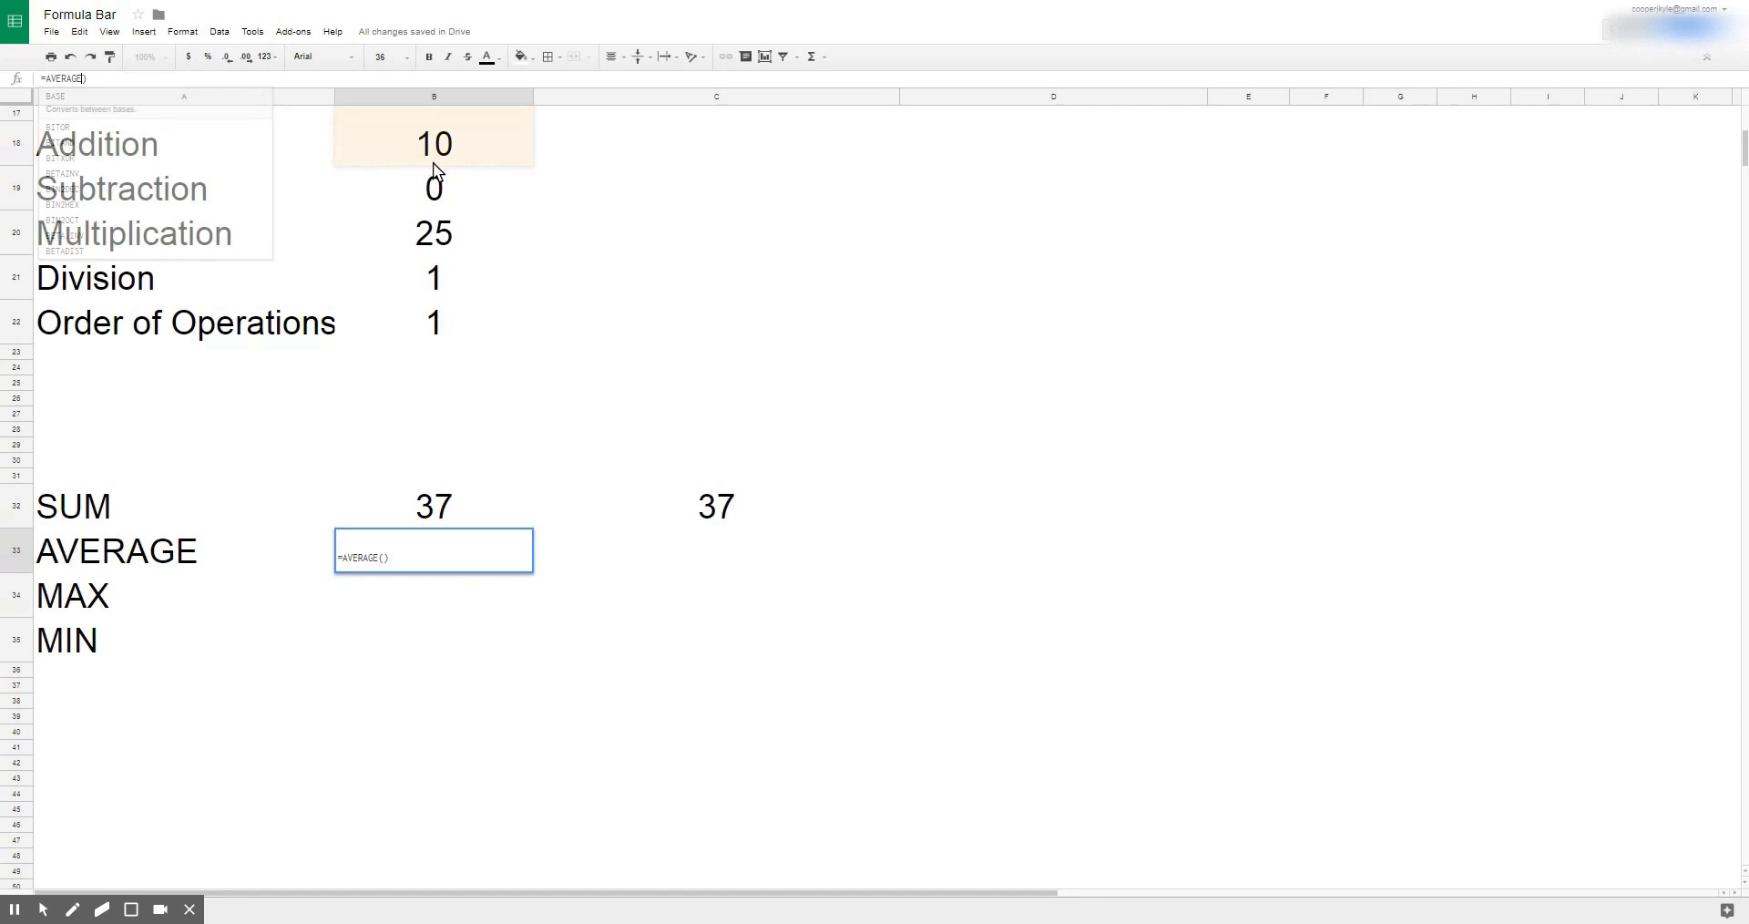
{"action": "type", "text": "("}
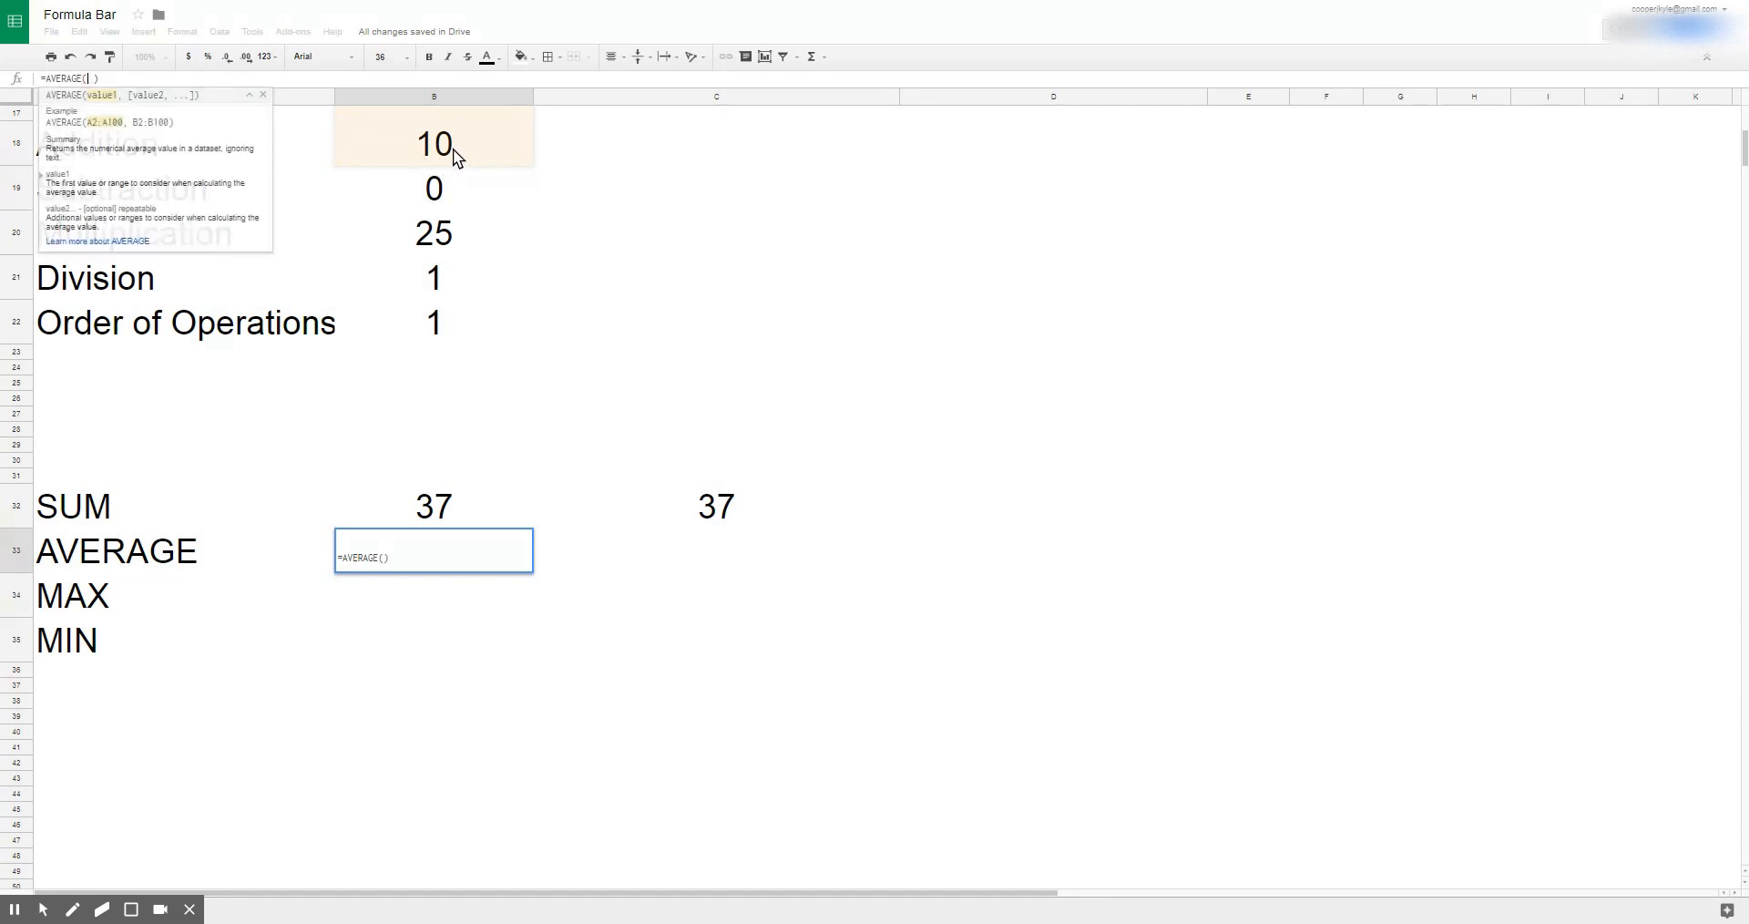
{"action": "left_click", "coordinate": [468, 158]}
{"action": "left_click_drag", "start_coordinate": [468, 210], "coordinate": [466, 445]}
{"action": "key", "text": "Return"}
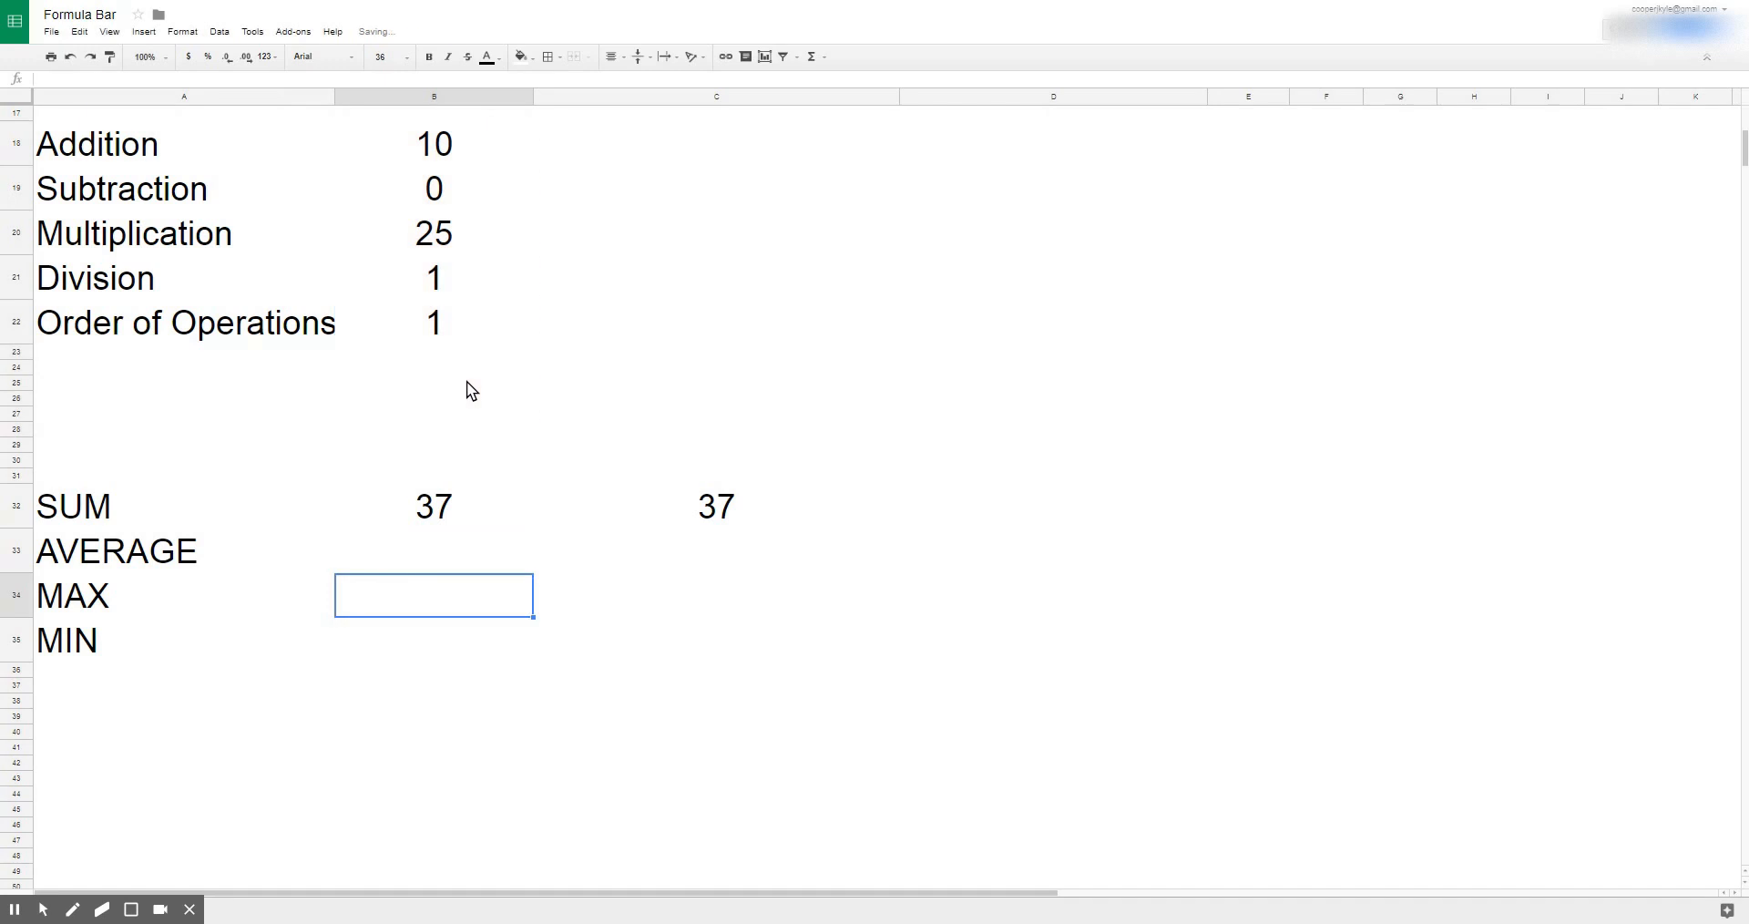
Step: Enter the test value 5 in each of the cells B23:B28, and clear those six cells again
{"action": "left_click", "coordinate": [450, 350]}
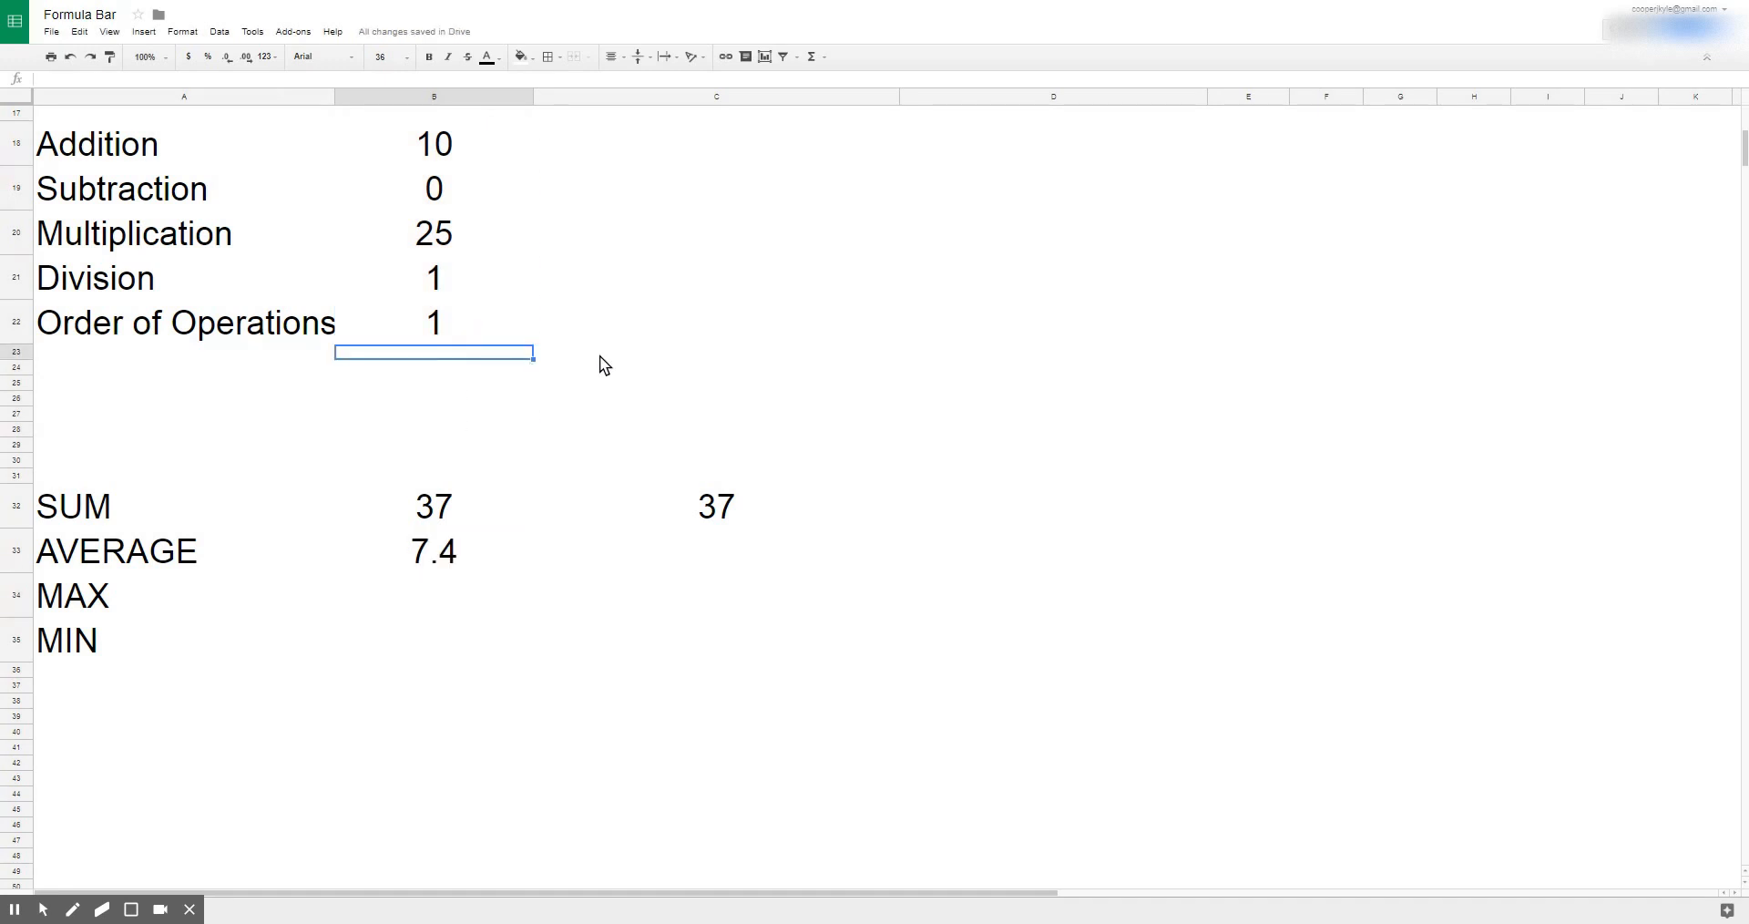
{"action": "type", "text": "5"}
{"action": "key", "text": "Return"}
{"action": "type", "text": "5"}
{"action": "key", "text": "Return"}
{"action": "type", "text": "5"}
{"action": "key", "text": "Return"}
{"action": "type", "text": "5"}
{"action": "key", "text": "Return"}
{"action": "type", "text": "5"}
{"action": "key", "text": "Return"}
{"action": "type", "text": "5"}
{"action": "key", "text": "Return"}
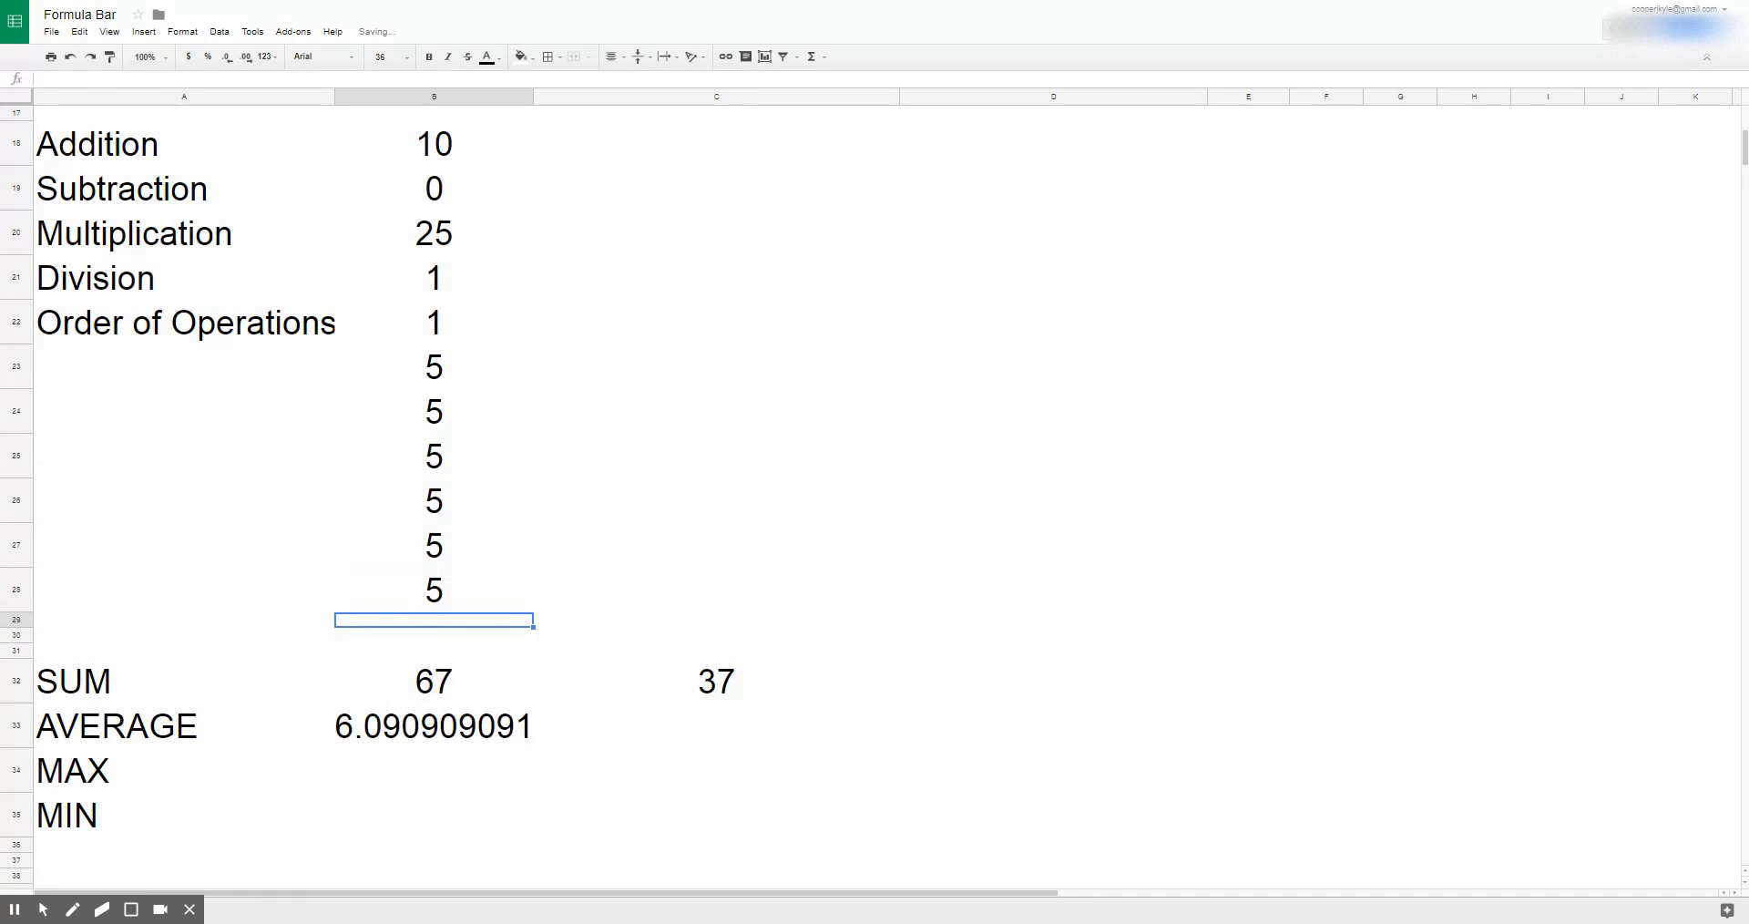
{"action": "left_click_drag", "start_coordinate": [410, 602], "coordinate": [434, 374]}
{"action": "key", "text": "Delete"}
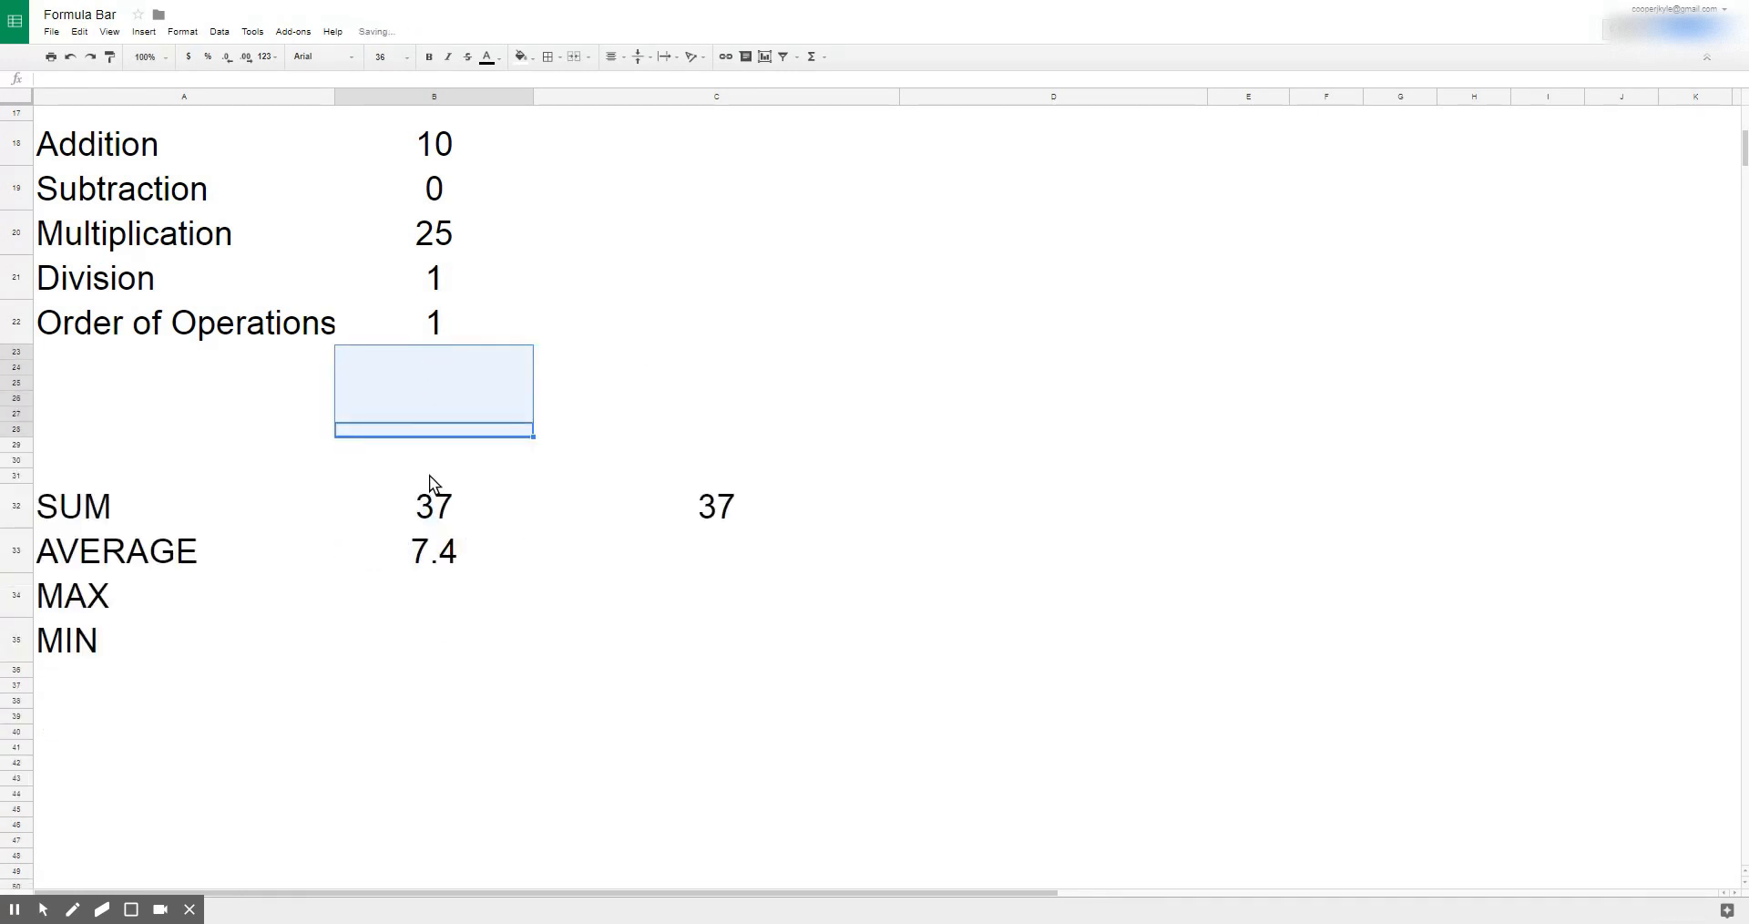
Step: Enter a MAX formula over B18:B22 in cell B34, next to the MAX label
{"action": "left_click", "coordinate": [446, 589]}
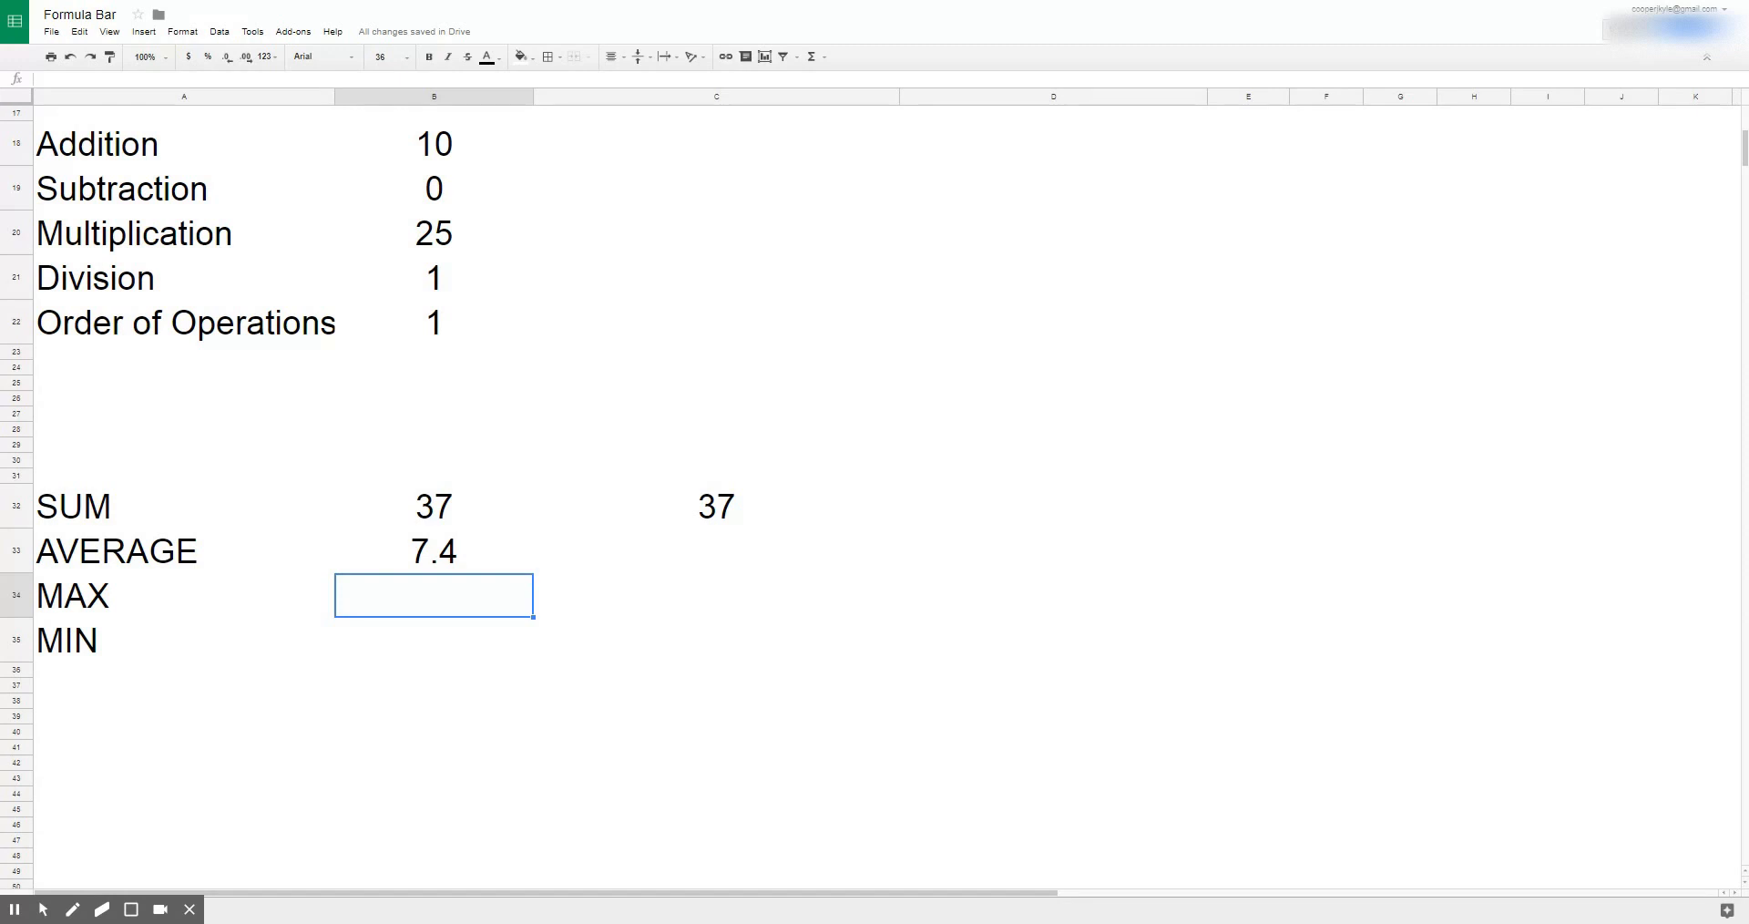
{"action": "type", "text": "=ma"}
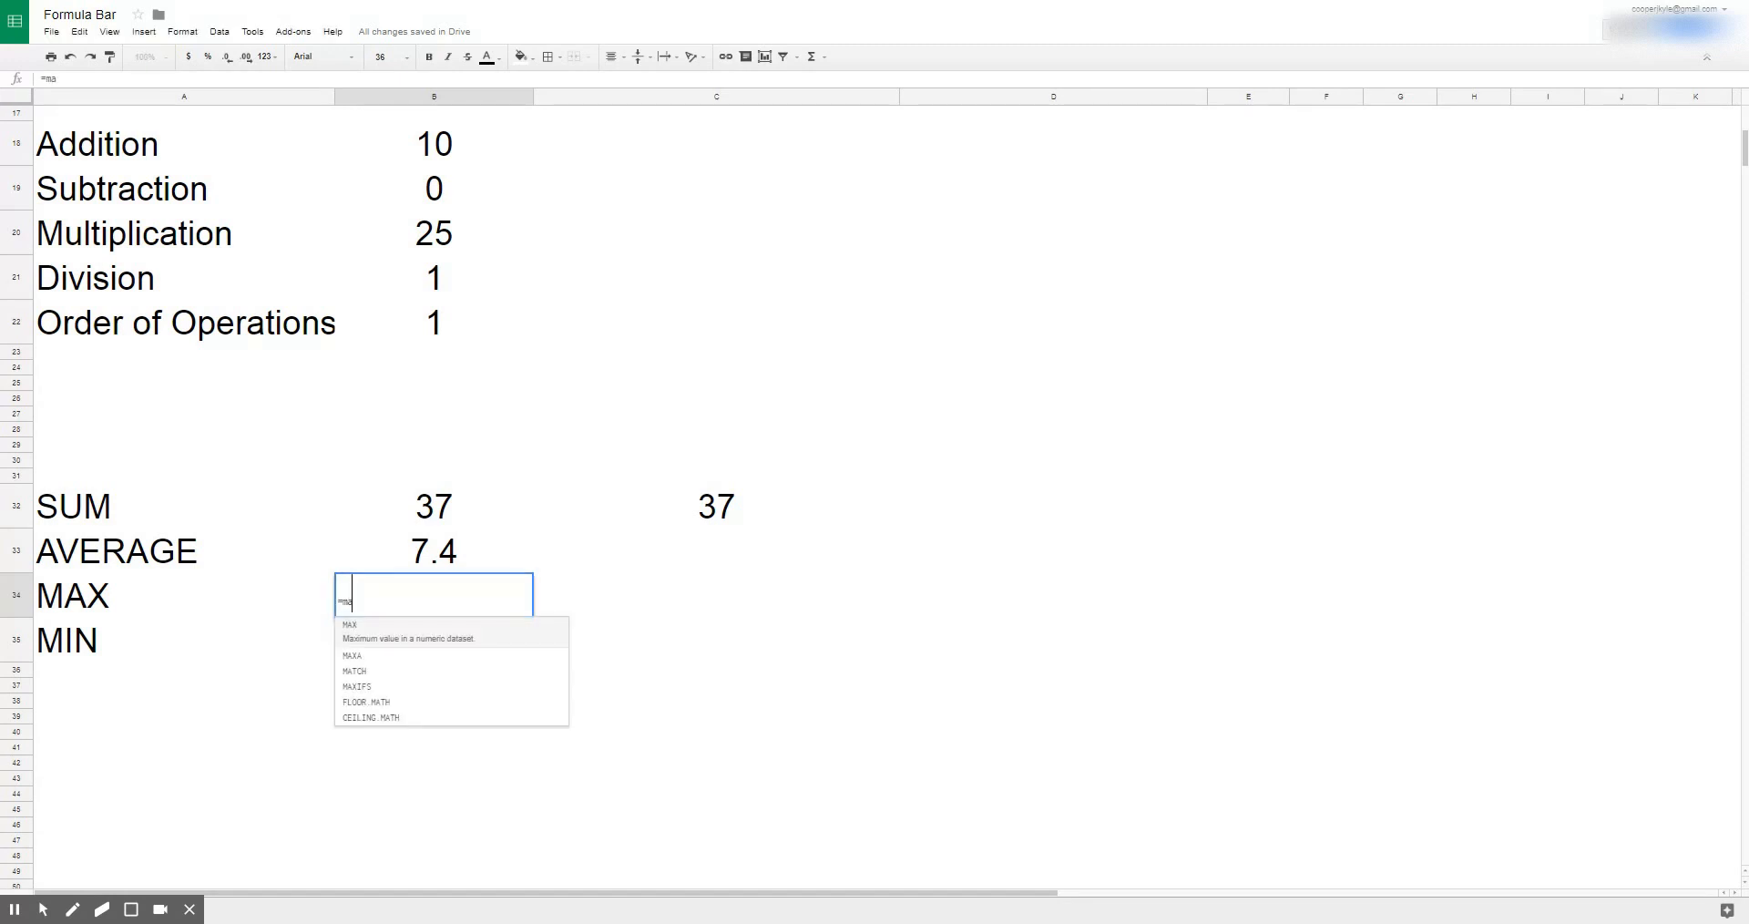
{"action": "type", "text": "x("}
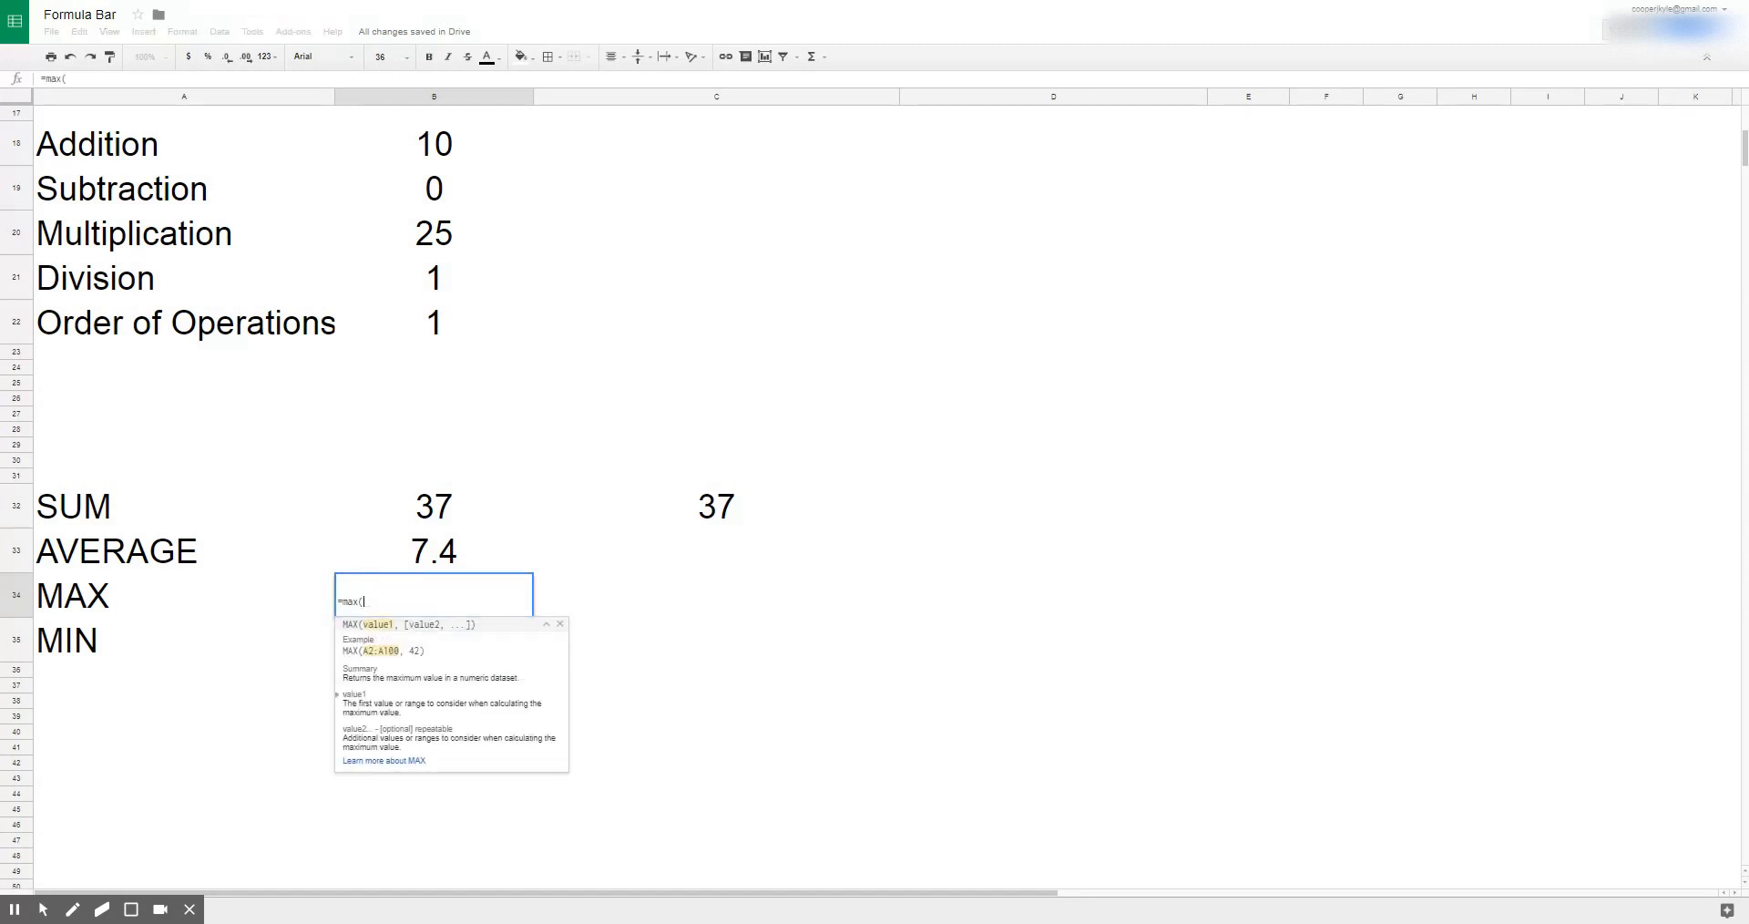
{"action": "left_click_drag", "start_coordinate": [446, 324], "coordinate": [438, 144]}
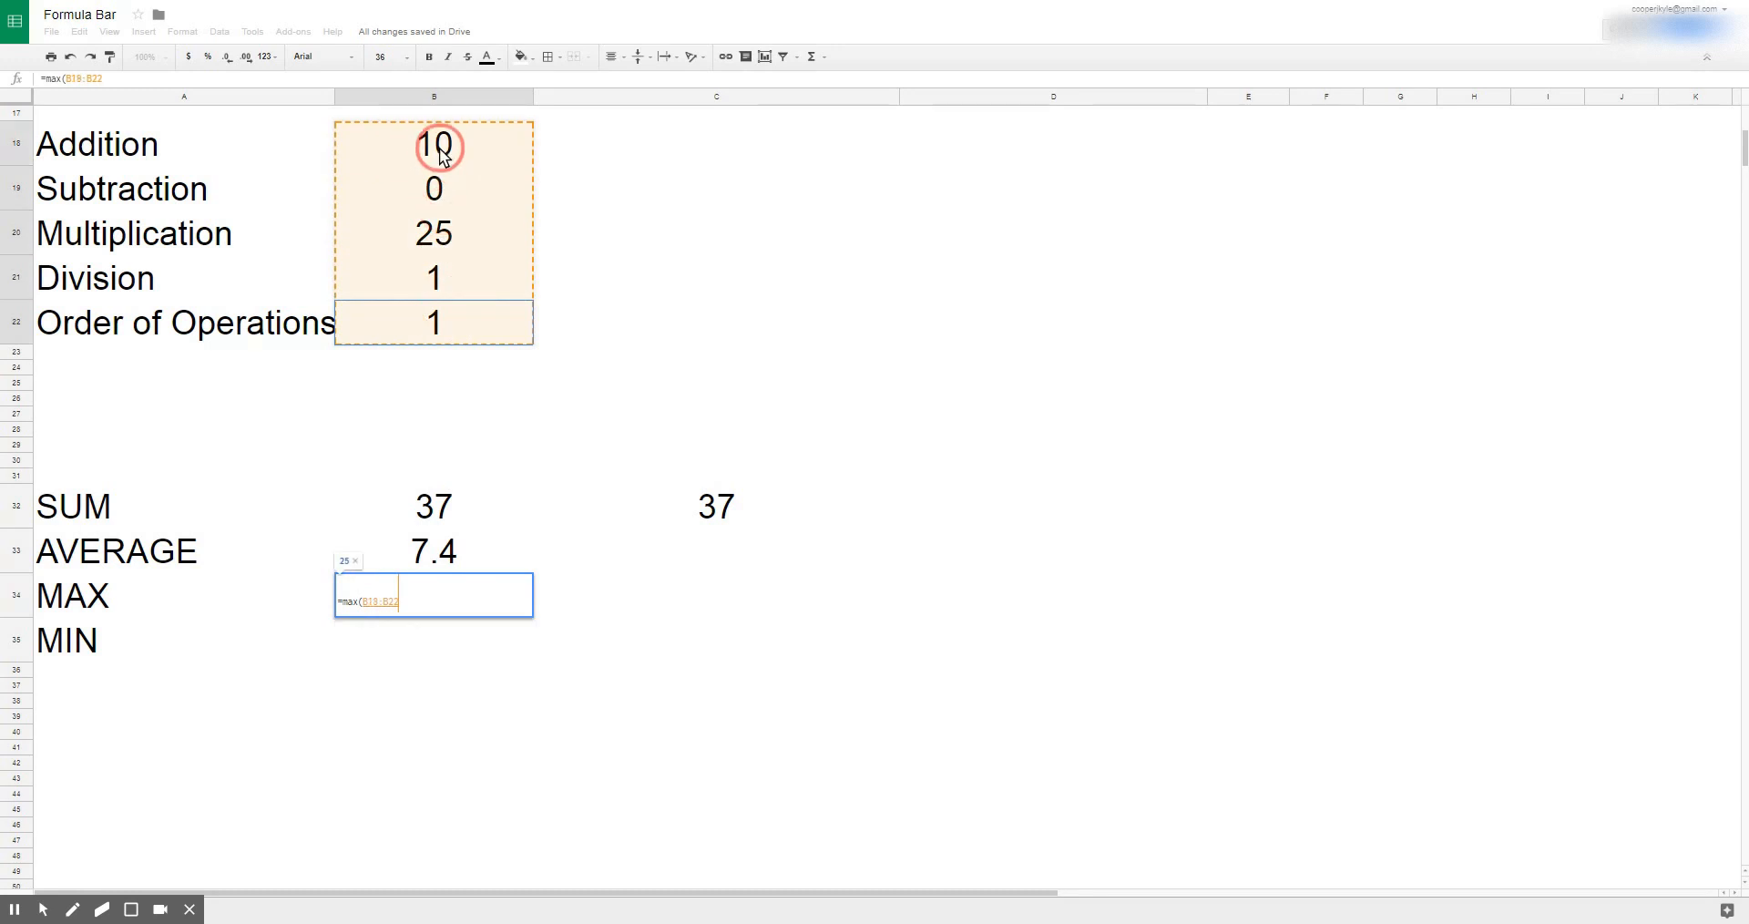
{"action": "key", "text": "Return"}
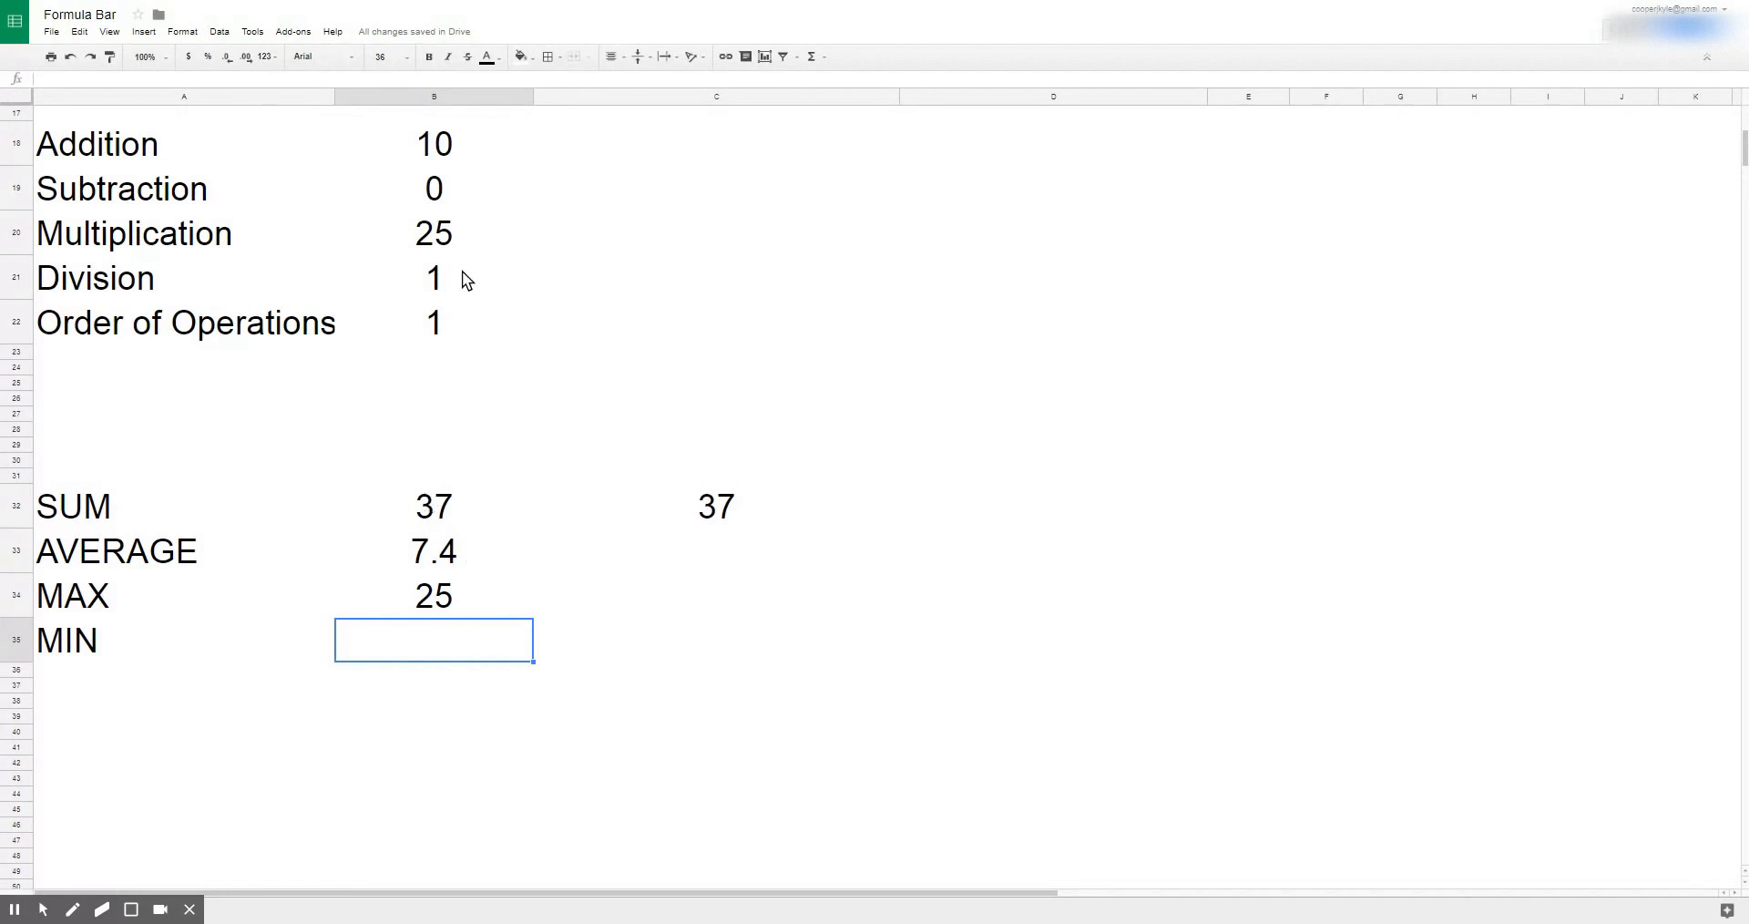
Step: Enter a MIN formula over B18:B22 in cell B35, next to the MIN label
{"action": "type", "text": "=min("}
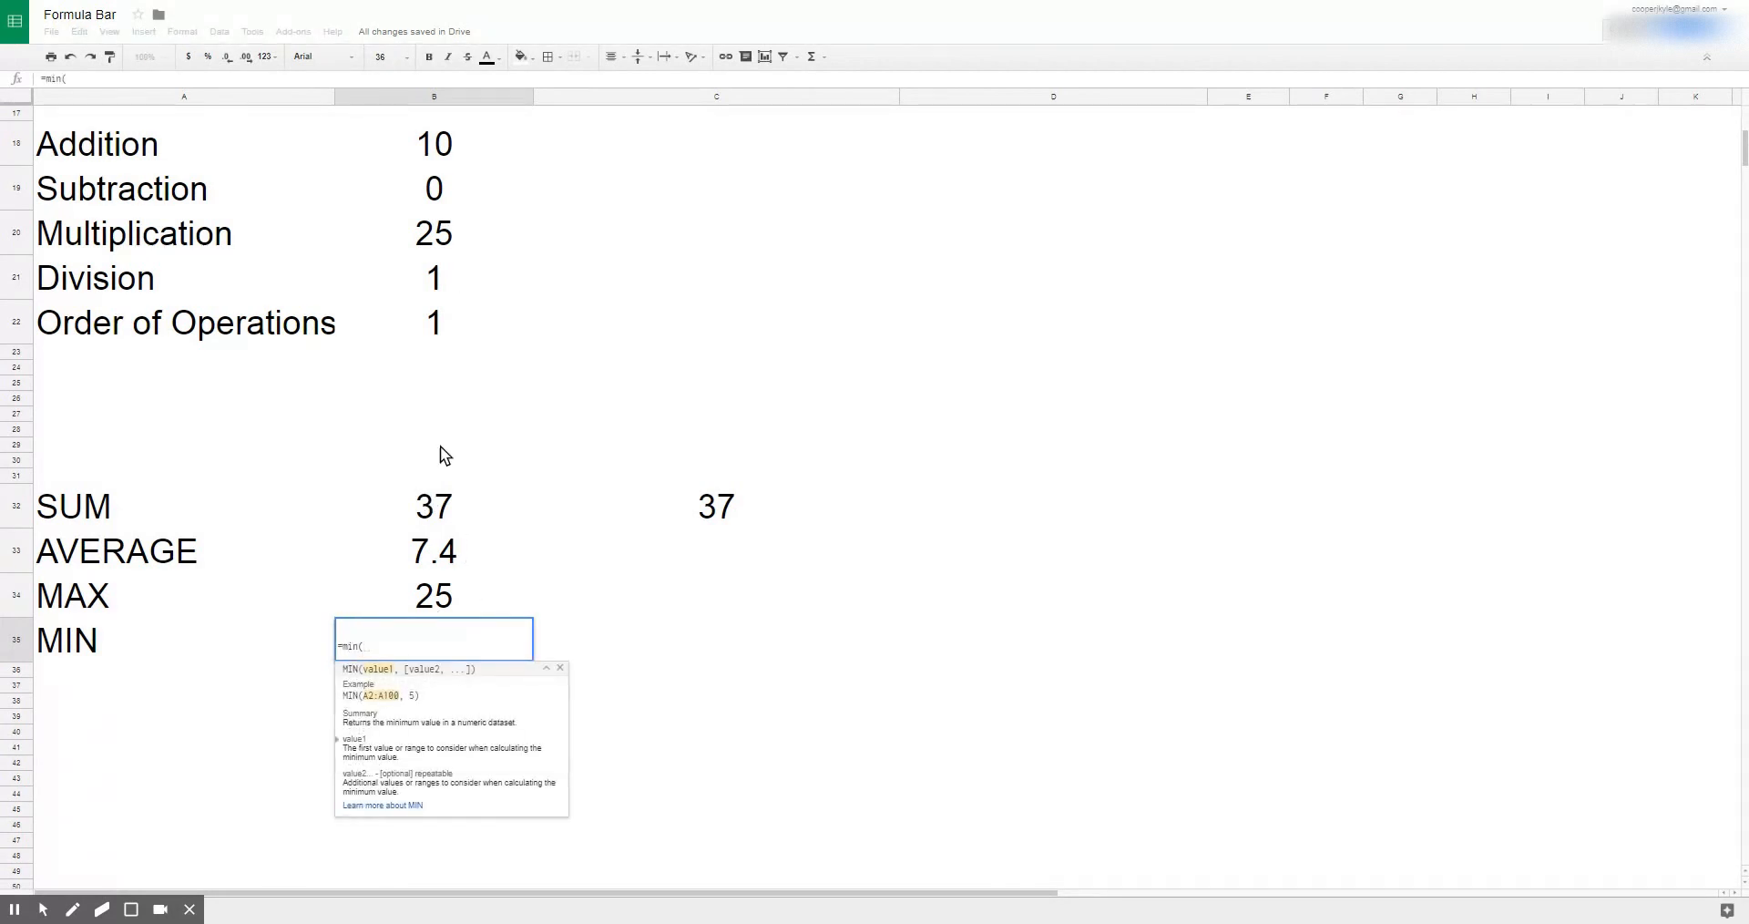
{"action": "left_click_drag", "start_coordinate": [440, 326], "coordinate": [429, 139]}
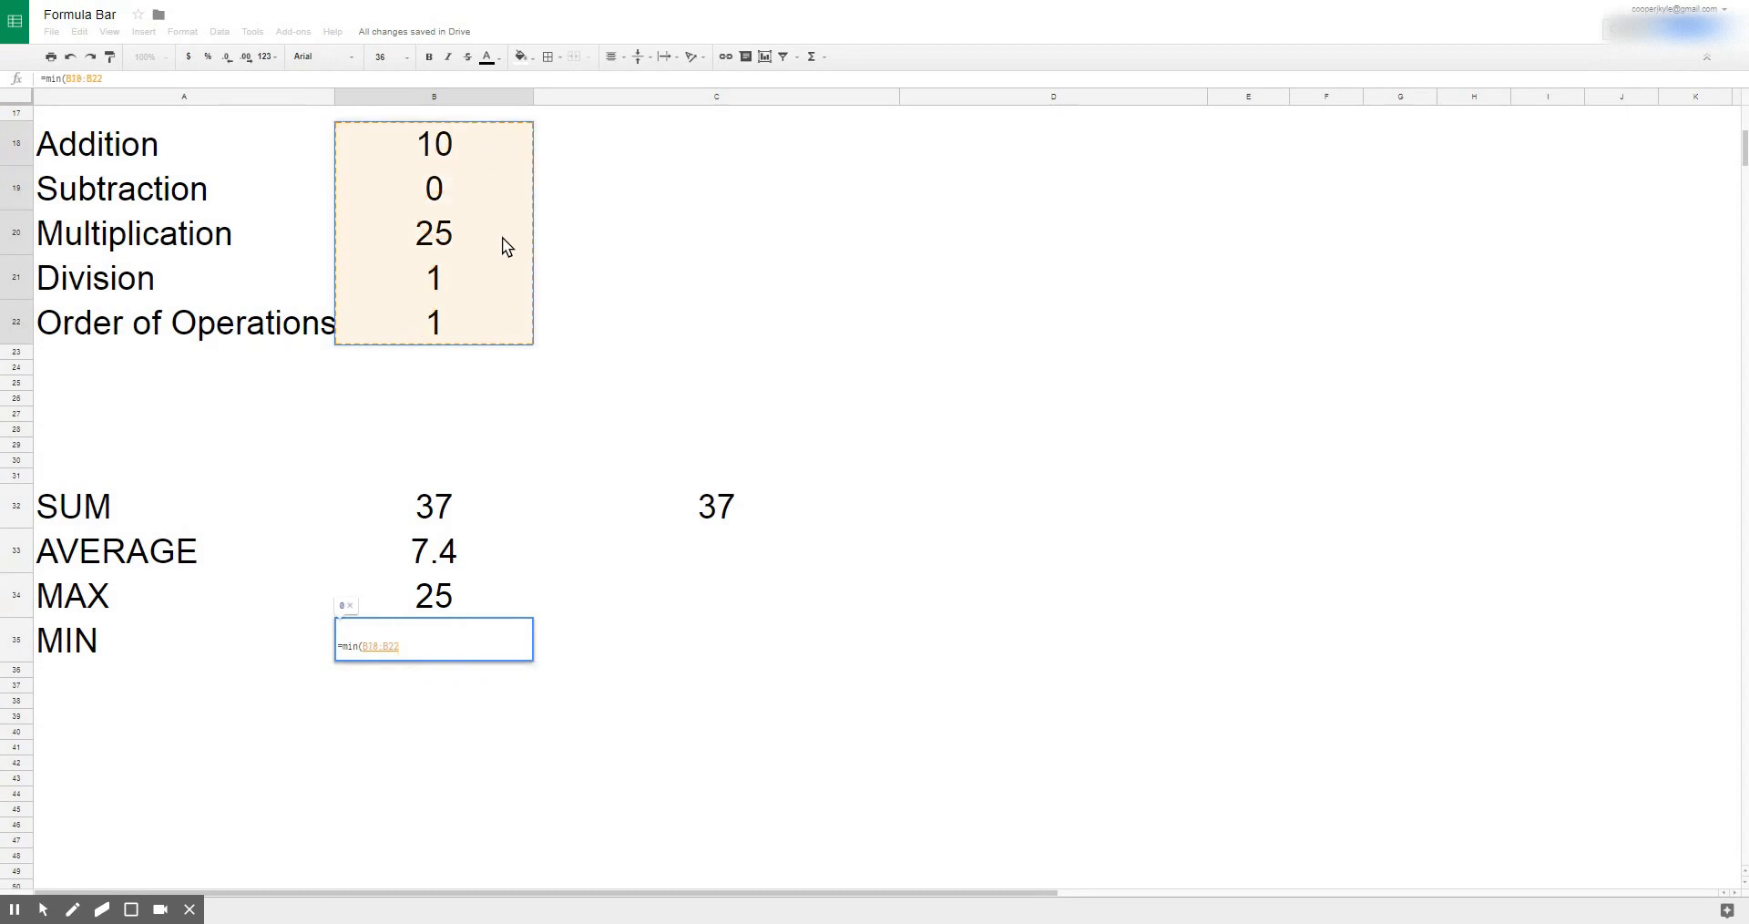
{"action": "type", "text": ")"}
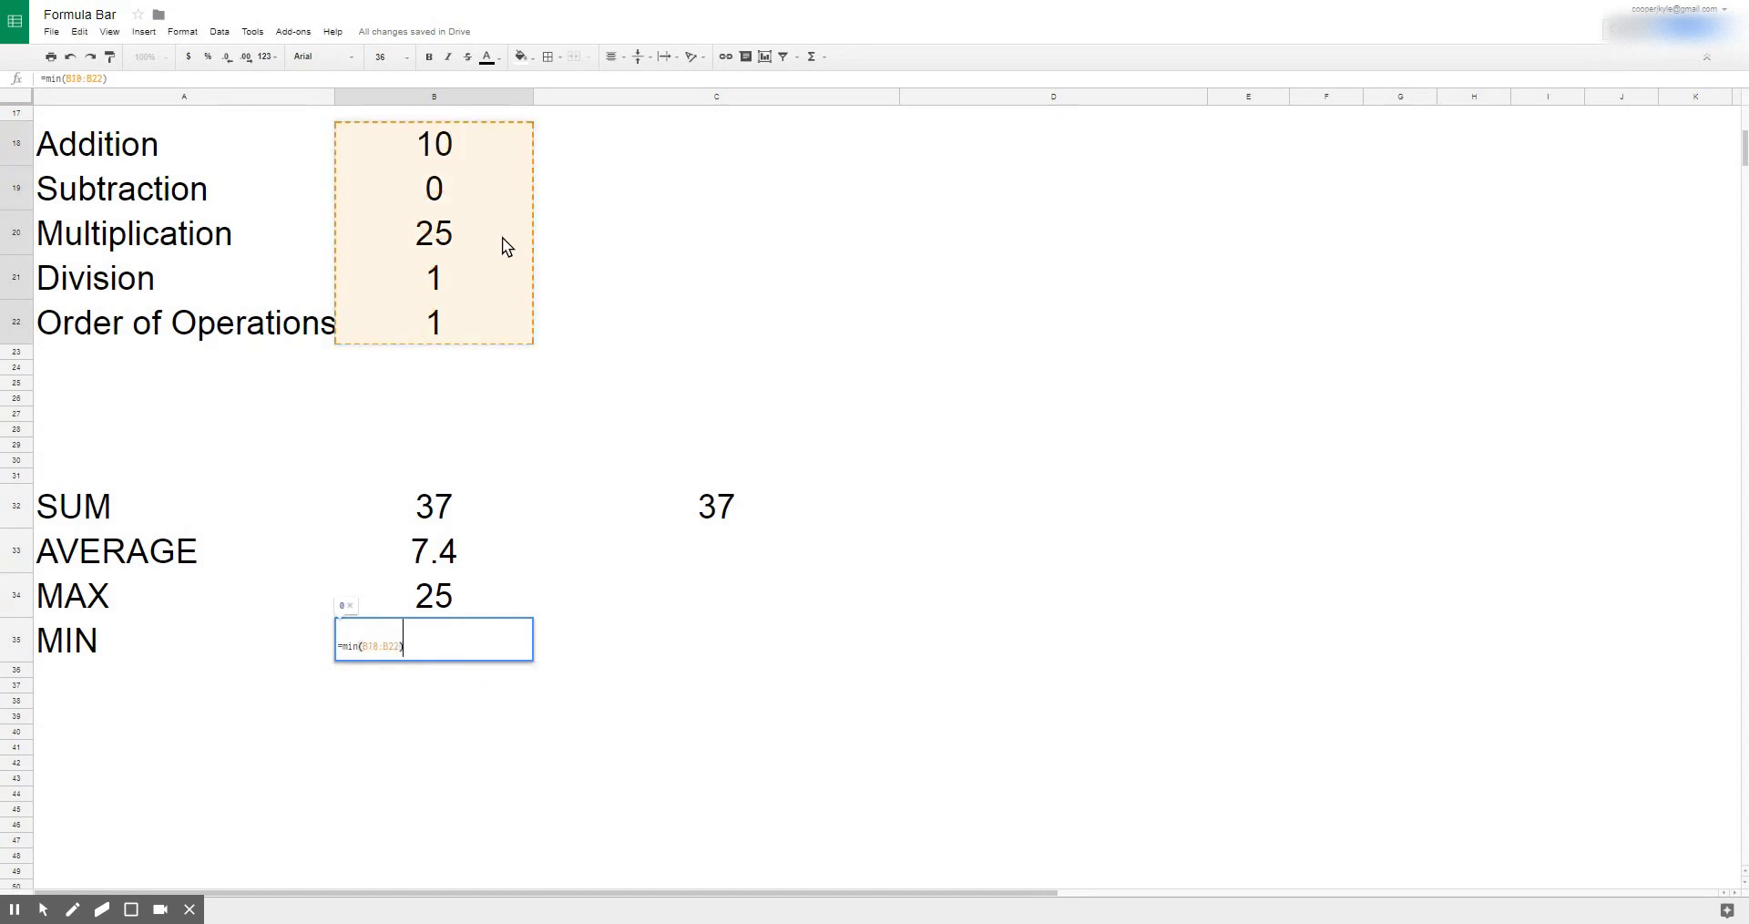
{"action": "key", "text": "Return"}
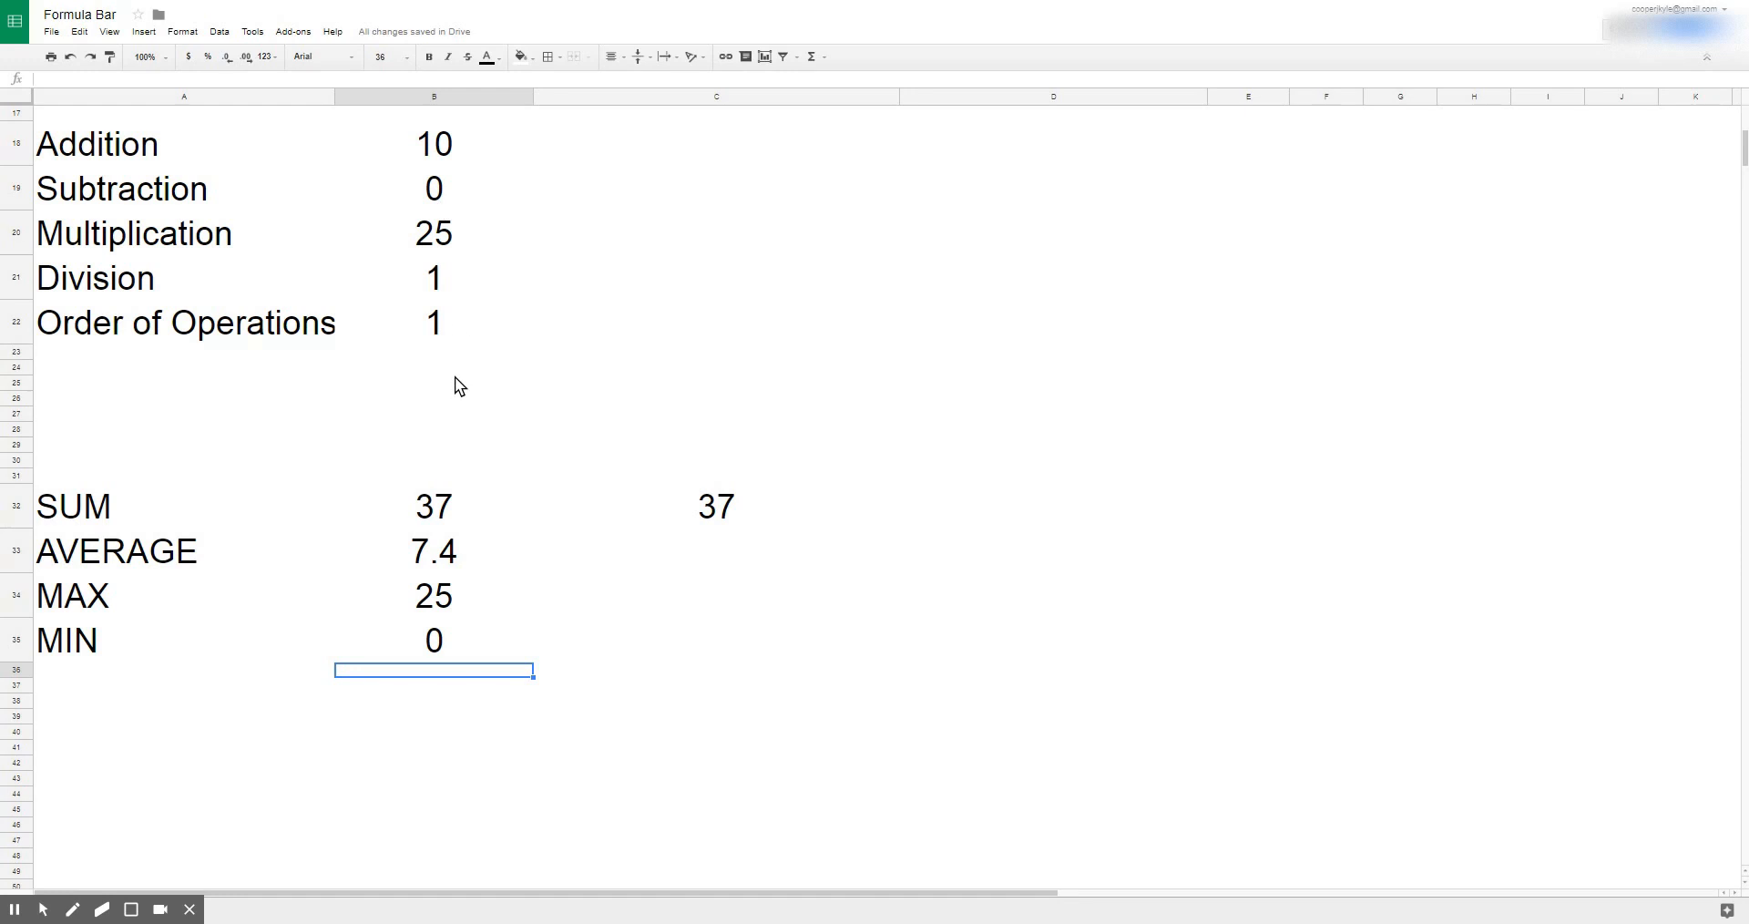
Step: On Sheet1, enter a SUM formula over C4:C15 in the TOTAL cell C17
{"action": "left_click", "coordinate": [189, 909]}
{"action": "left_click", "coordinate": [106, 906]}
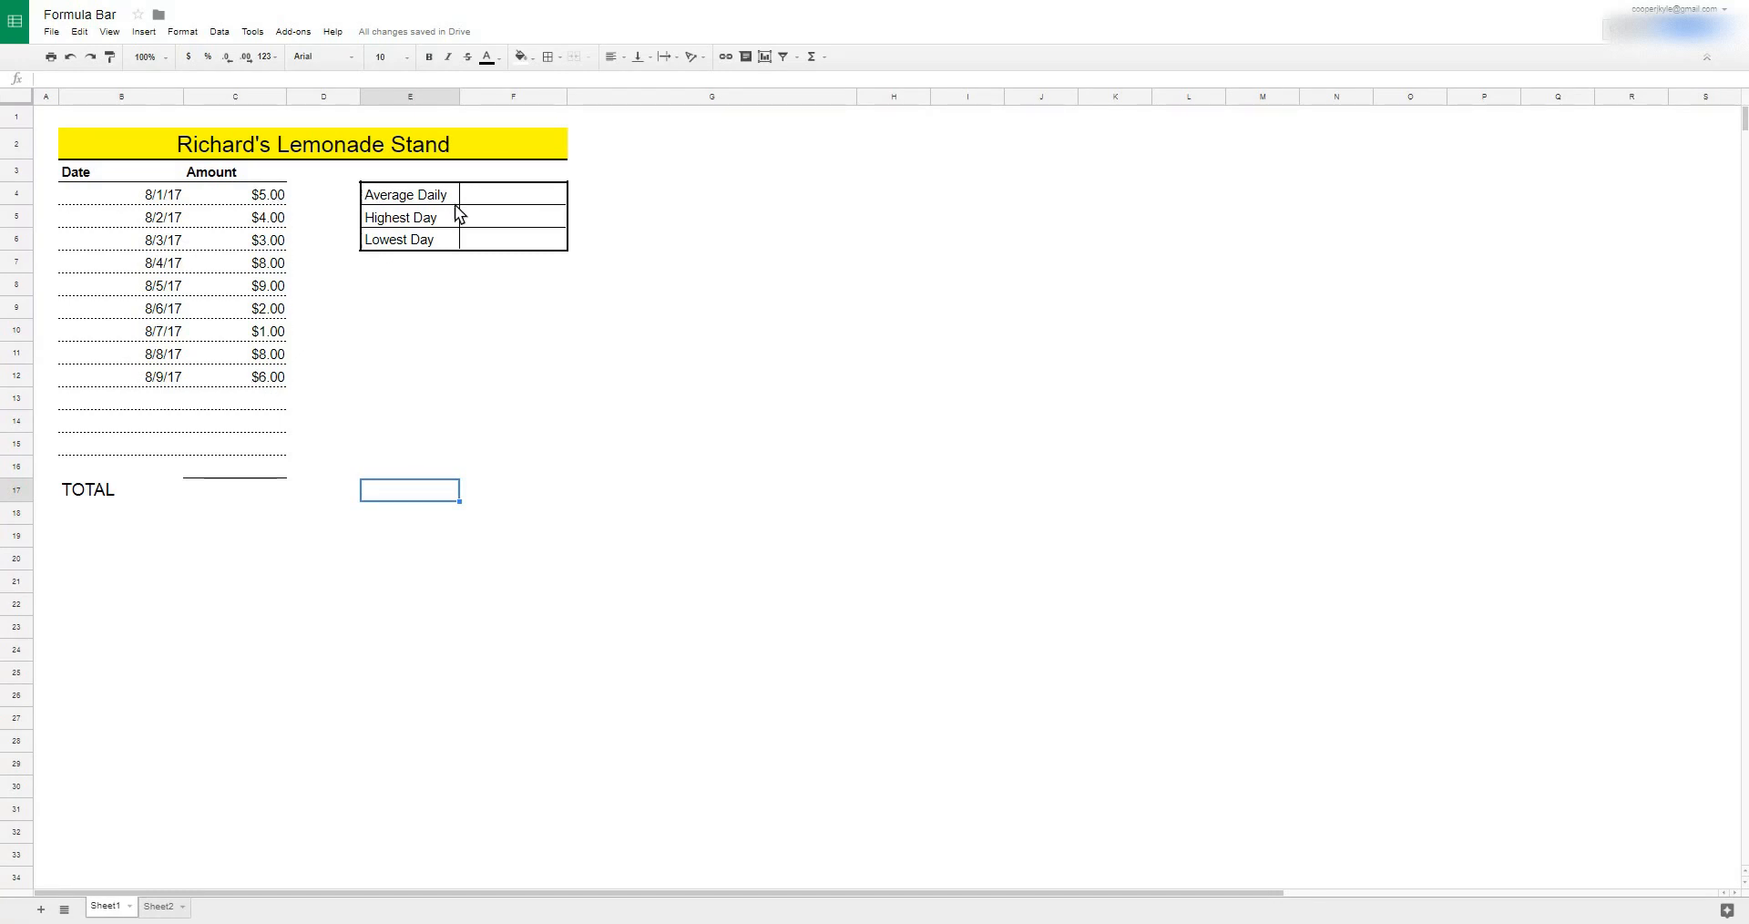
{"action": "left_click", "coordinate": [243, 488]}
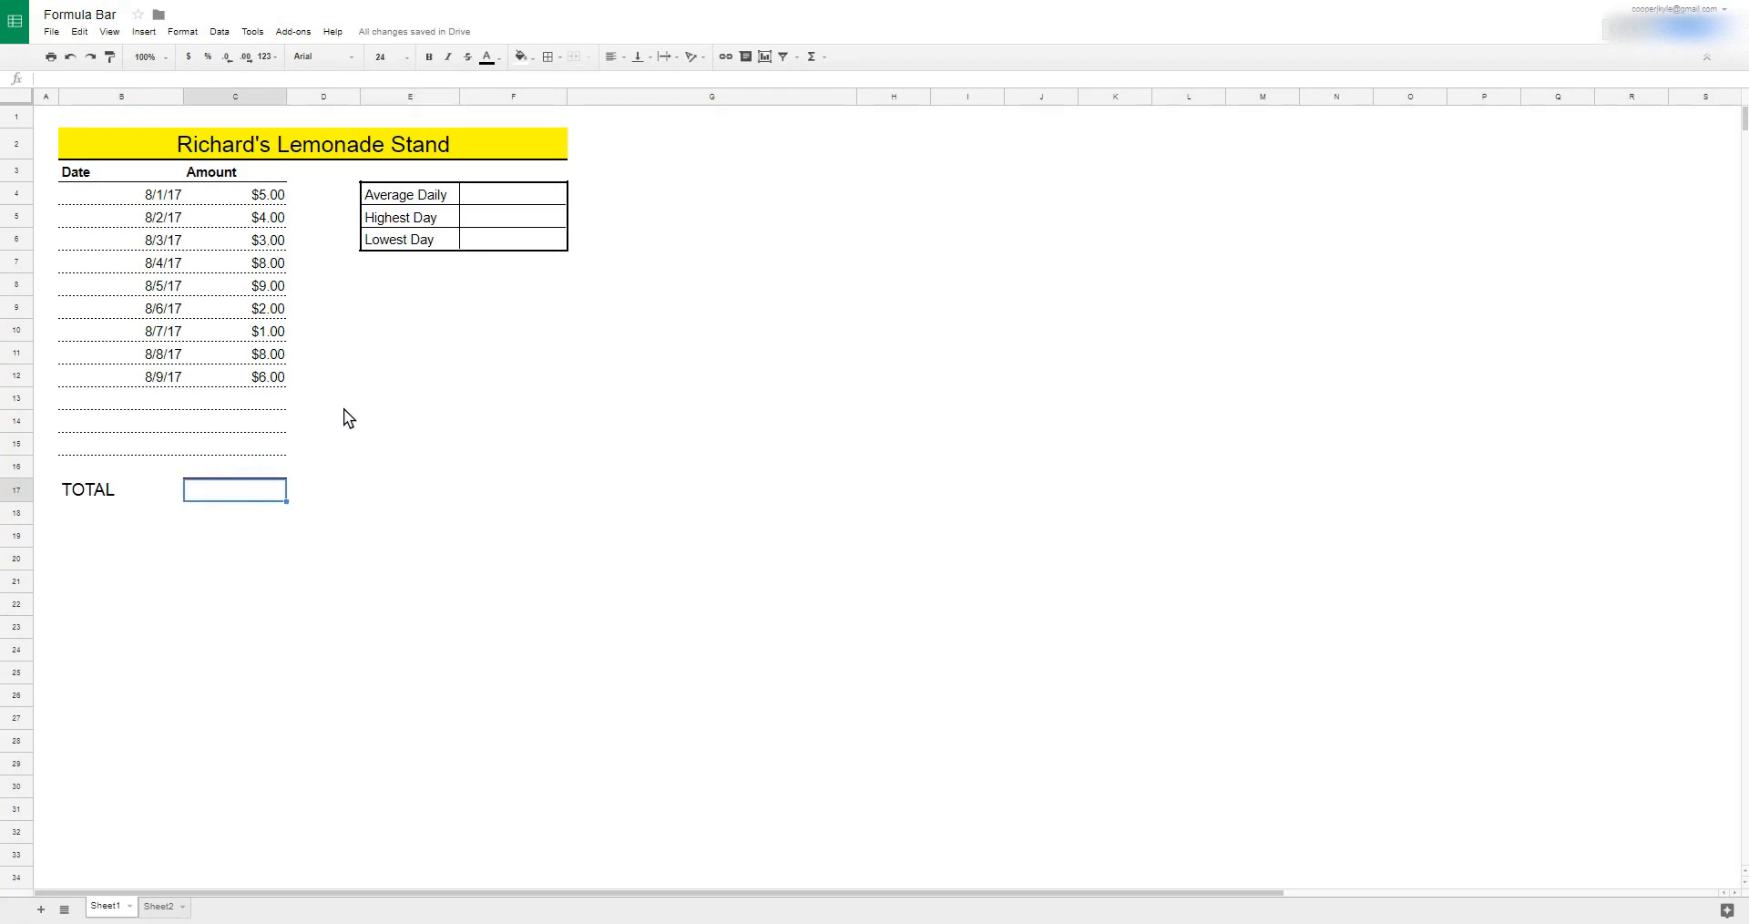
{"action": "type", "text": "=sum"}
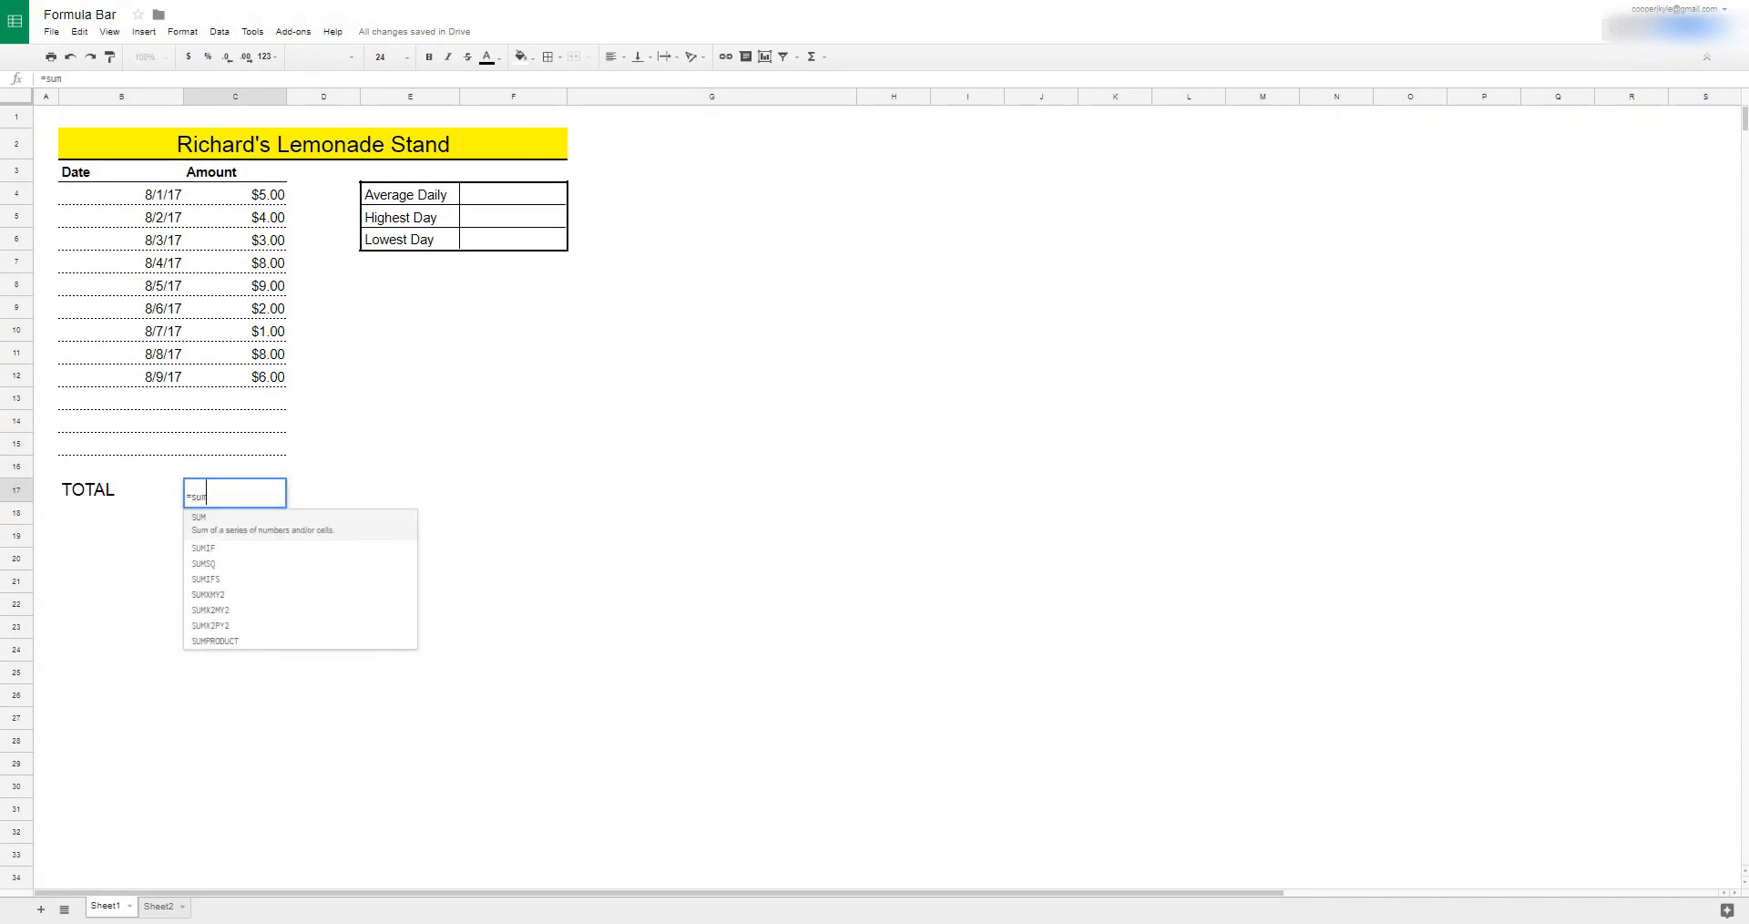
{"action": "type", "text": "n("}
{"action": "left_click_drag", "start_coordinate": [262, 193], "coordinate": [251, 446]}
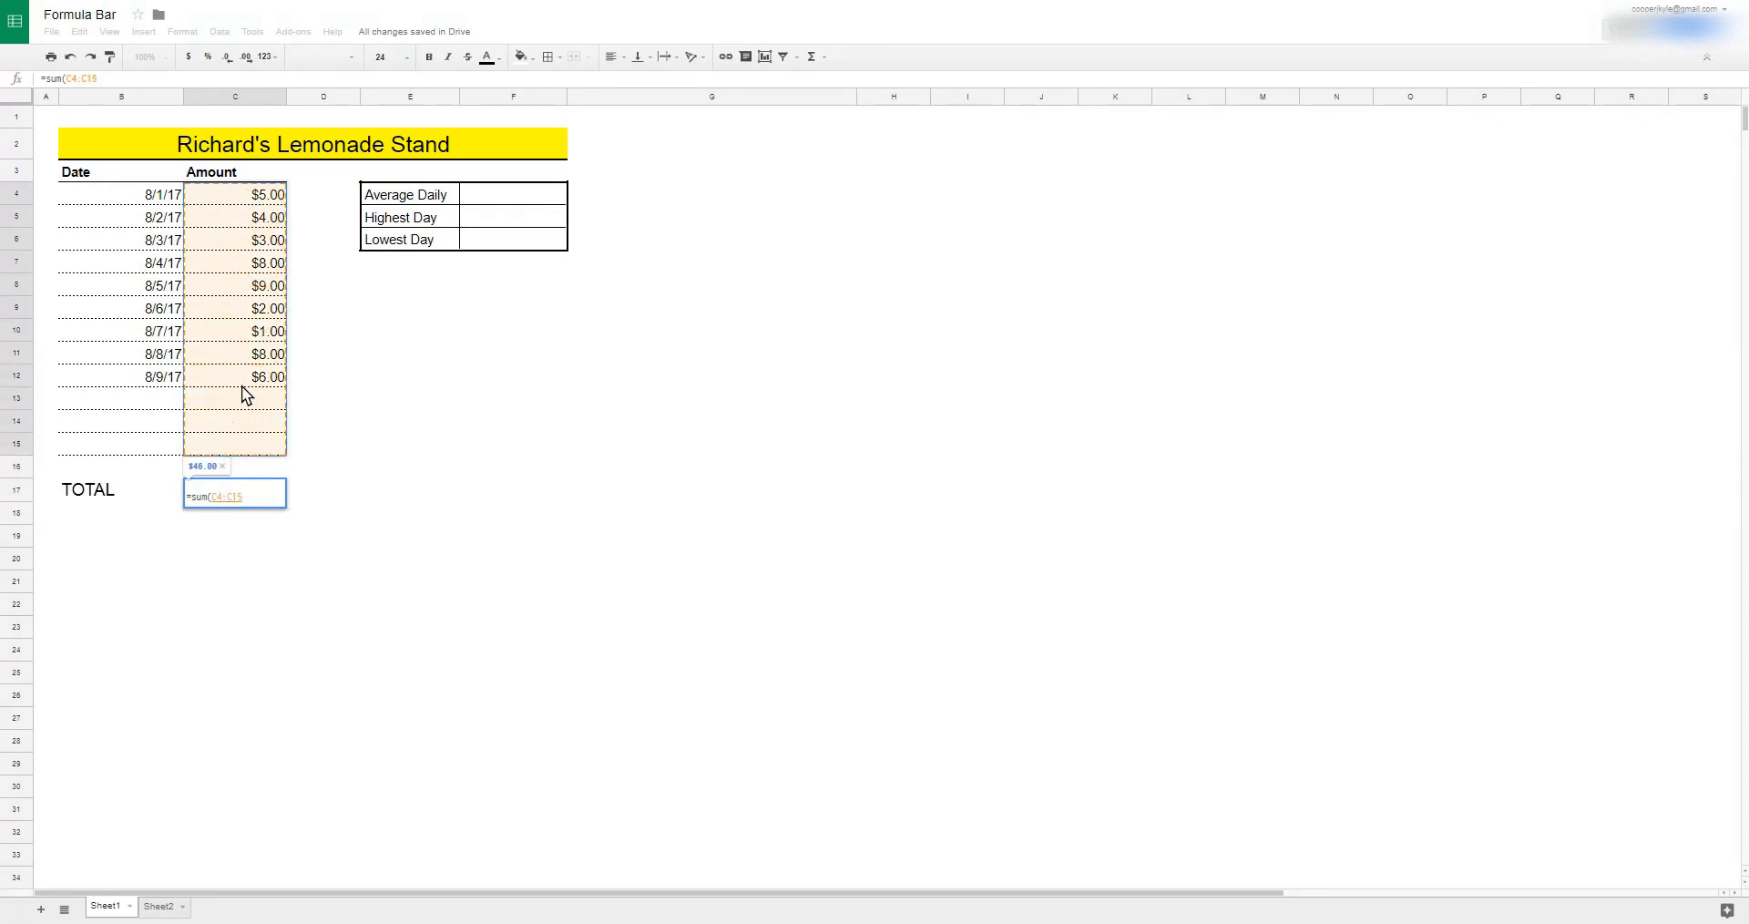
{"action": "type", "text": ")"}
{"action": "key", "text": "Return"}
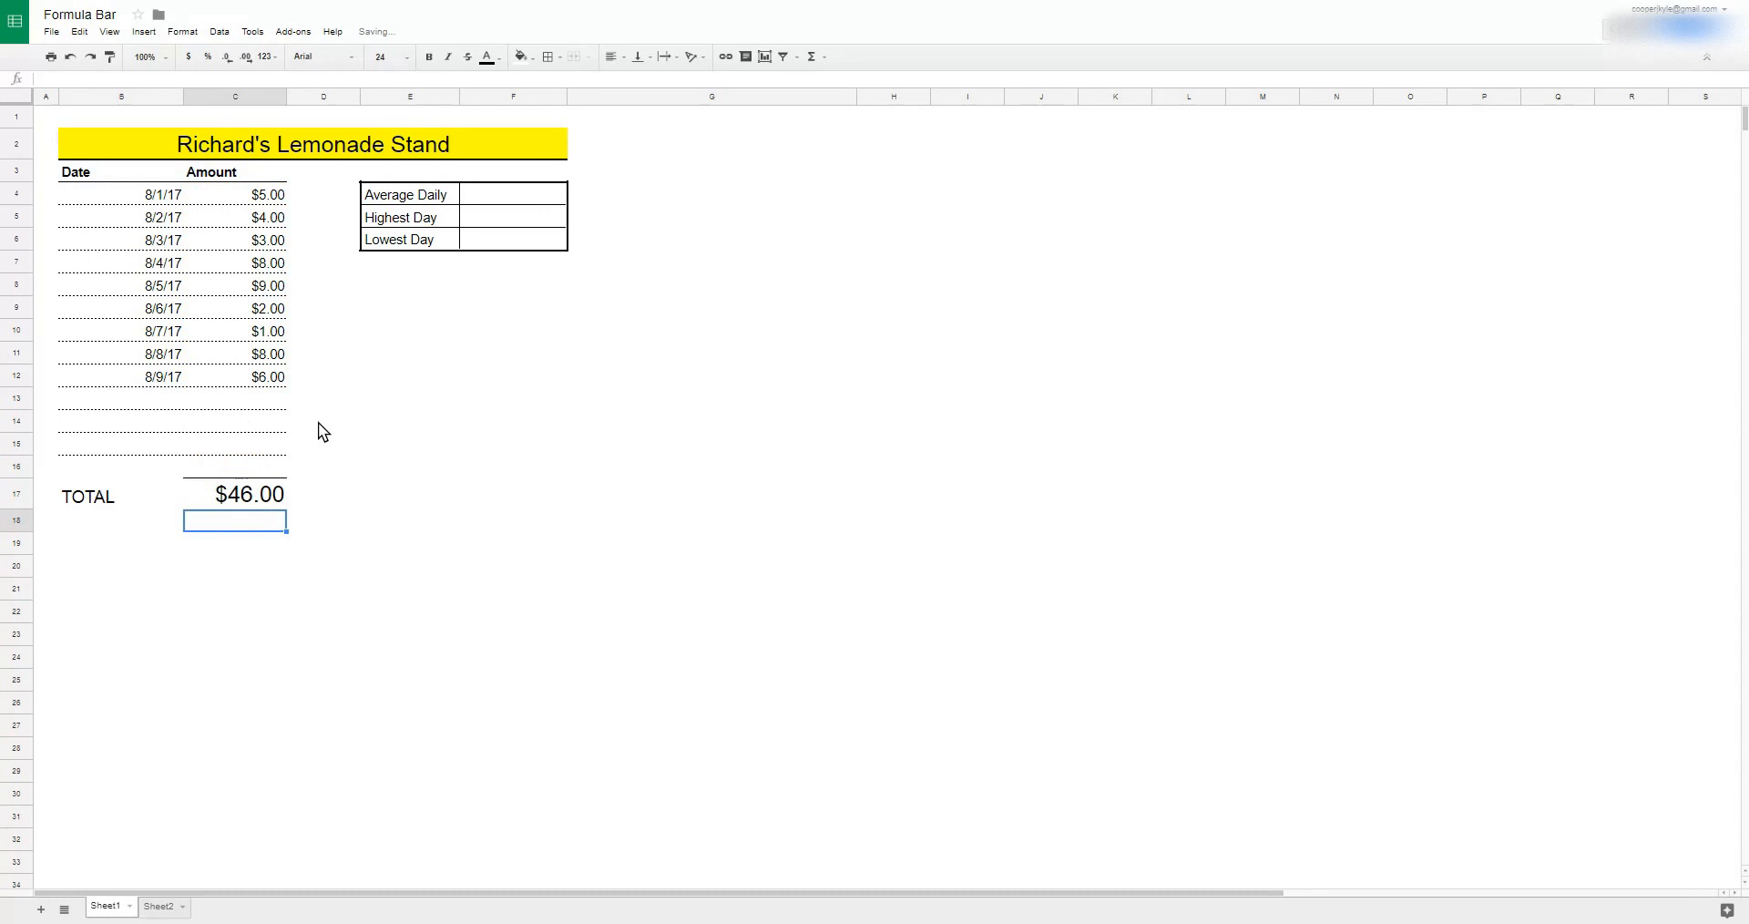
Step: Enter the date 8/10/17 in cell B13 of the Date column, correcting any mistyped day
{"action": "left_click", "coordinate": [153, 398]}
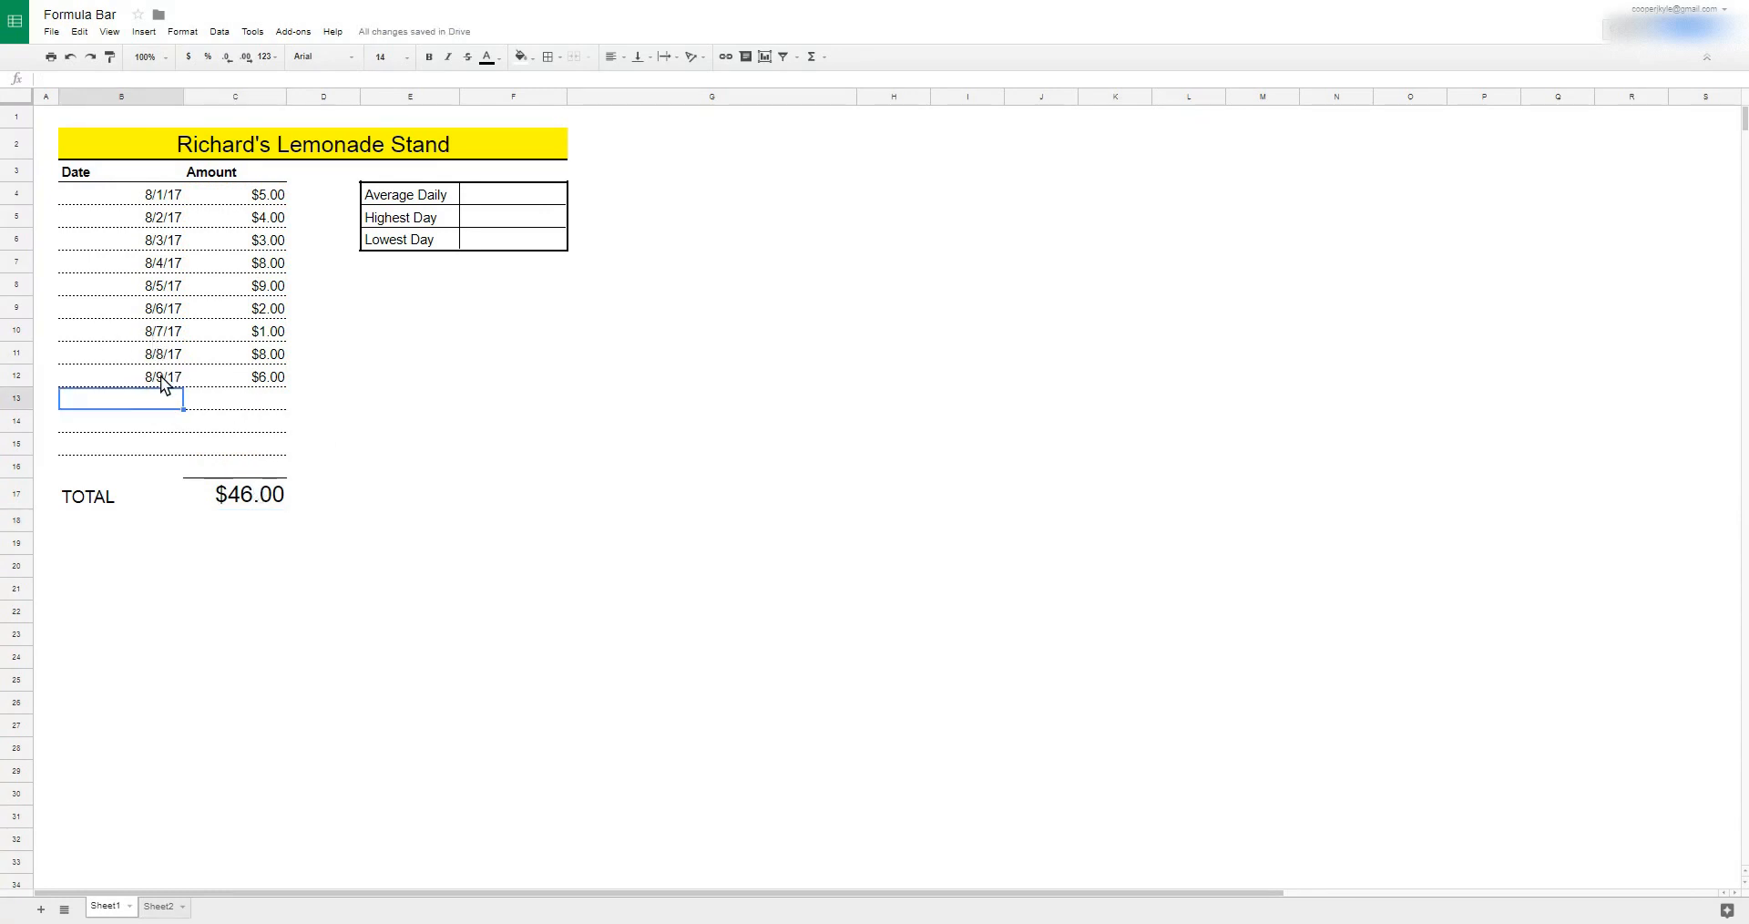
{"action": "type", "text": "8/1017"}
{"action": "key", "text": "Return"}
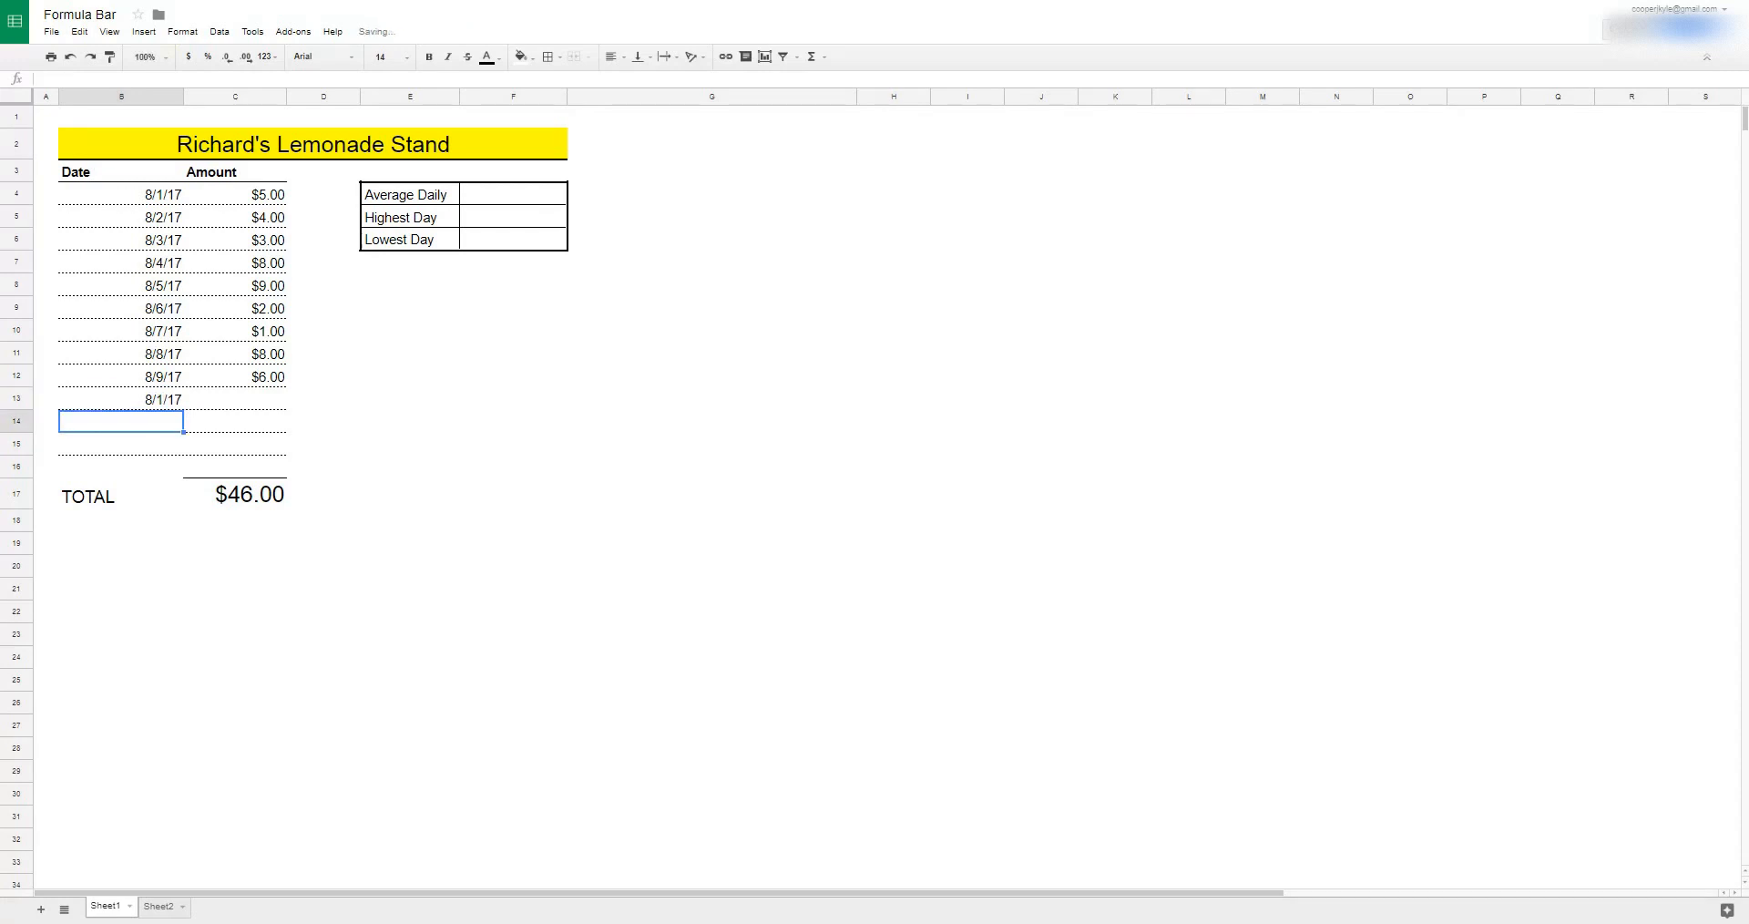
{"action": "left_click", "coordinate": [156, 398]}
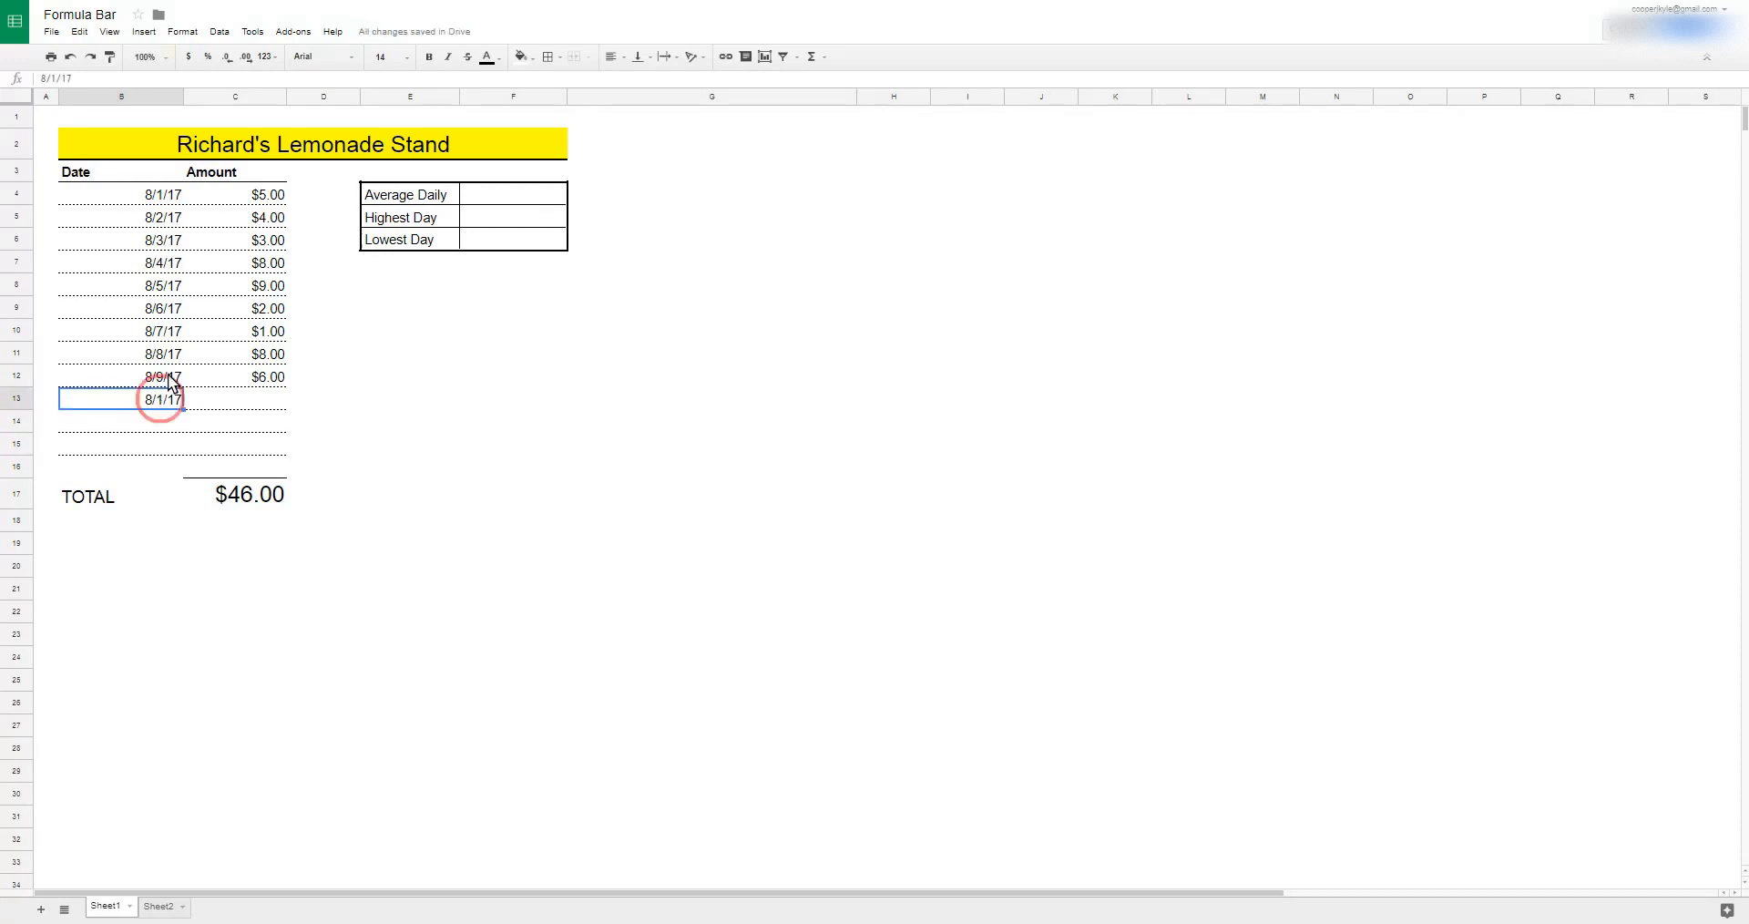
{"action": "left_click", "coordinate": [57, 79]}
{"action": "type", "text": "0"}
{"action": "key", "text": "Return"}
Step: Enter the dates 8/11/17, 8/12/17 and 8/13/17 in cells B14, B15 and B16
{"action": "type", "text": "8/"}
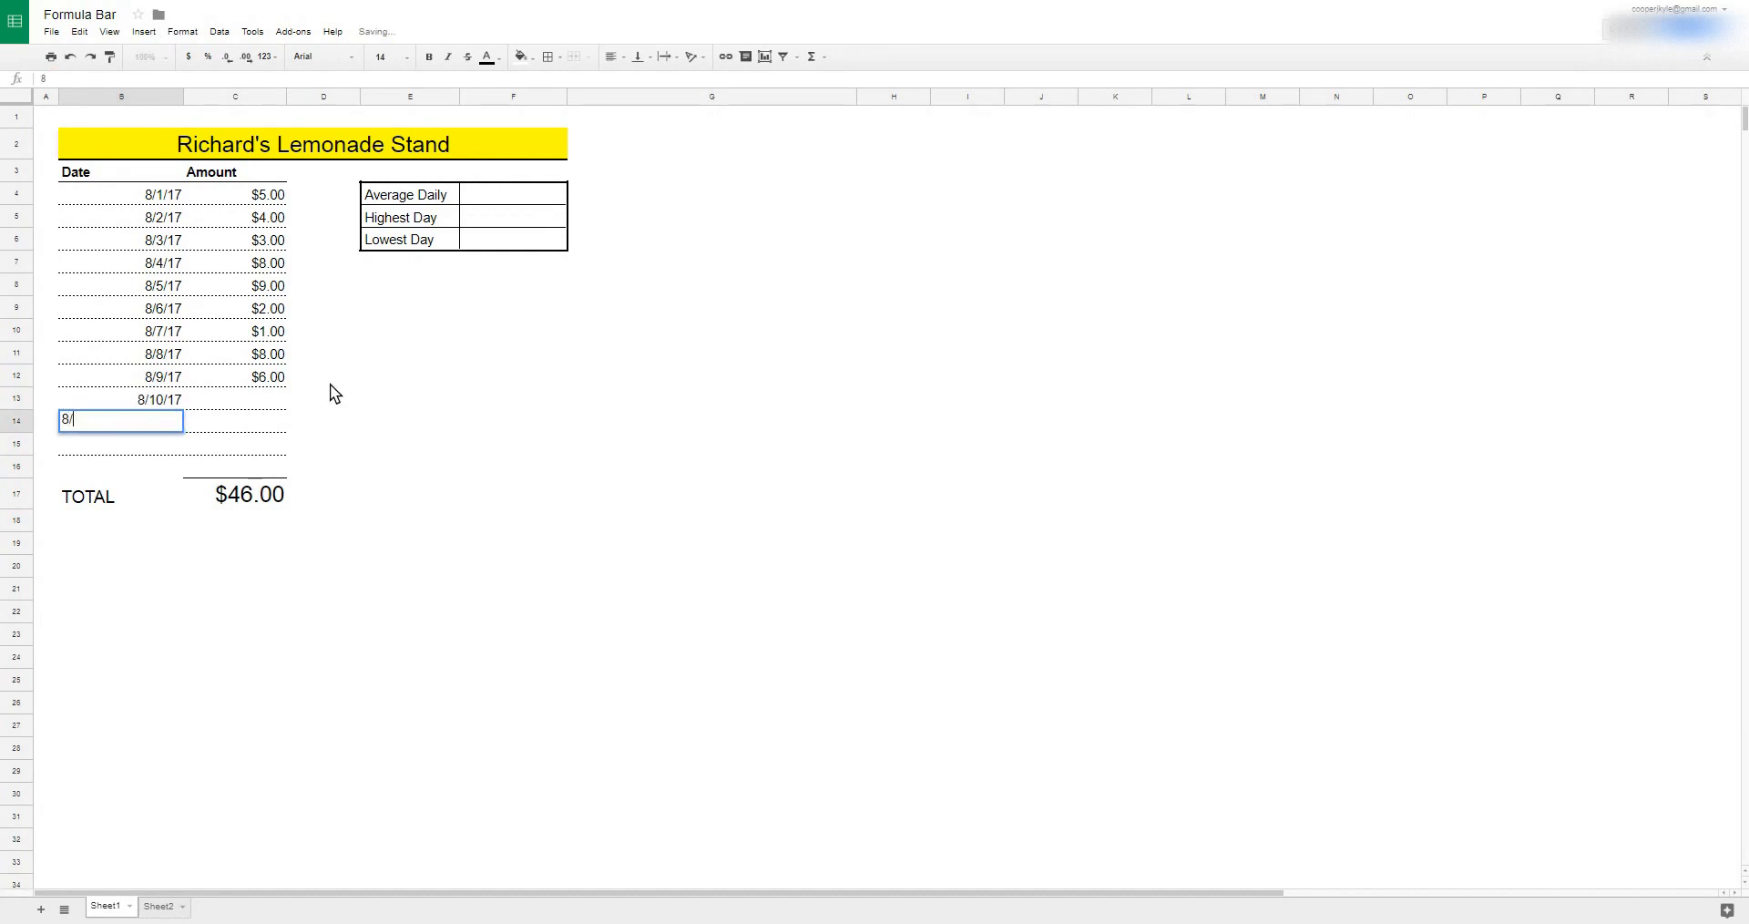
{"action": "type", "text": "11/2017"}
{"action": "key", "text": "Return"}
{"action": "type", "text": "8/"}
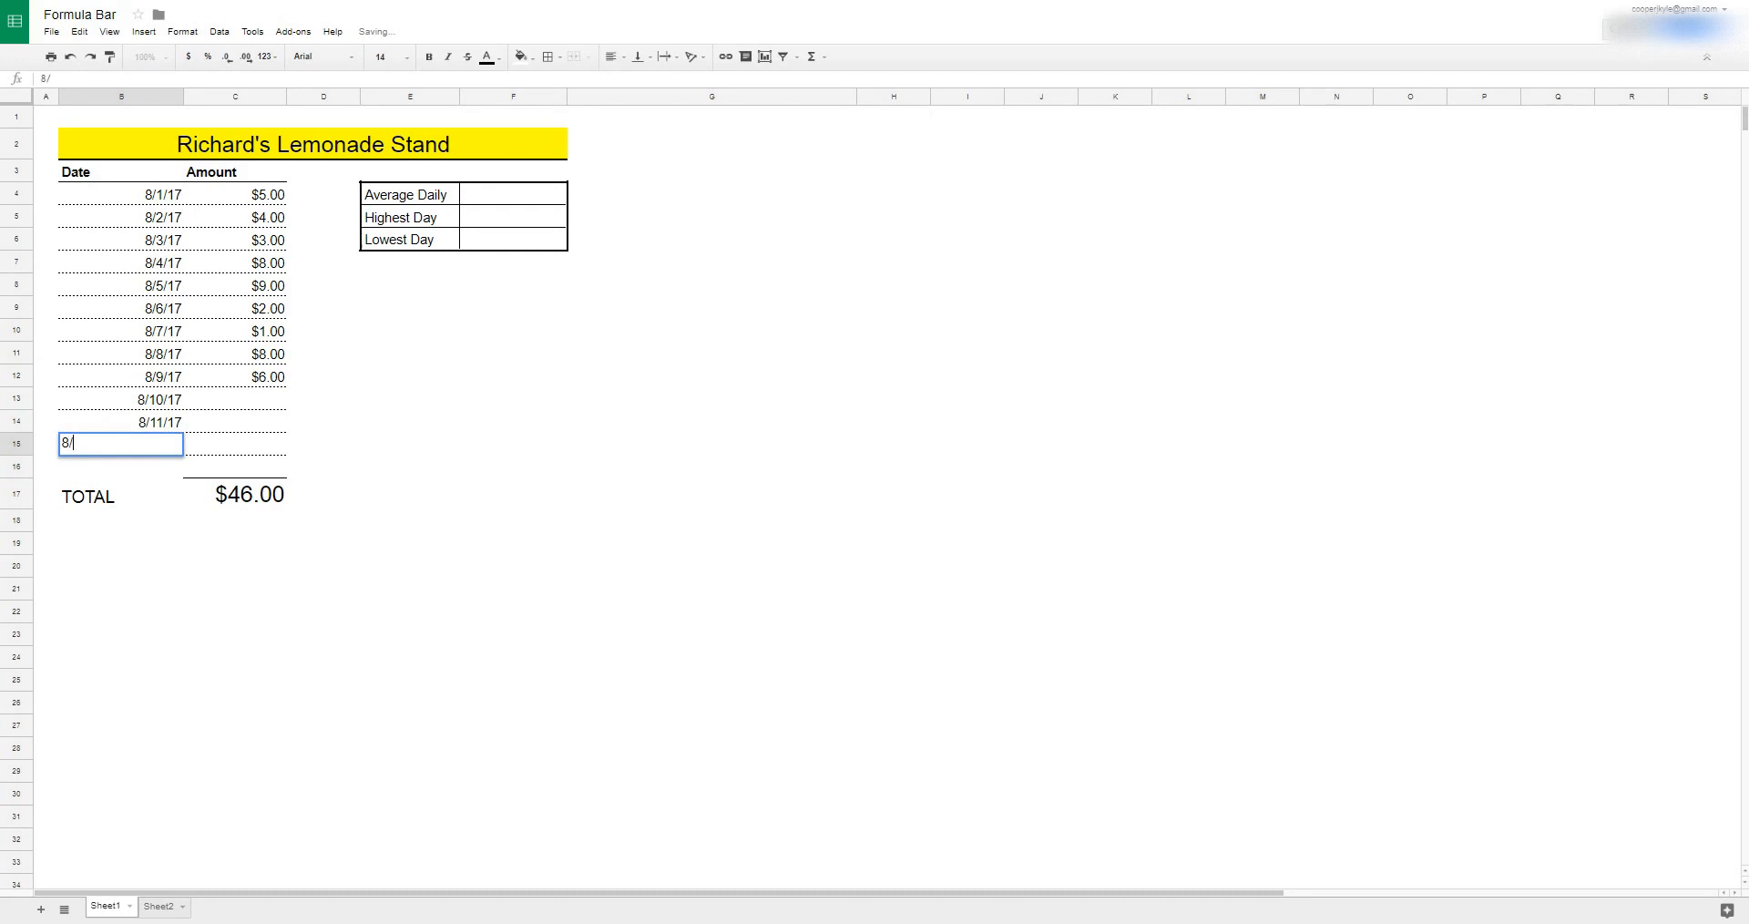
{"action": "type", "text": "12/17"}
{"action": "key", "text": "Return"}
{"action": "type", "text": "8/13/"}
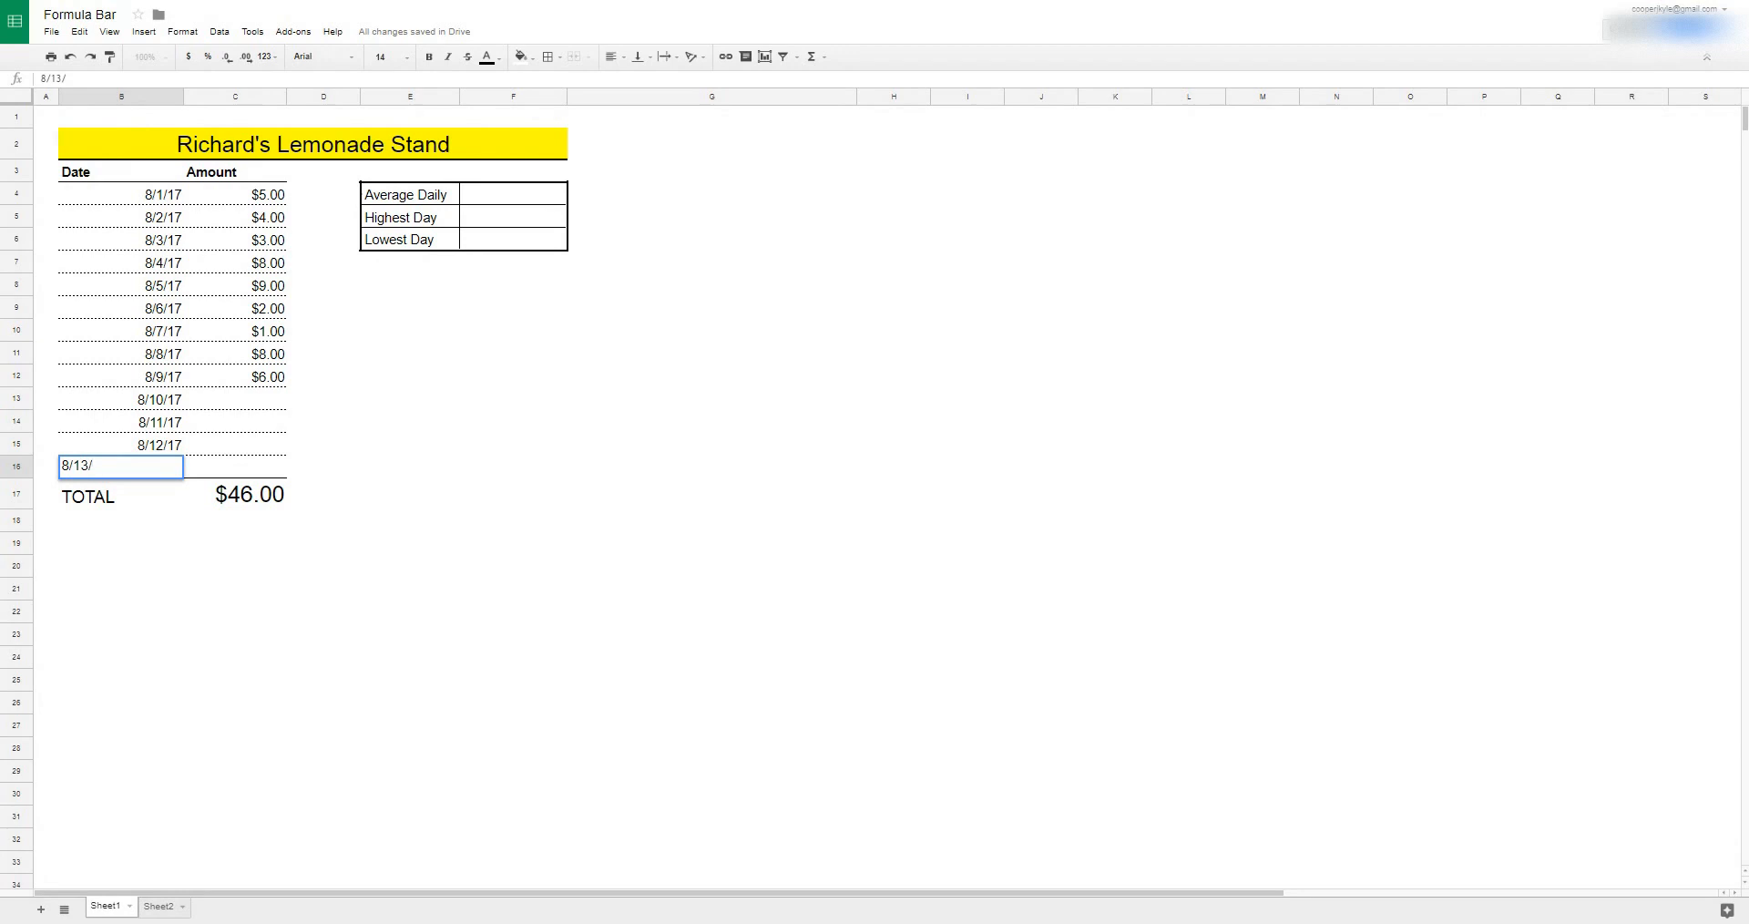
{"action": "type", "text": "17"}
{"action": "key", "text": "Return"}
Step: Enter the amounts 7, 8, 2 and 6 in cells C13 to C16 of the Amount column
{"action": "left_click", "coordinate": [273, 398]}
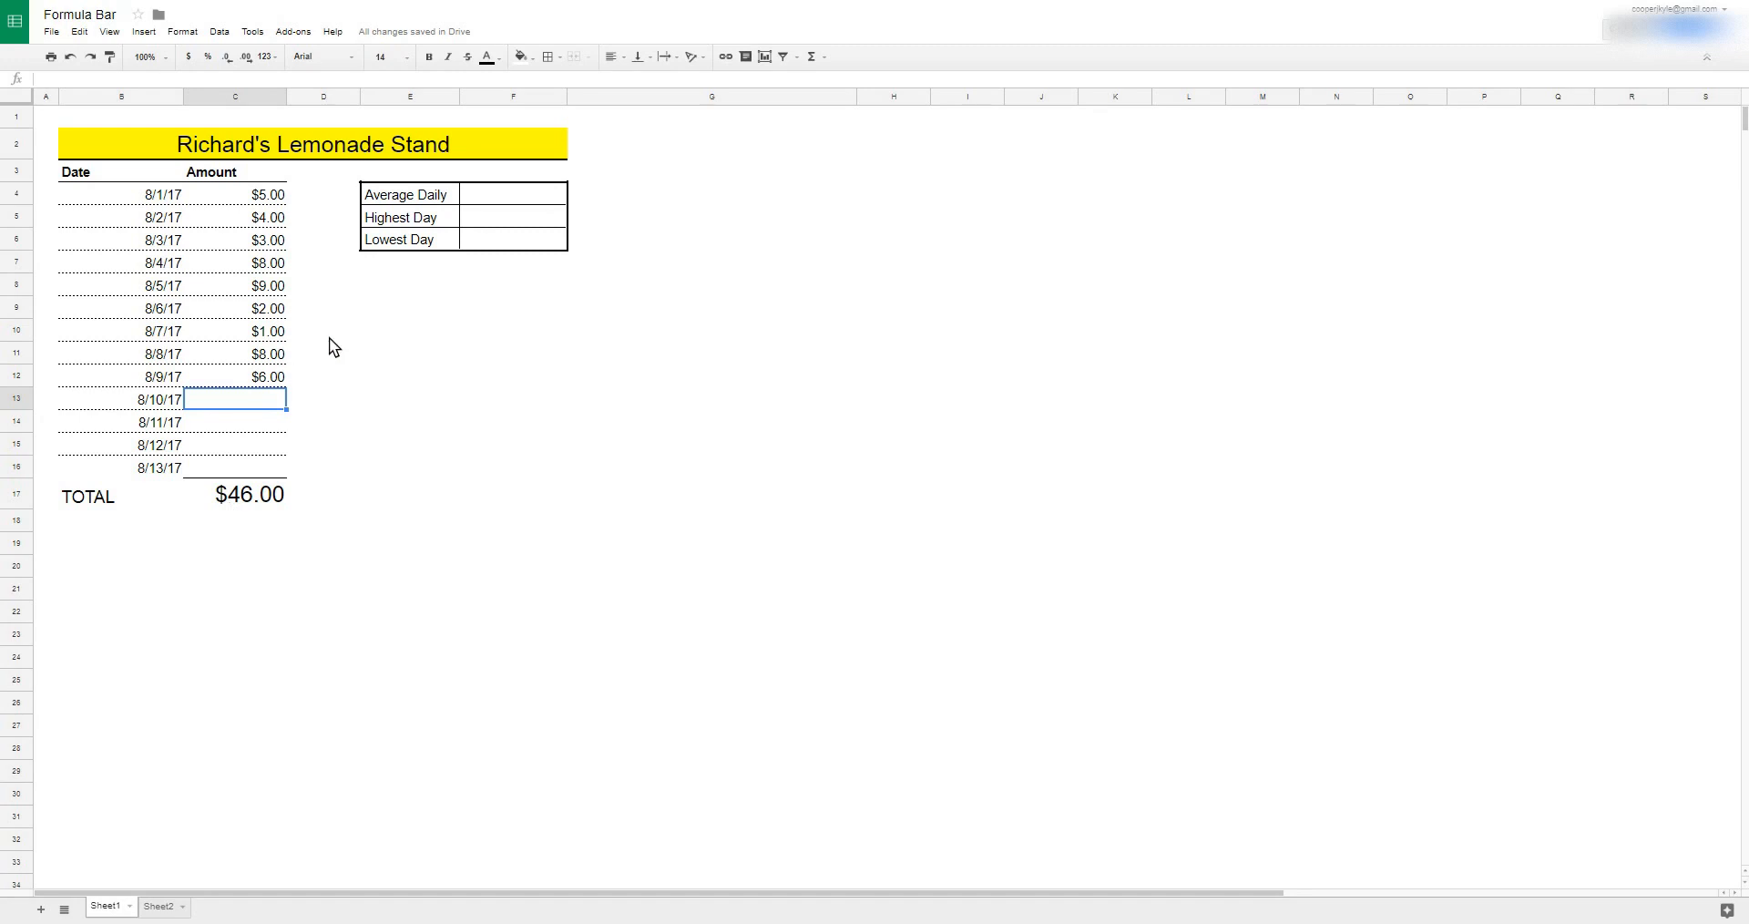
{"action": "type", "text": "7"}
{"action": "key", "text": "Return"}
{"action": "type", "text": "8"}
{"action": "key", "text": "Return"}
{"action": "type", "text": "2"}
{"action": "key", "text": "Return"}
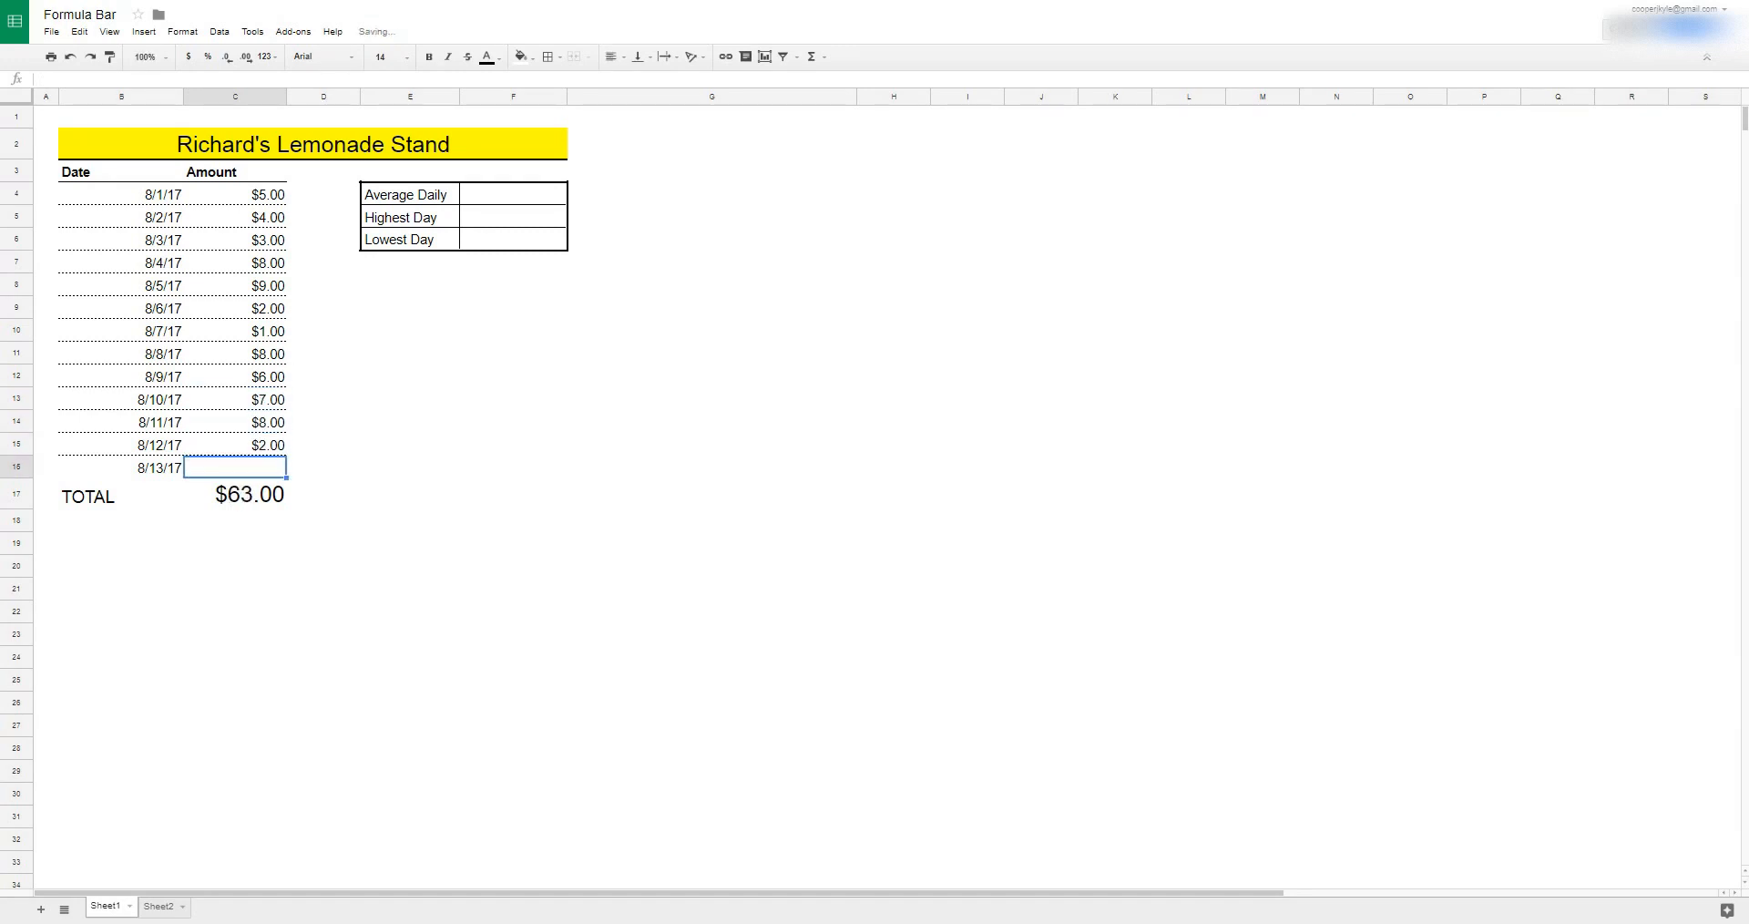
{"action": "type", "text": "6"}
{"action": "key", "text": "Return"}
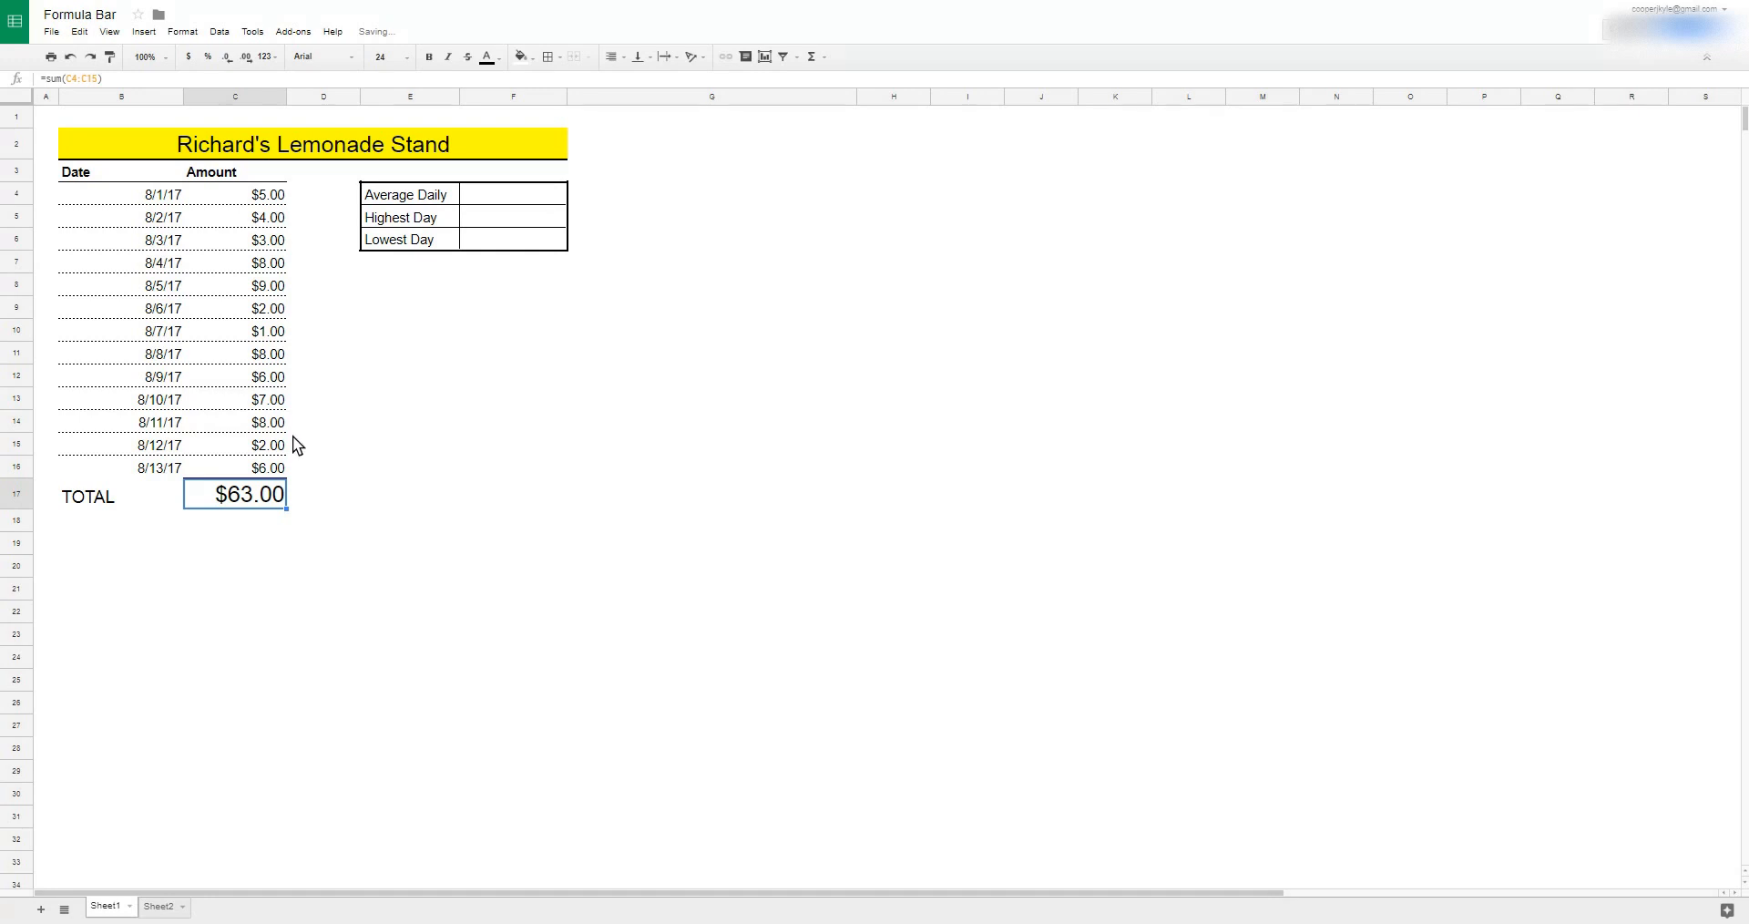
Step: Extend the SUM formula in the TOTAL cell C17 so that its range covers C4:C16
{"action": "left_click", "coordinate": [94, 82]}
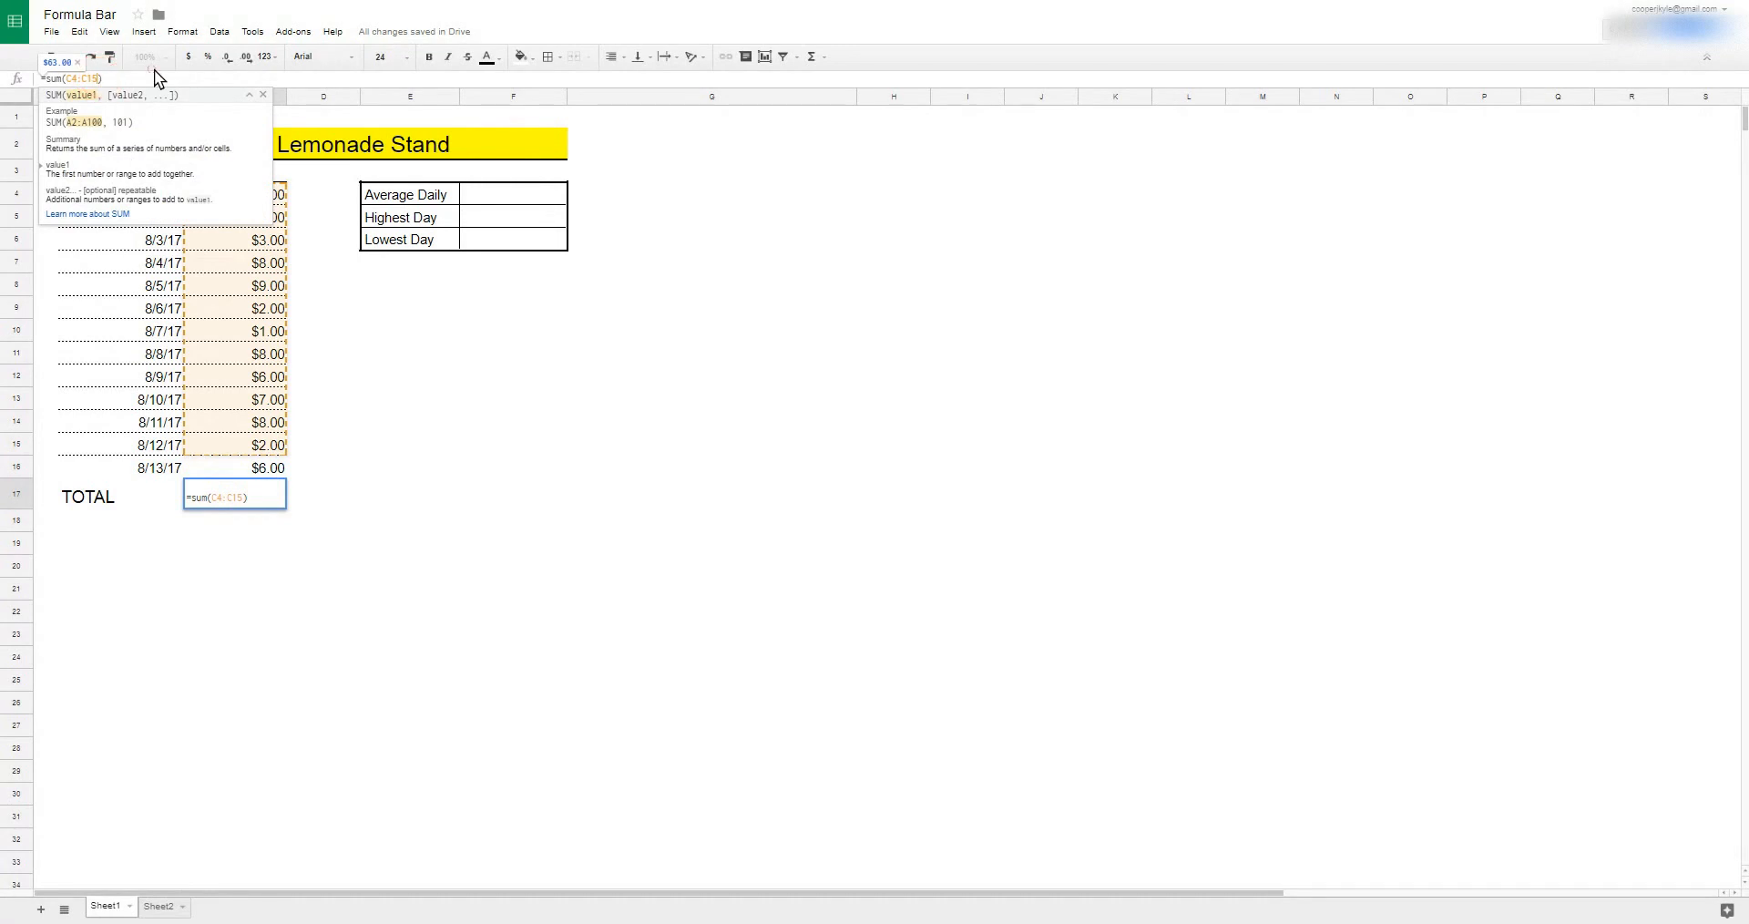
{"action": "key", "text": "BackSpace"}
{"action": "type", "text": "6"}
{"action": "key", "text": "Return"}
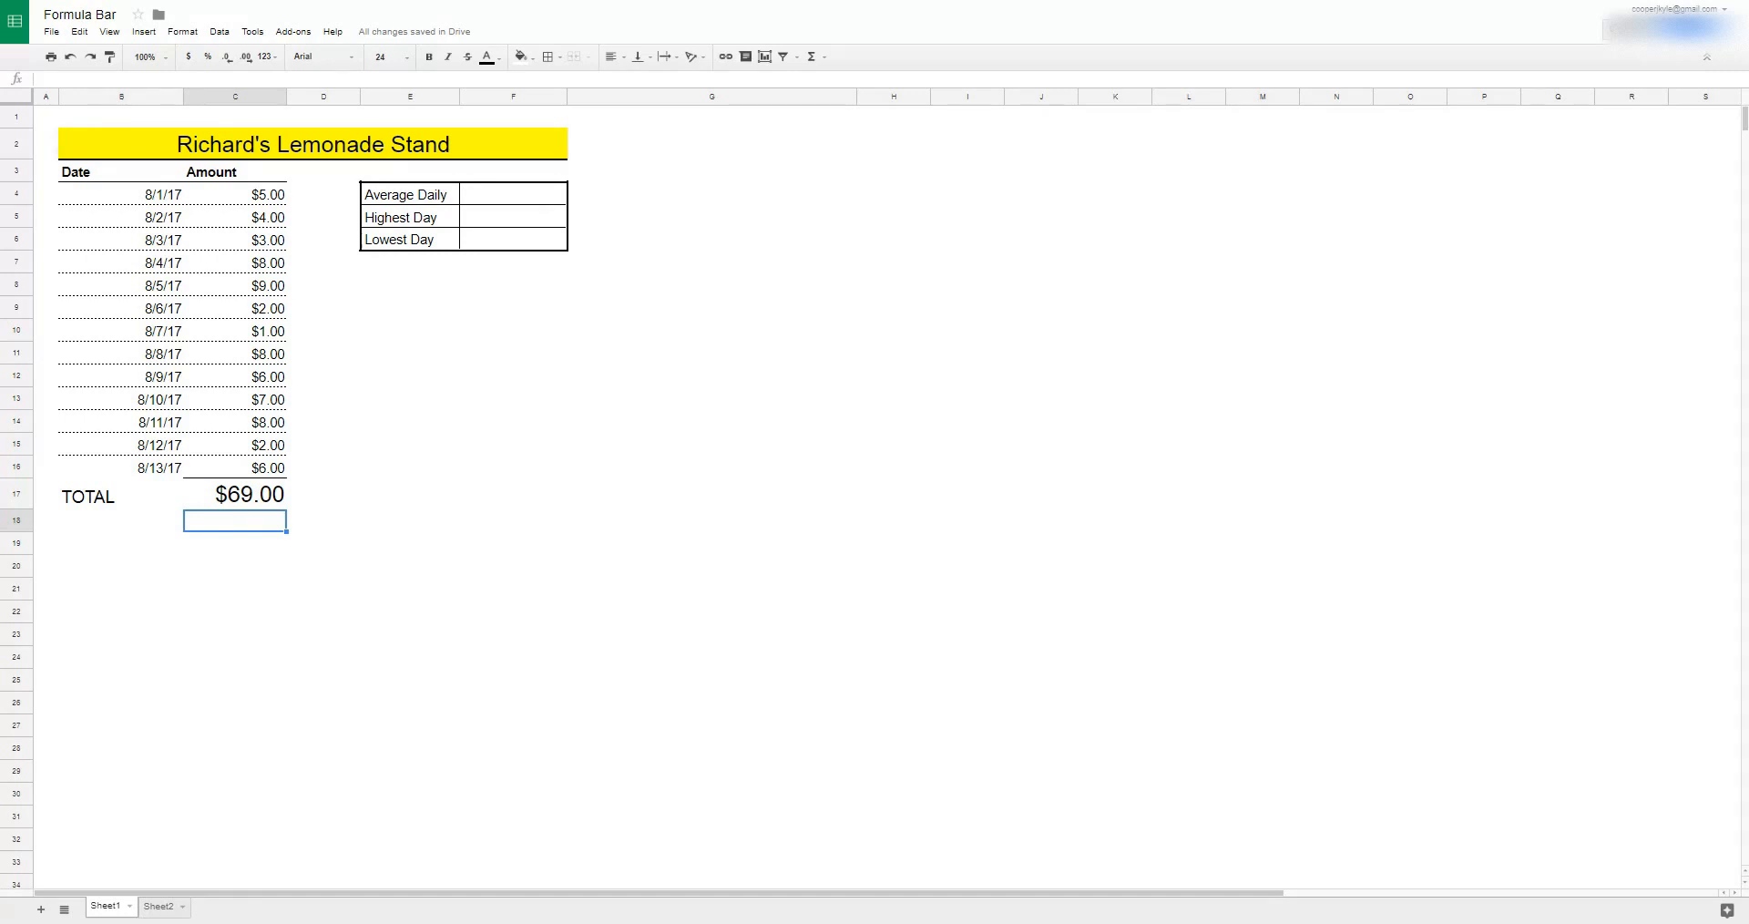
Step: Enter an AVERAGE formula over C4:C16 in cell F4, next to the Average Daily label
{"action": "left_click", "coordinate": [511, 194]}
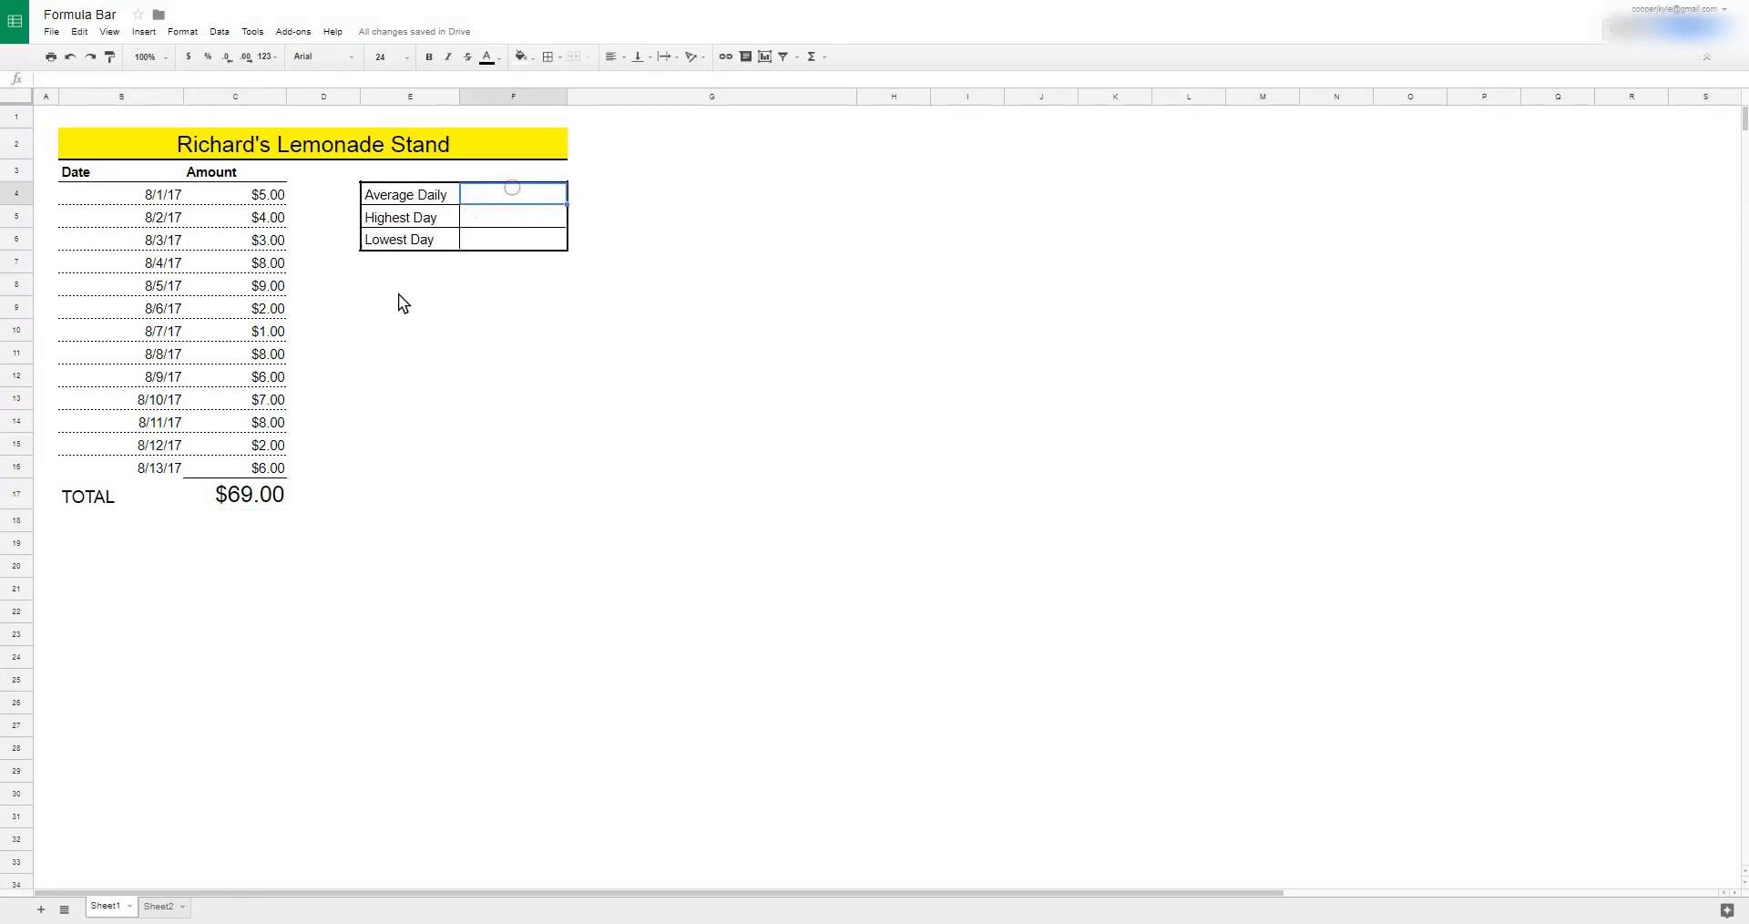
{"action": "type", "text": "=ave"}
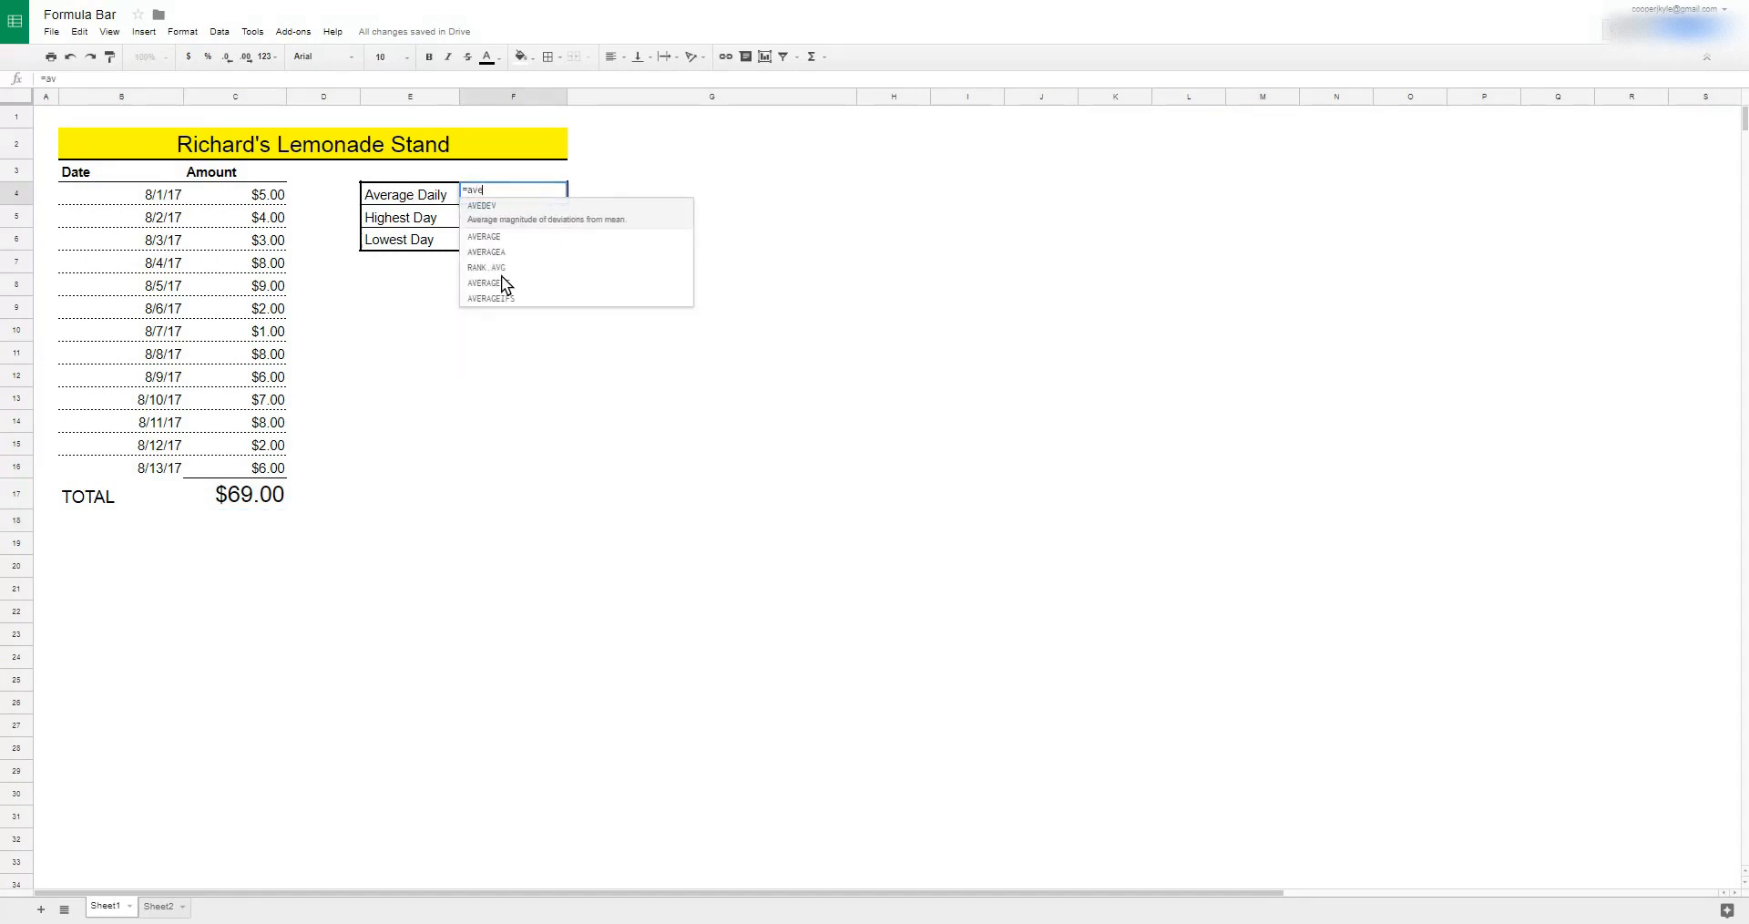
{"action": "type", "text": "rage("}
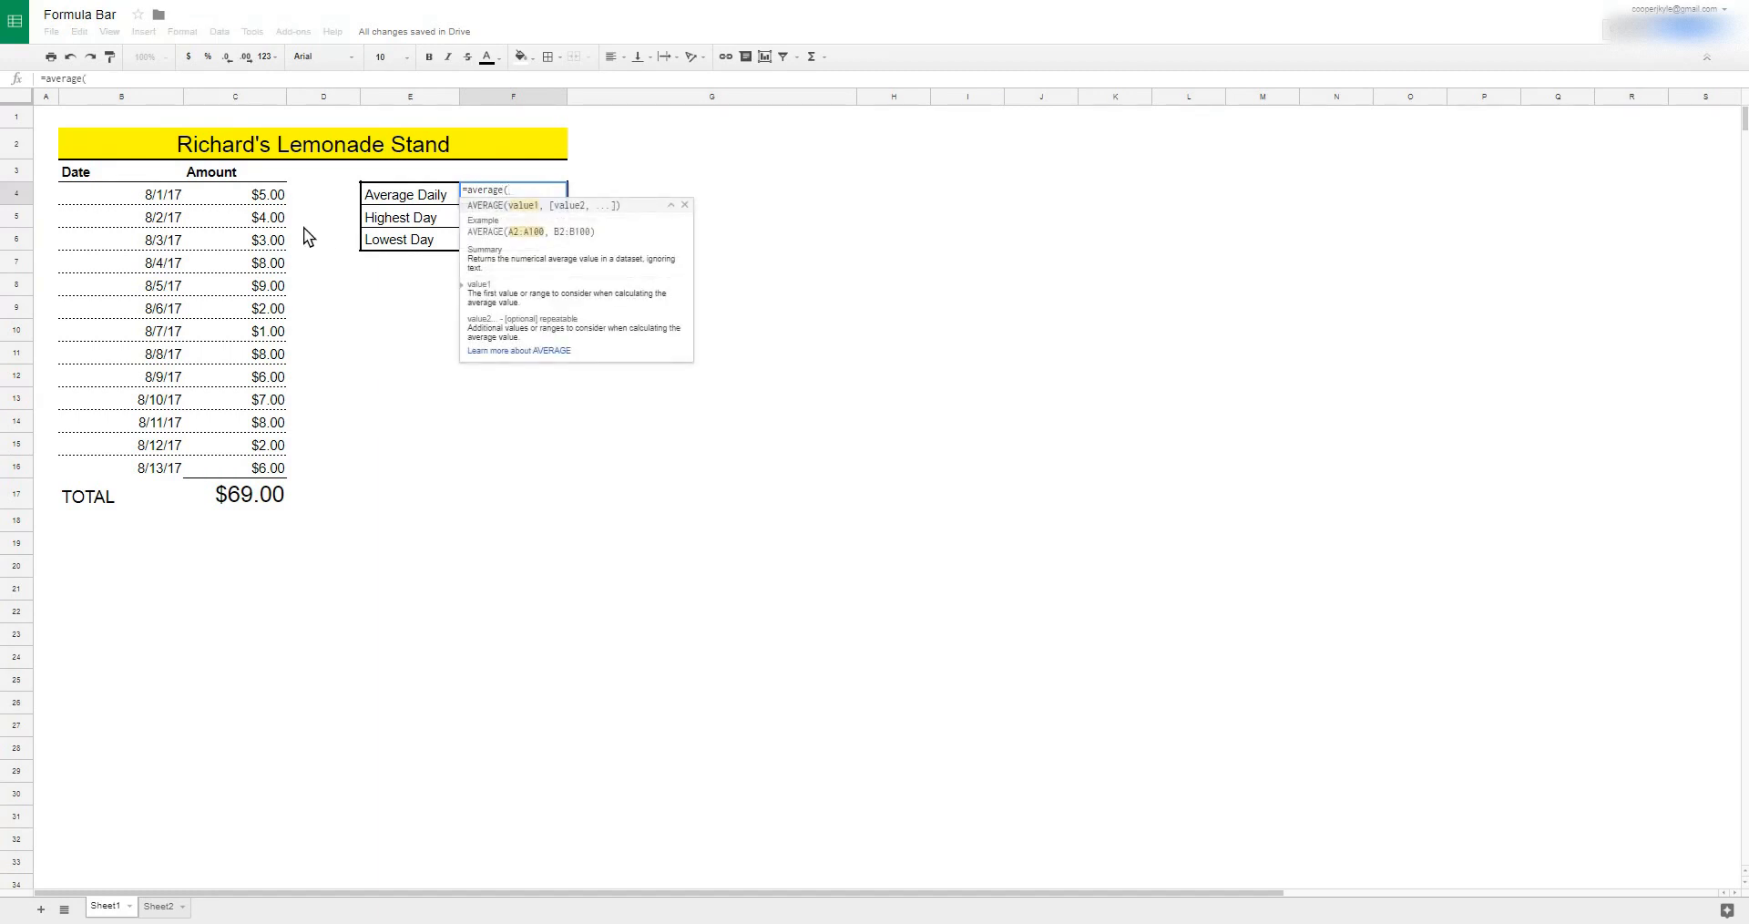
{"action": "left_click_drag", "start_coordinate": [268, 196], "coordinate": [265, 466]}
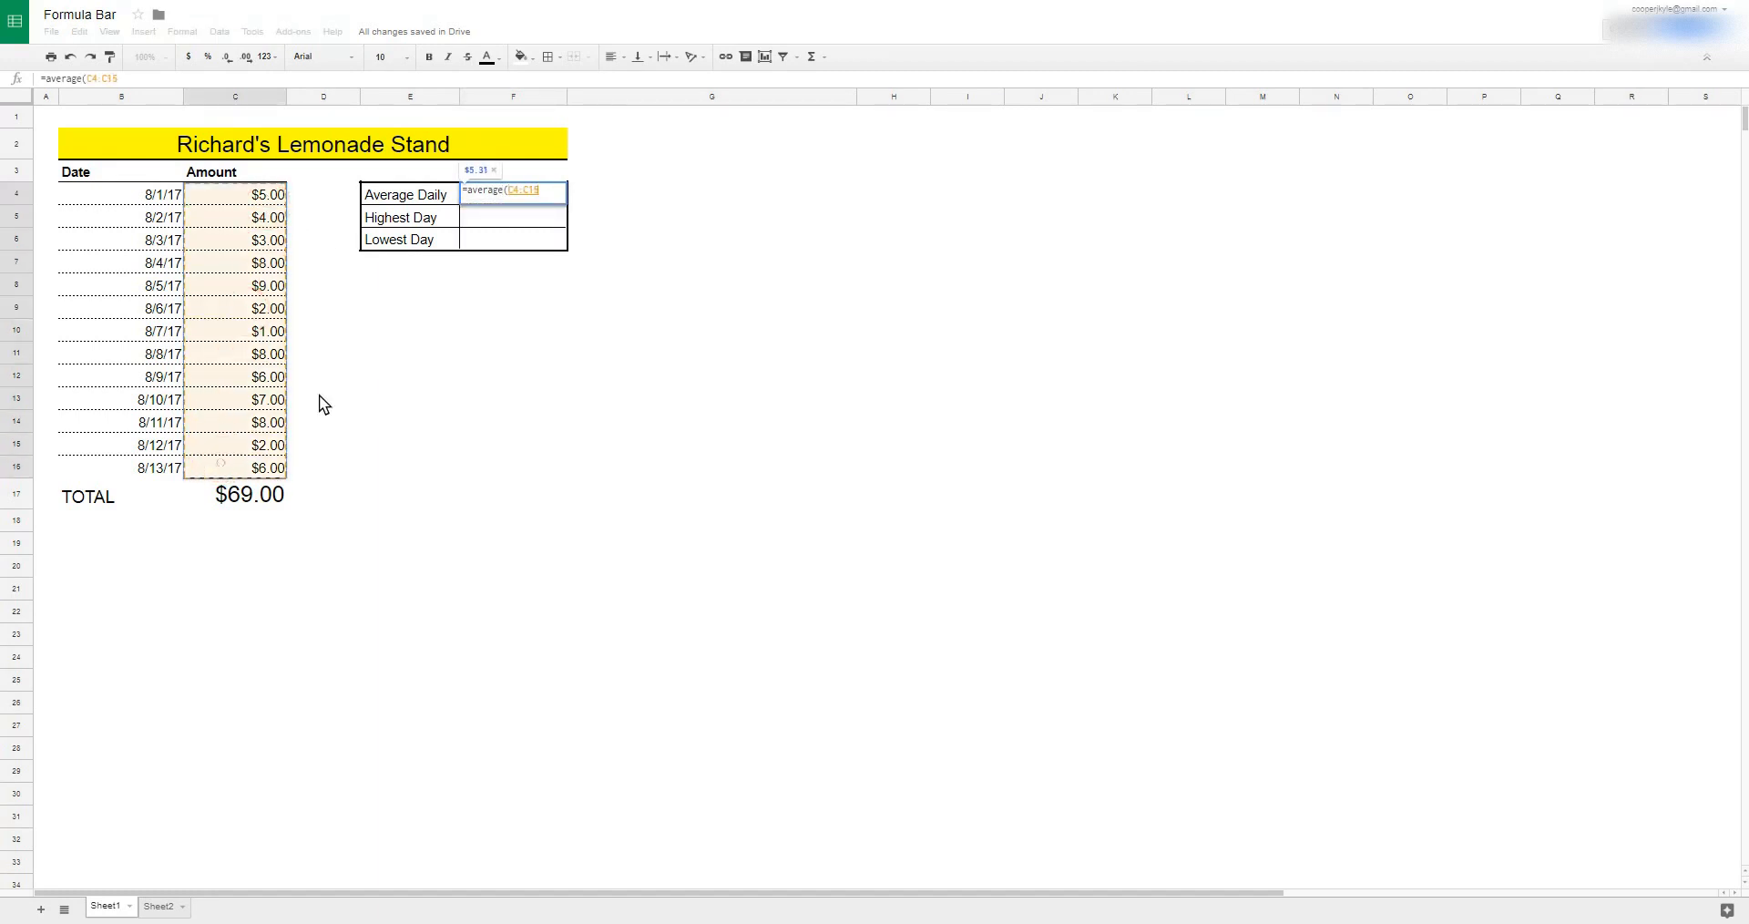
{"action": "key", "text": "Return"}
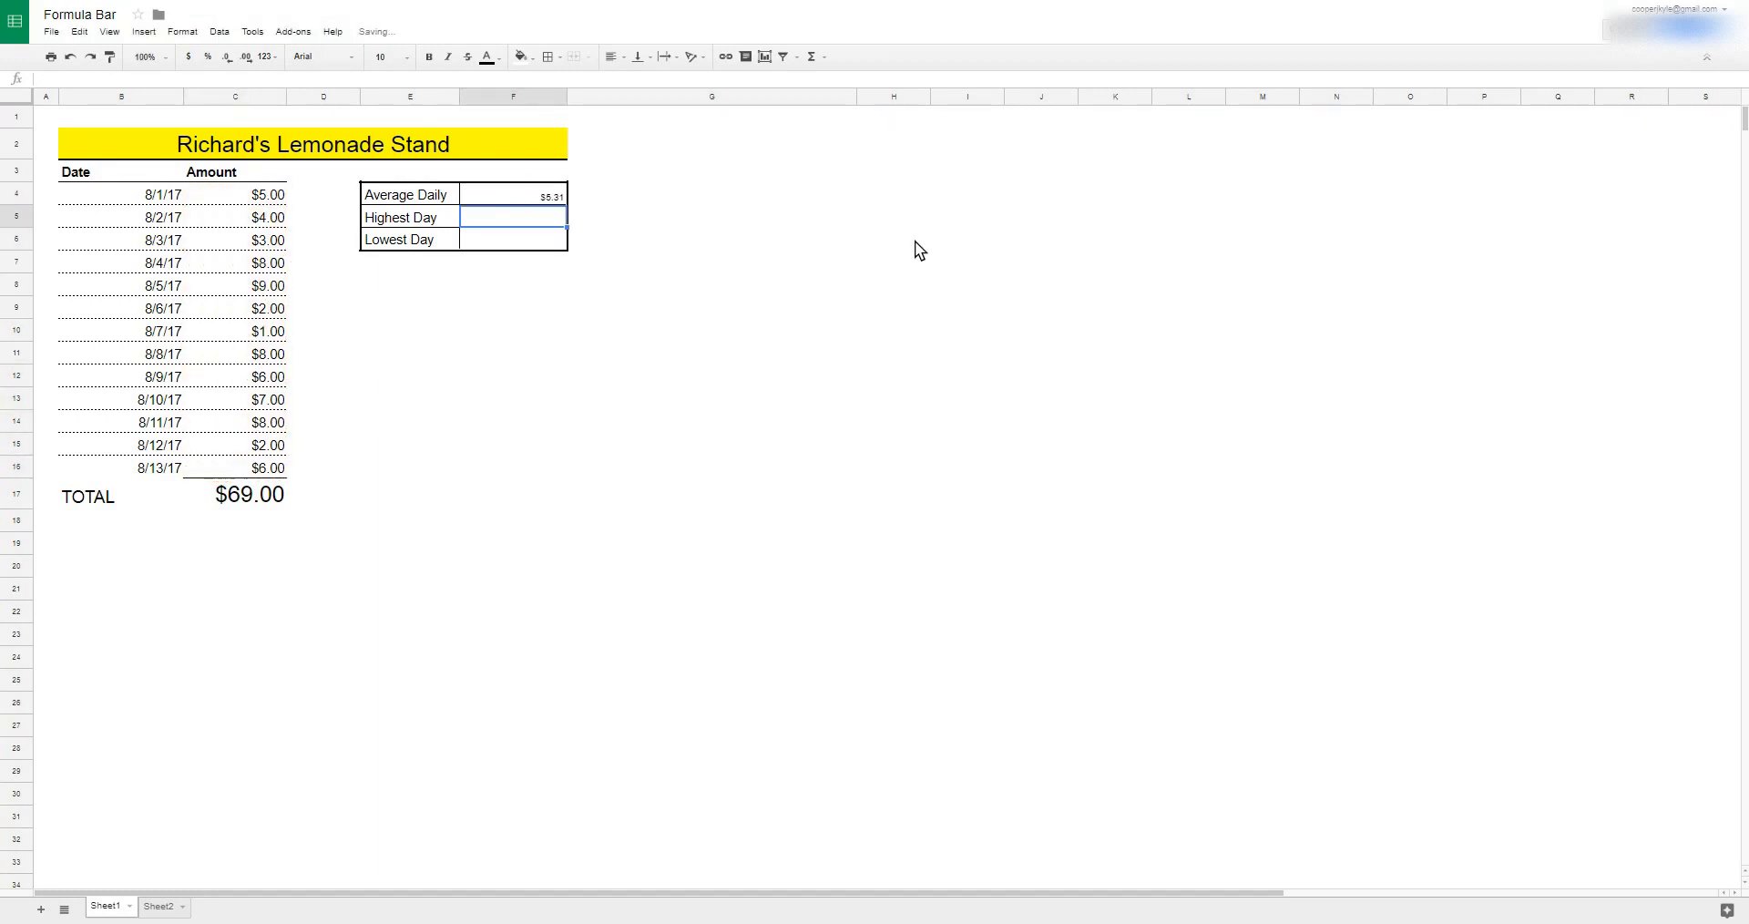
Step: Try font sizes 12 and 18 on the summary cells F4:F6, and settle on size 14
{"action": "left_click", "coordinate": [540, 191]}
{"action": "left_click_drag", "start_coordinate": [540, 194], "coordinate": [543, 239]}
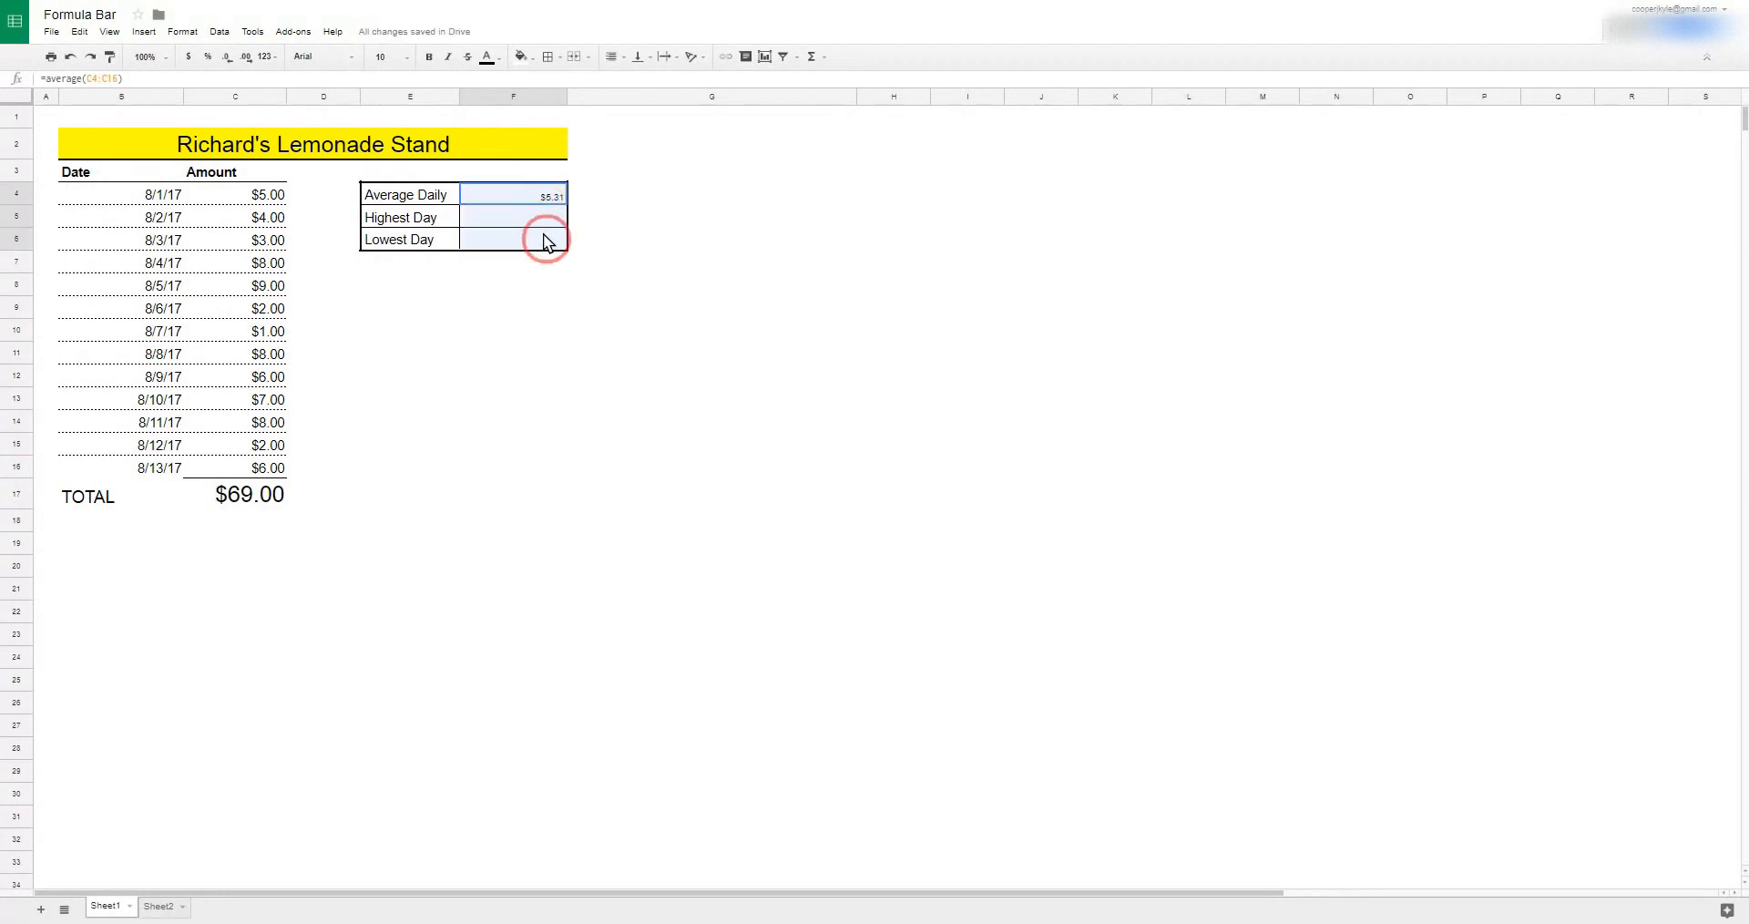
{"action": "left_click", "coordinate": [411, 57]}
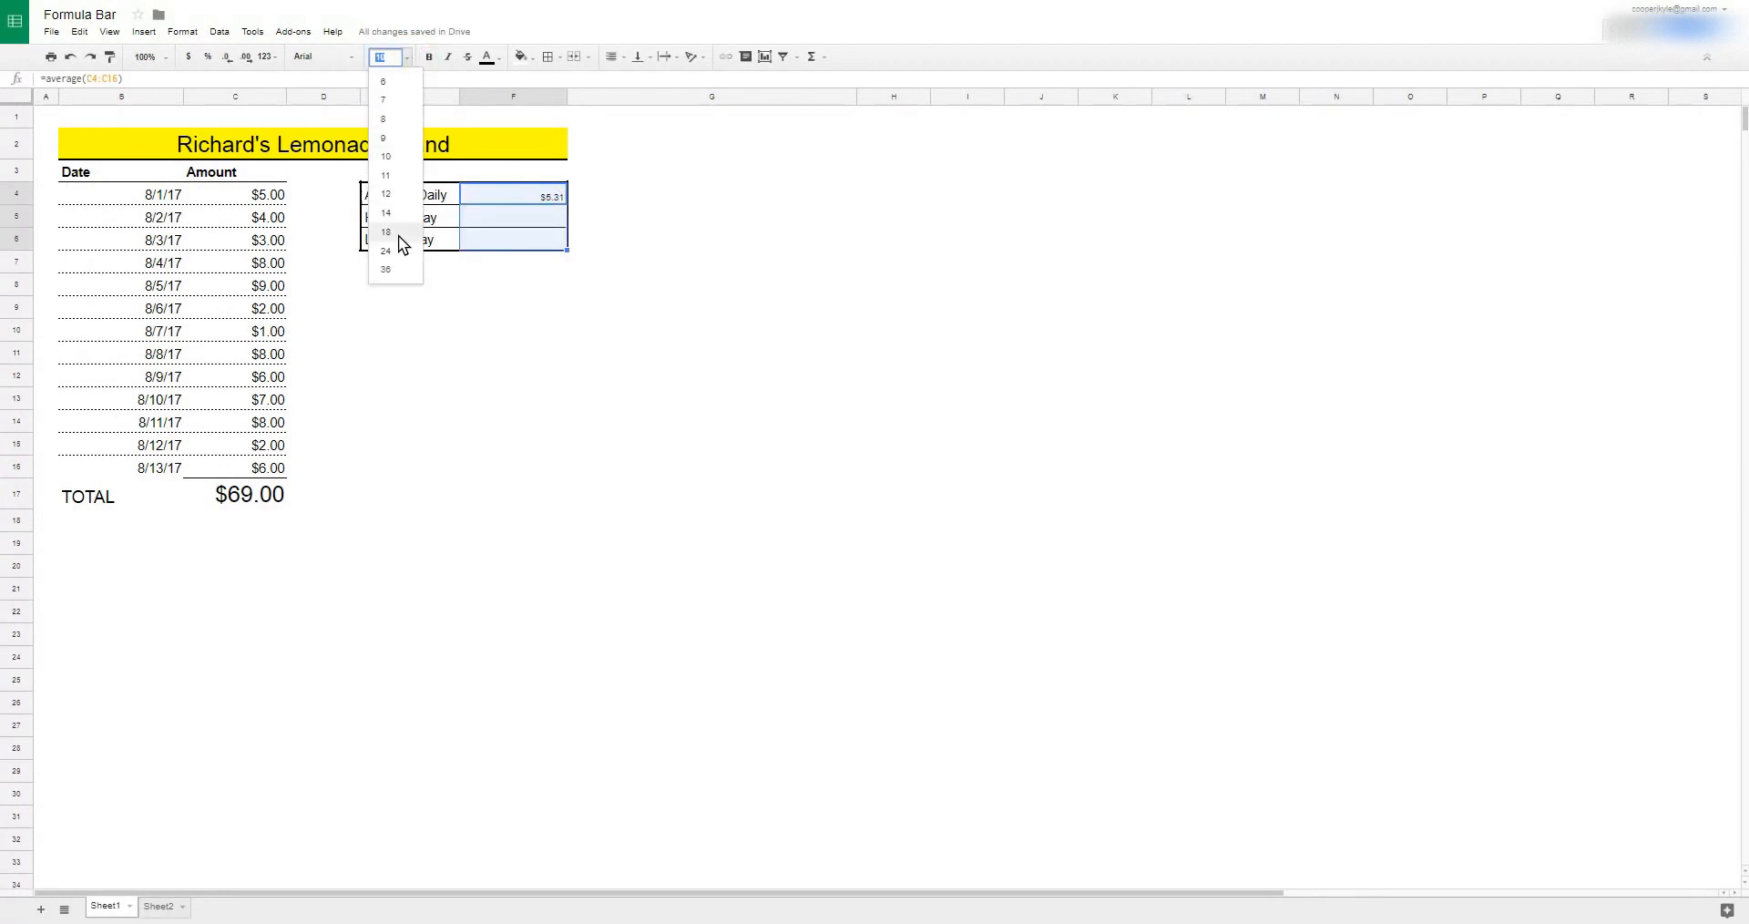
{"action": "left_click", "coordinate": [398, 194]}
{"action": "left_click", "coordinate": [406, 57]}
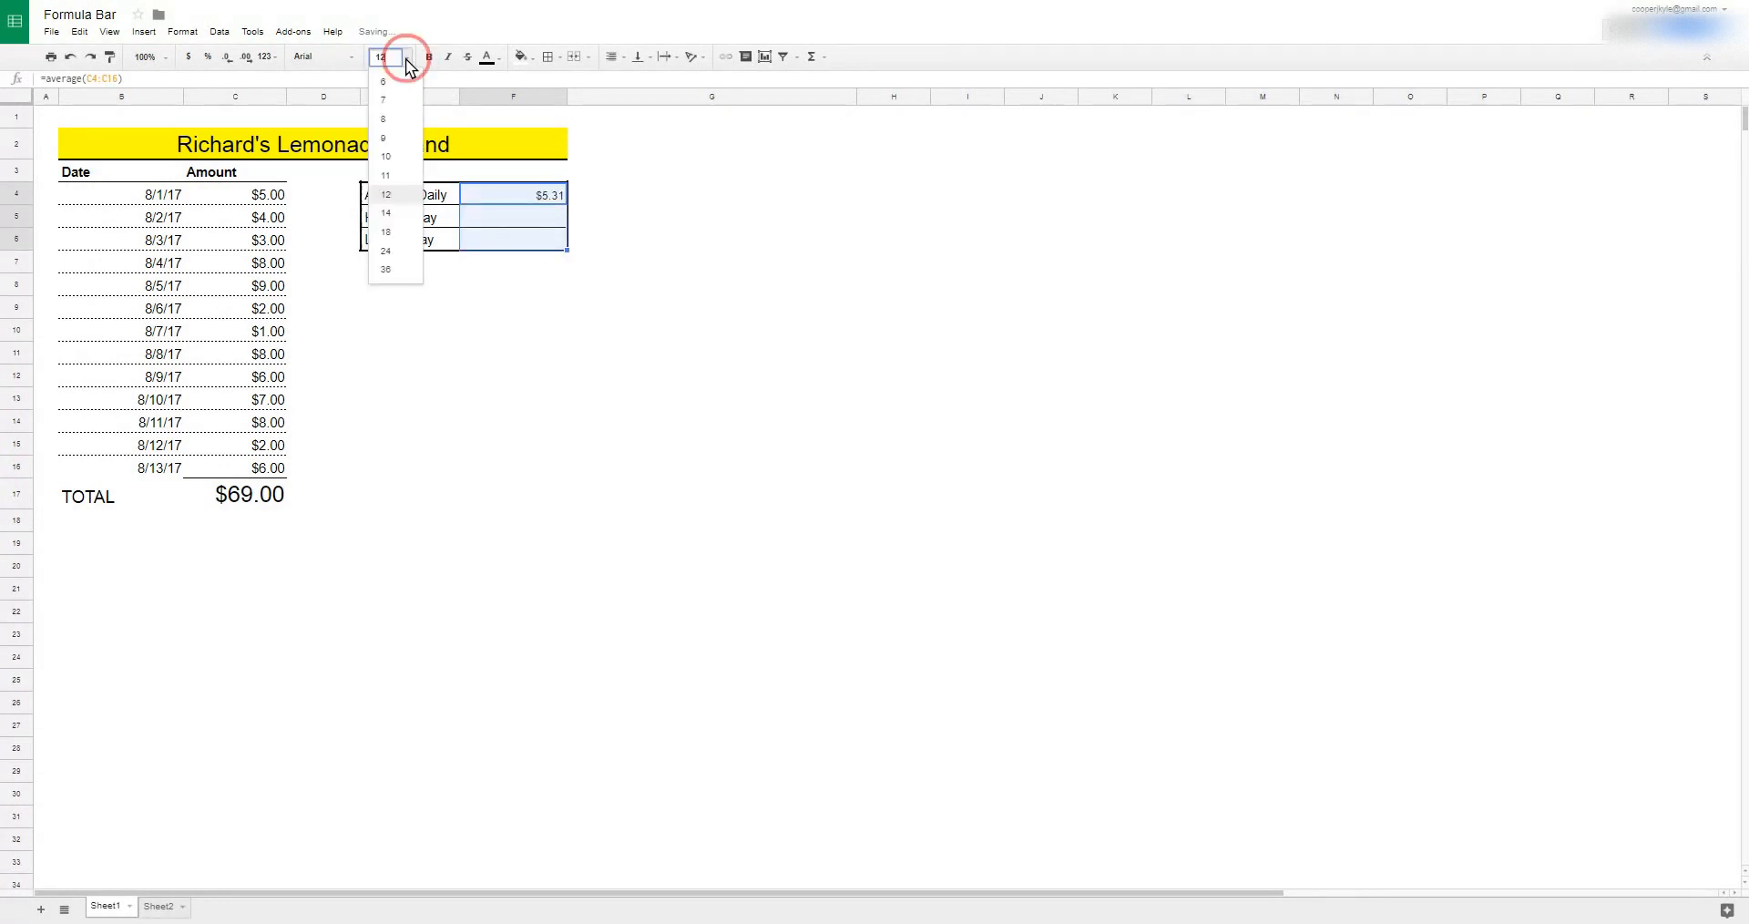
{"action": "left_click", "coordinate": [403, 232]}
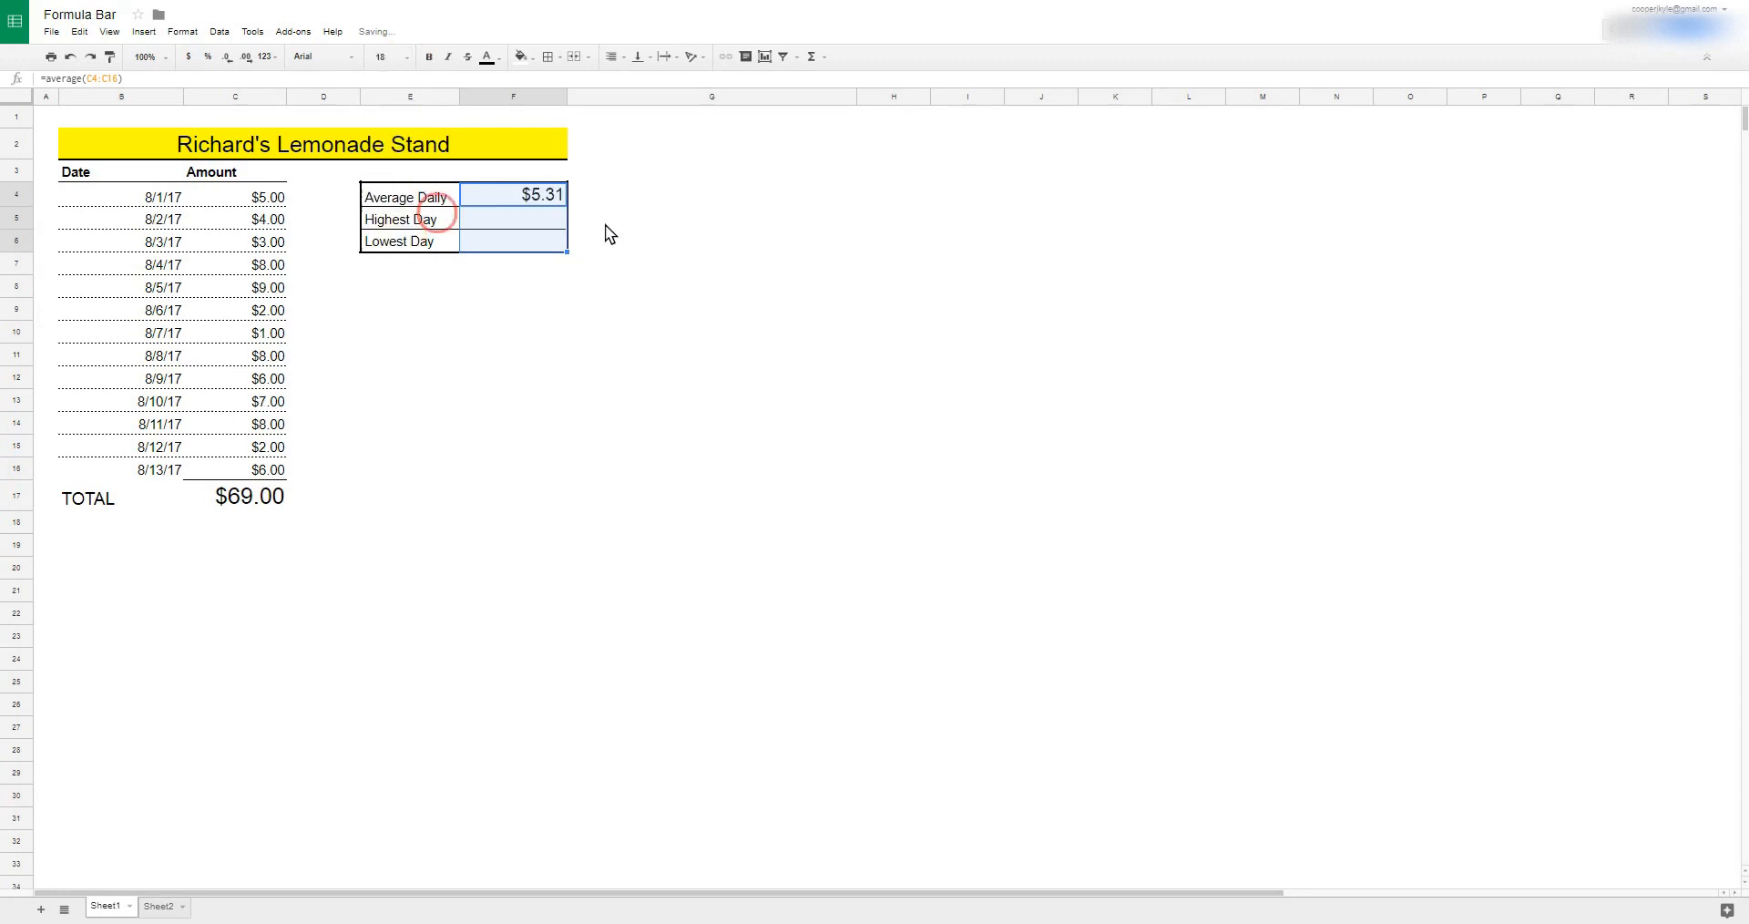
{"action": "left_click", "coordinate": [402, 57]}
{"action": "left_click", "coordinate": [392, 214]}
Step: Enter a MAX formula over the daily amounts C4:C16 in cell F5, next to the Highest Day label
{"action": "left_click", "coordinate": [549, 215]}
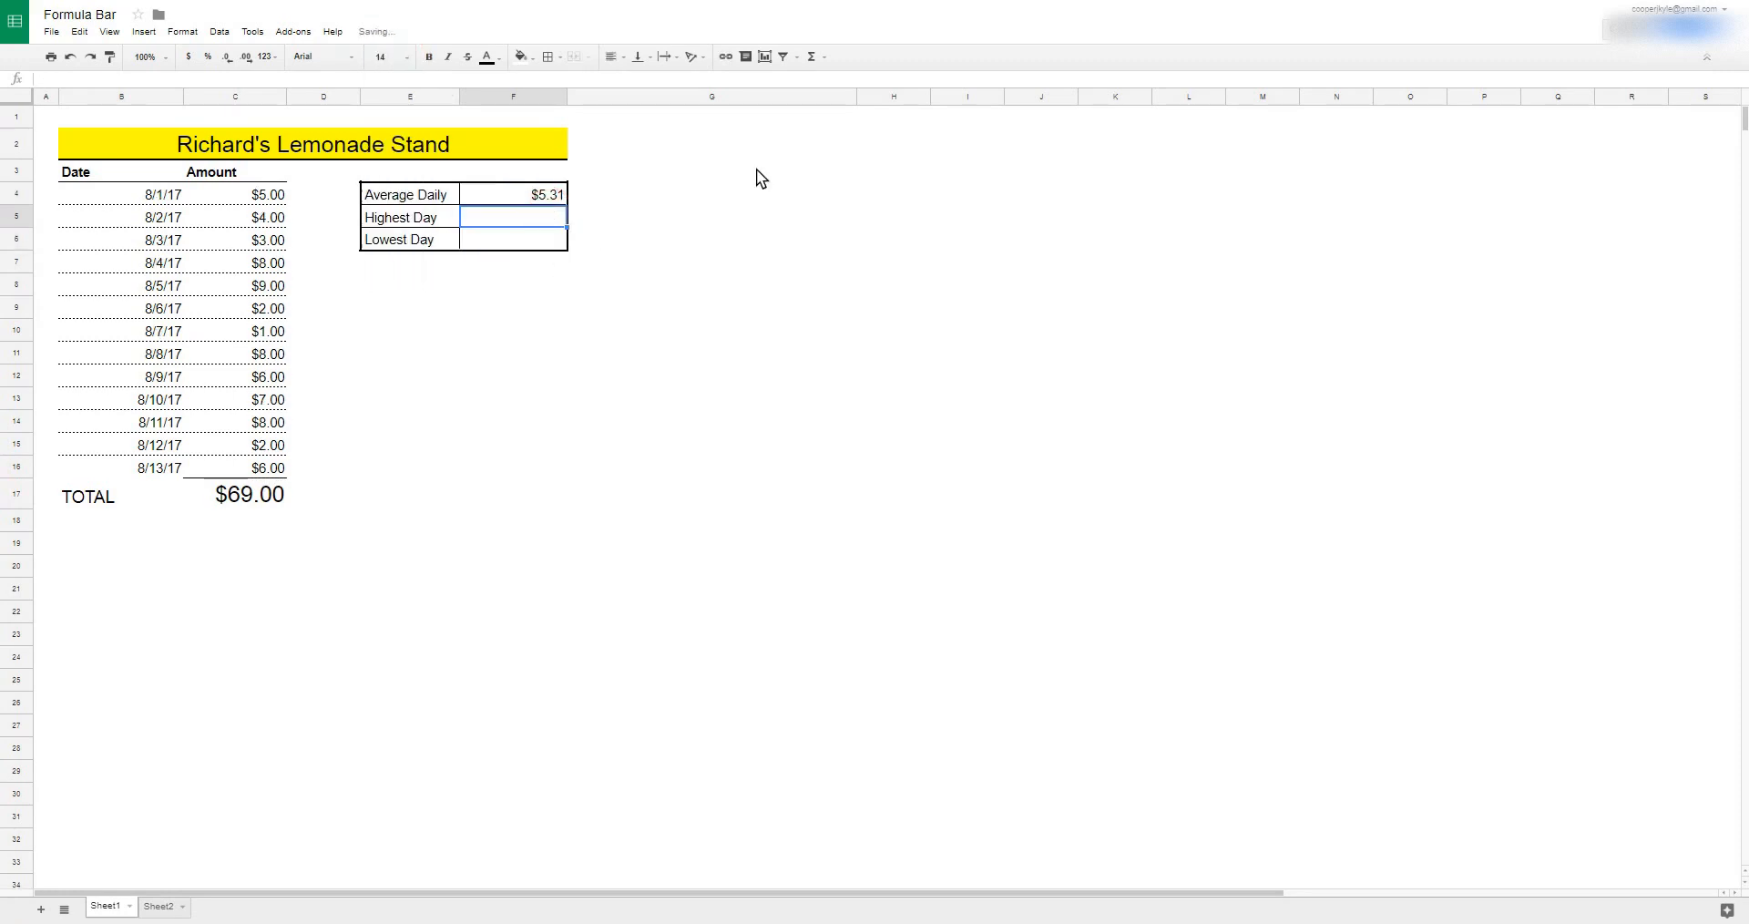
{"action": "type", "text": "="}
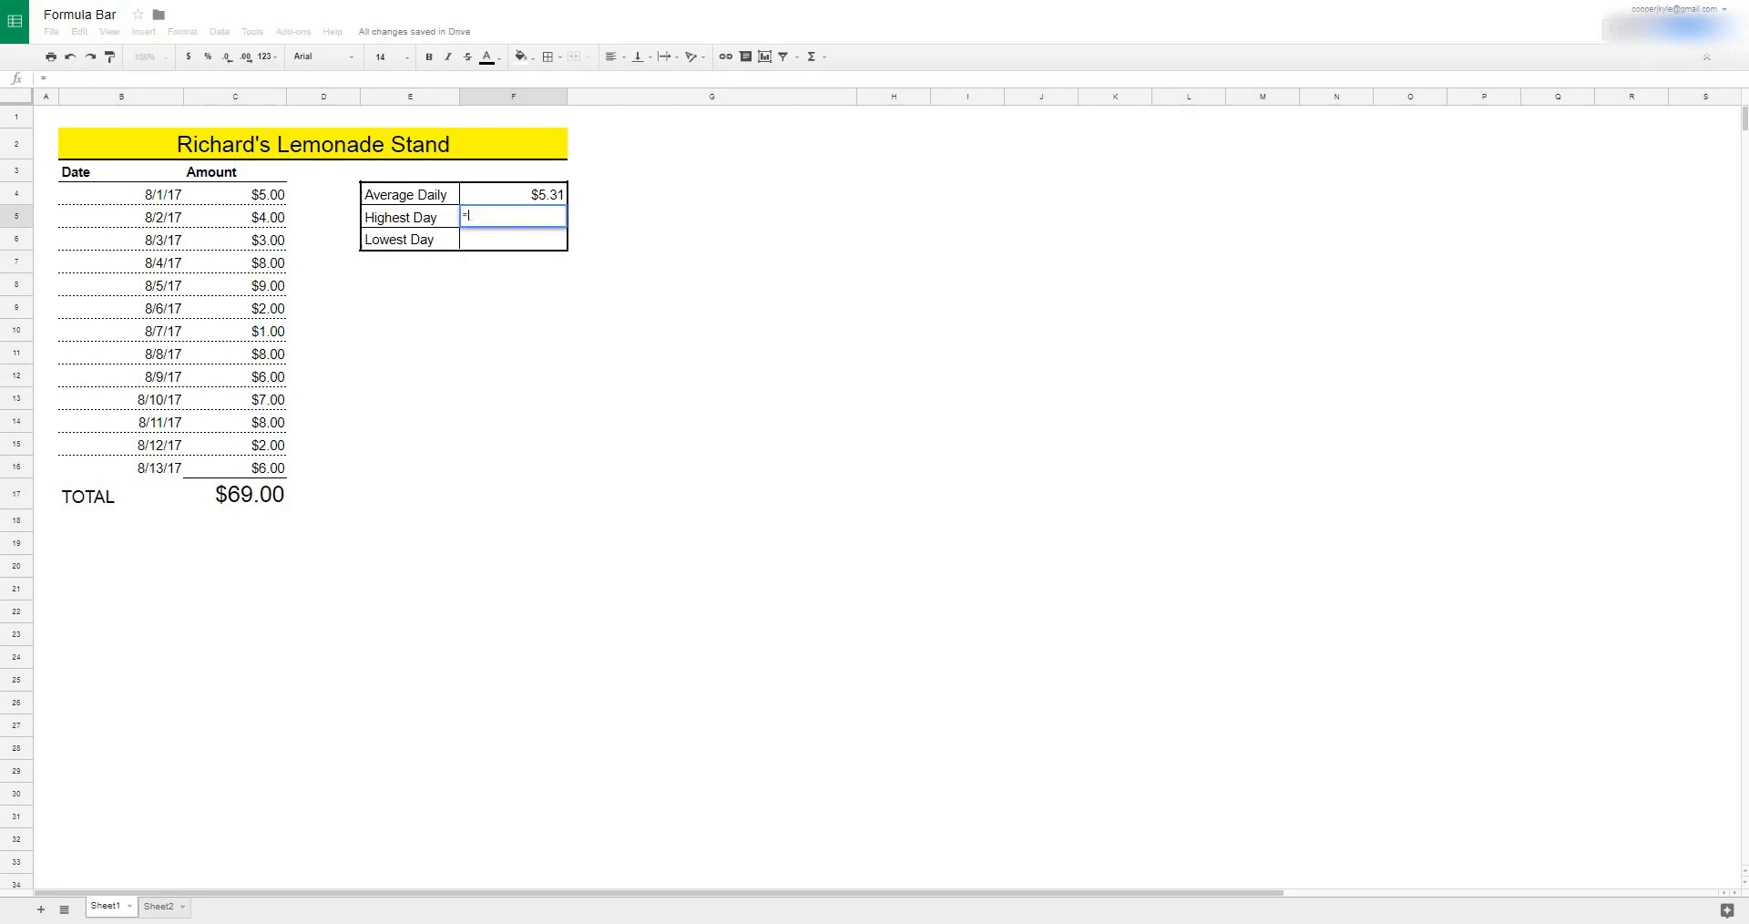
{"action": "type", "text": "max("}
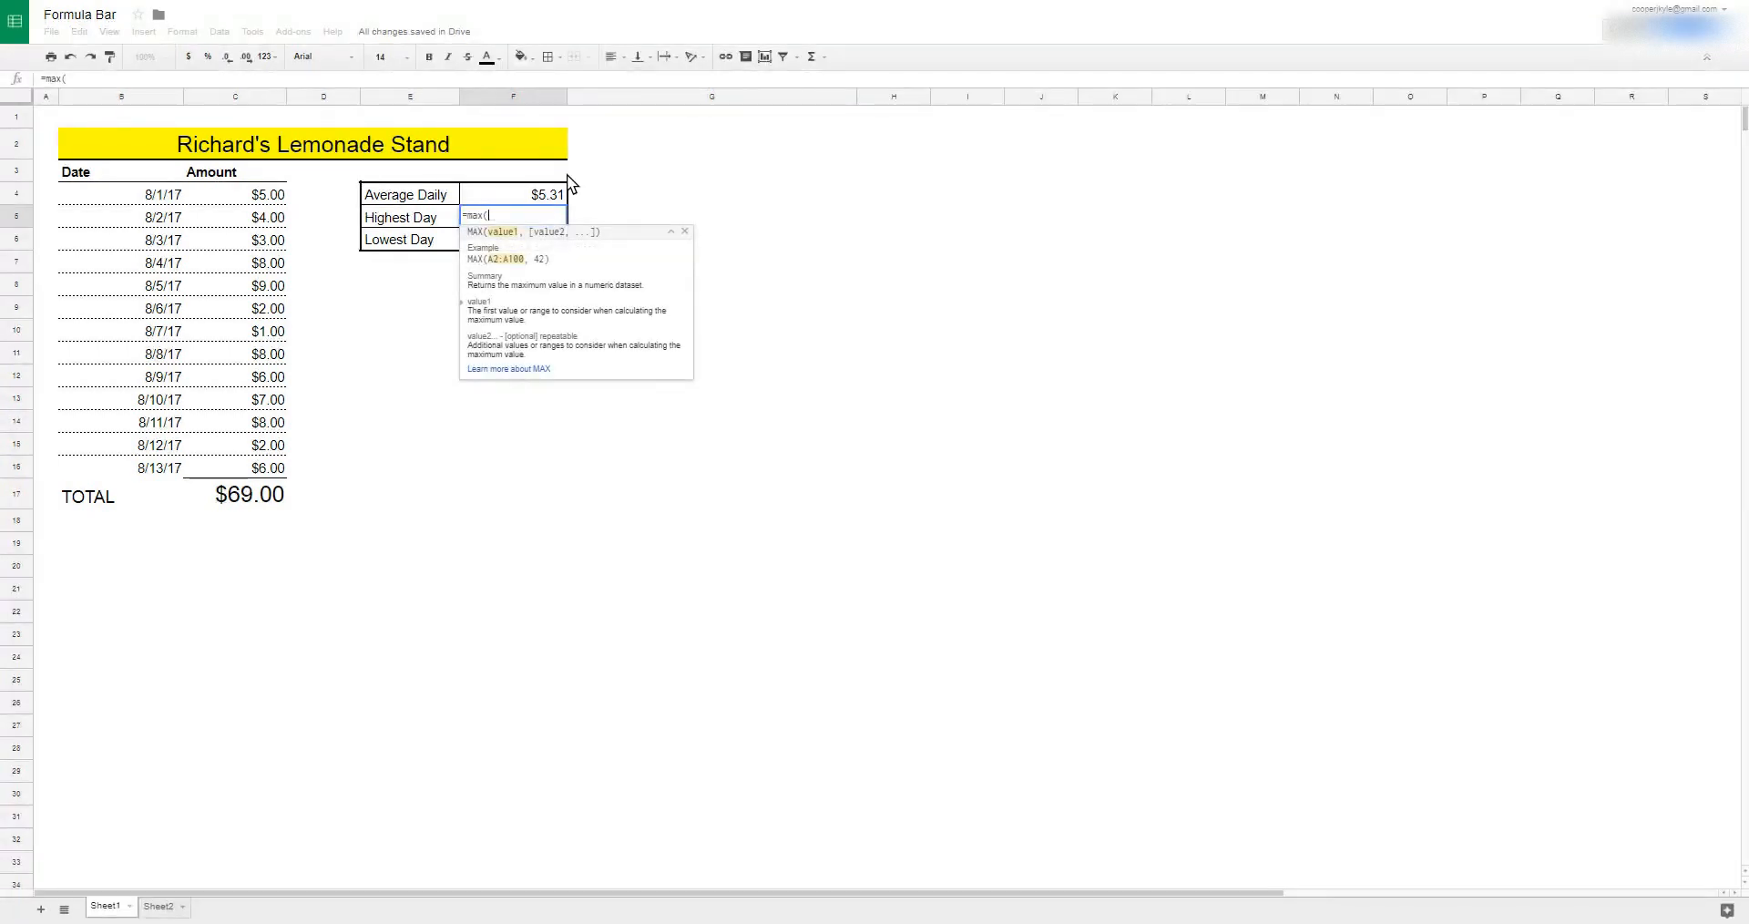
{"action": "left_click_drag", "start_coordinate": [264, 202], "coordinate": [278, 467]}
{"action": "key", "text": "Return"}
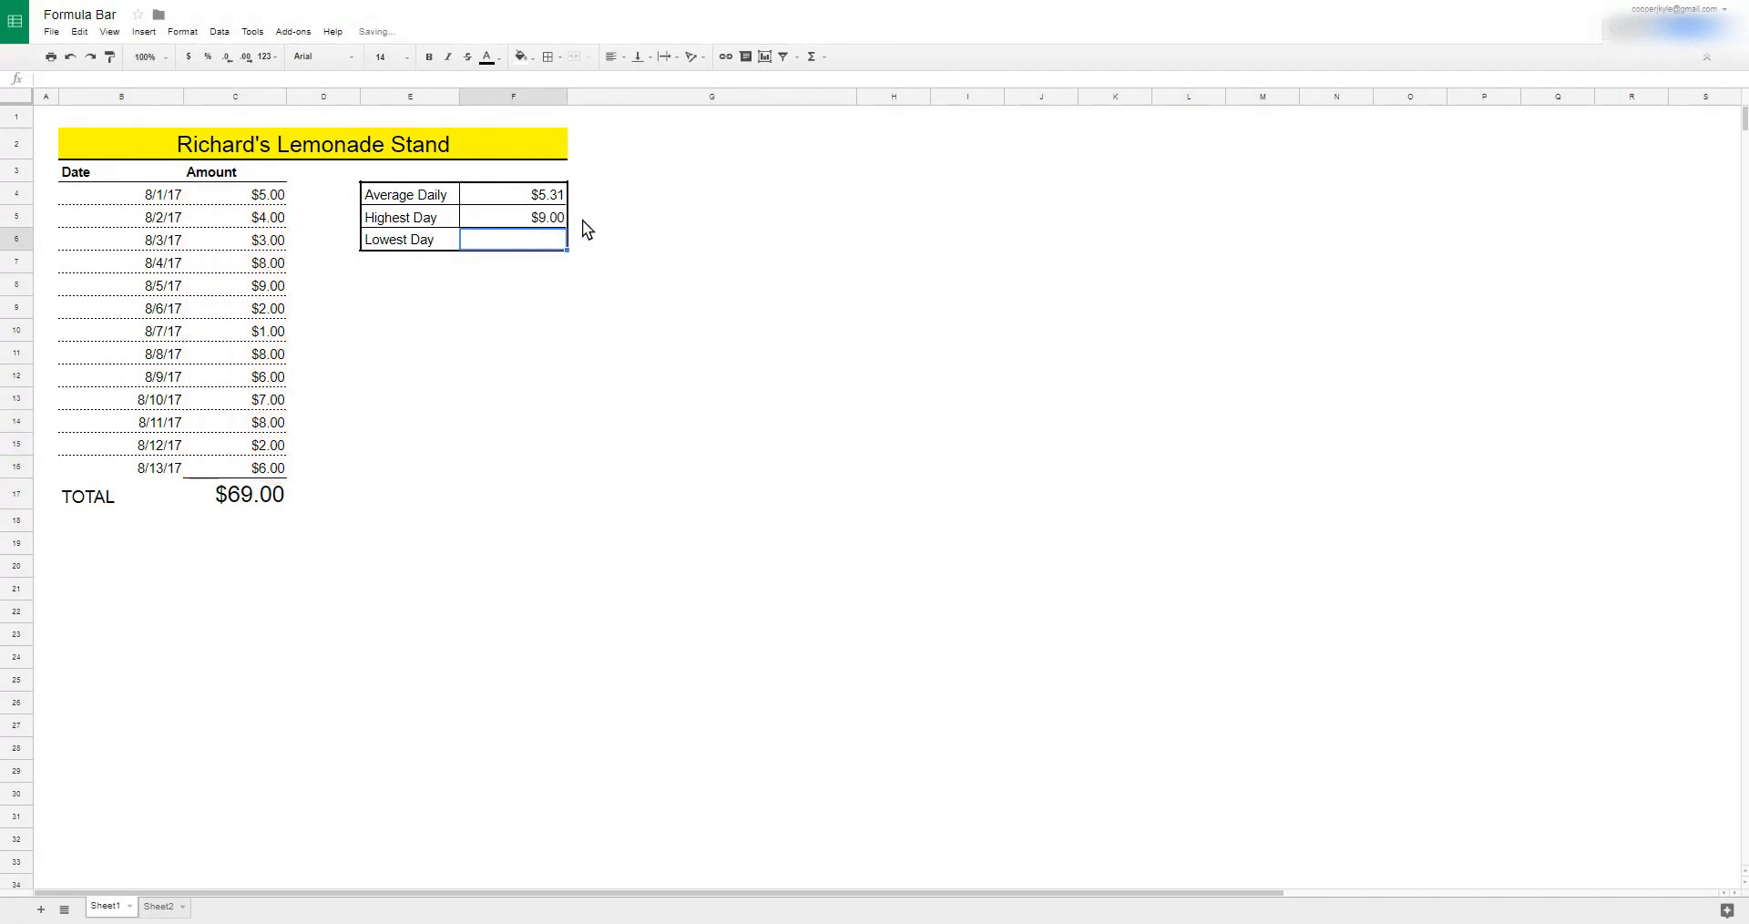
Step: Enter a MIN formula over C4:C16 in cell F6, next to the Lowest Day label
{"action": "type", "text": "=min("}
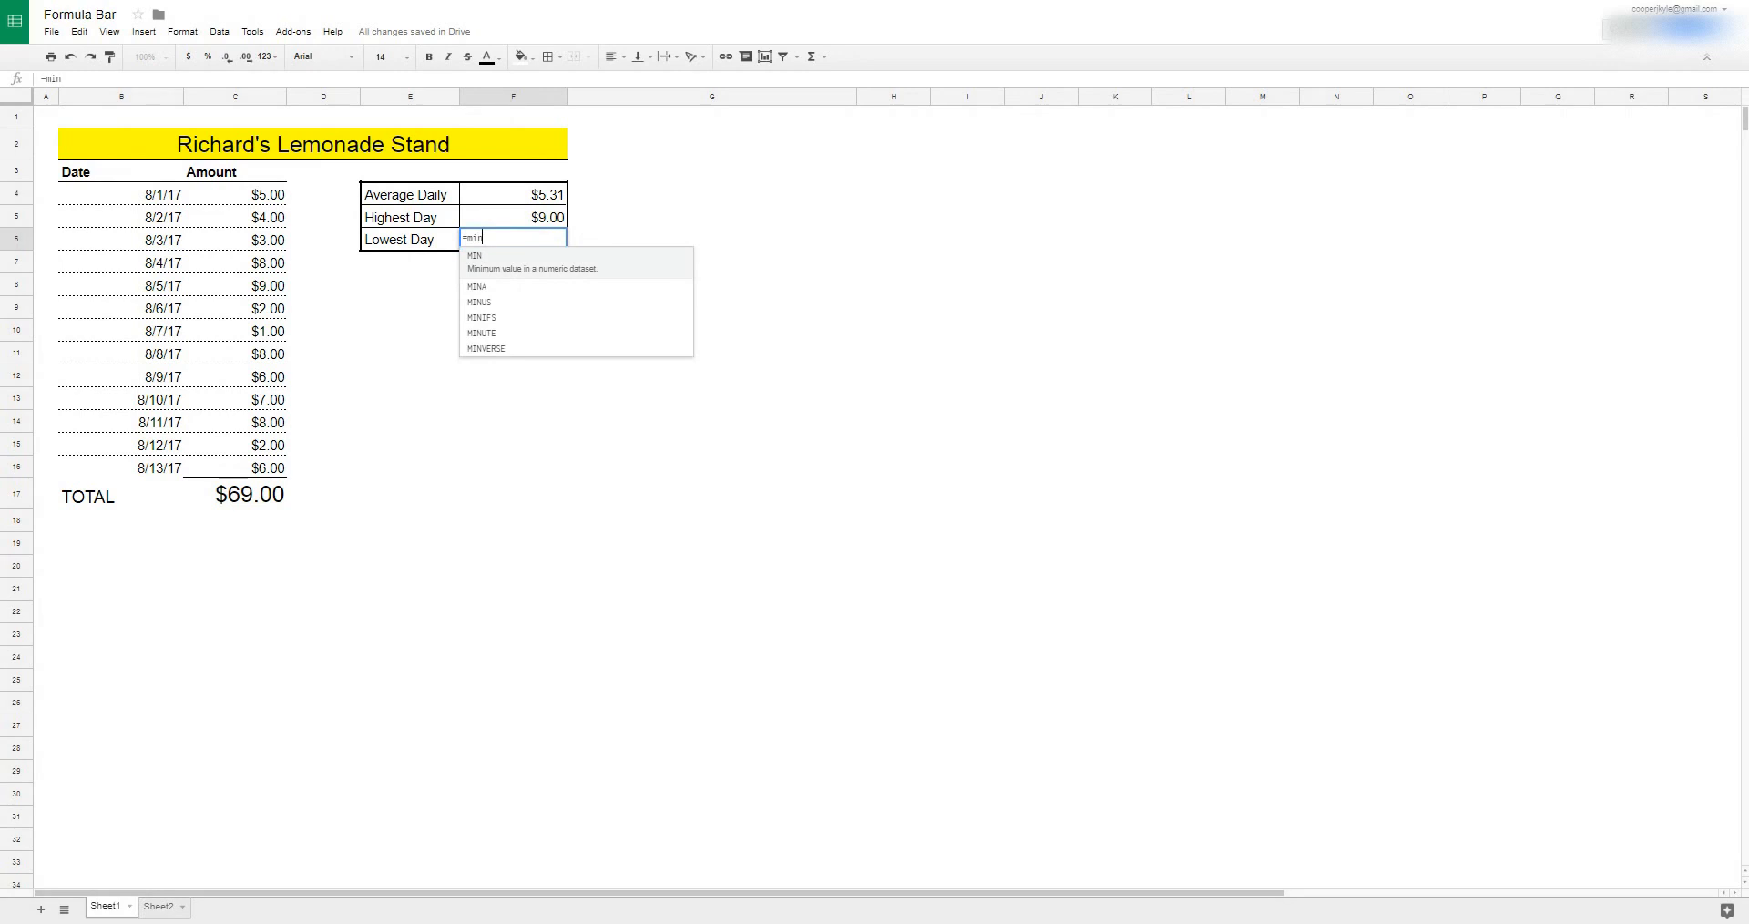
{"action": "left_click_drag", "start_coordinate": [259, 197], "coordinate": [271, 469]}
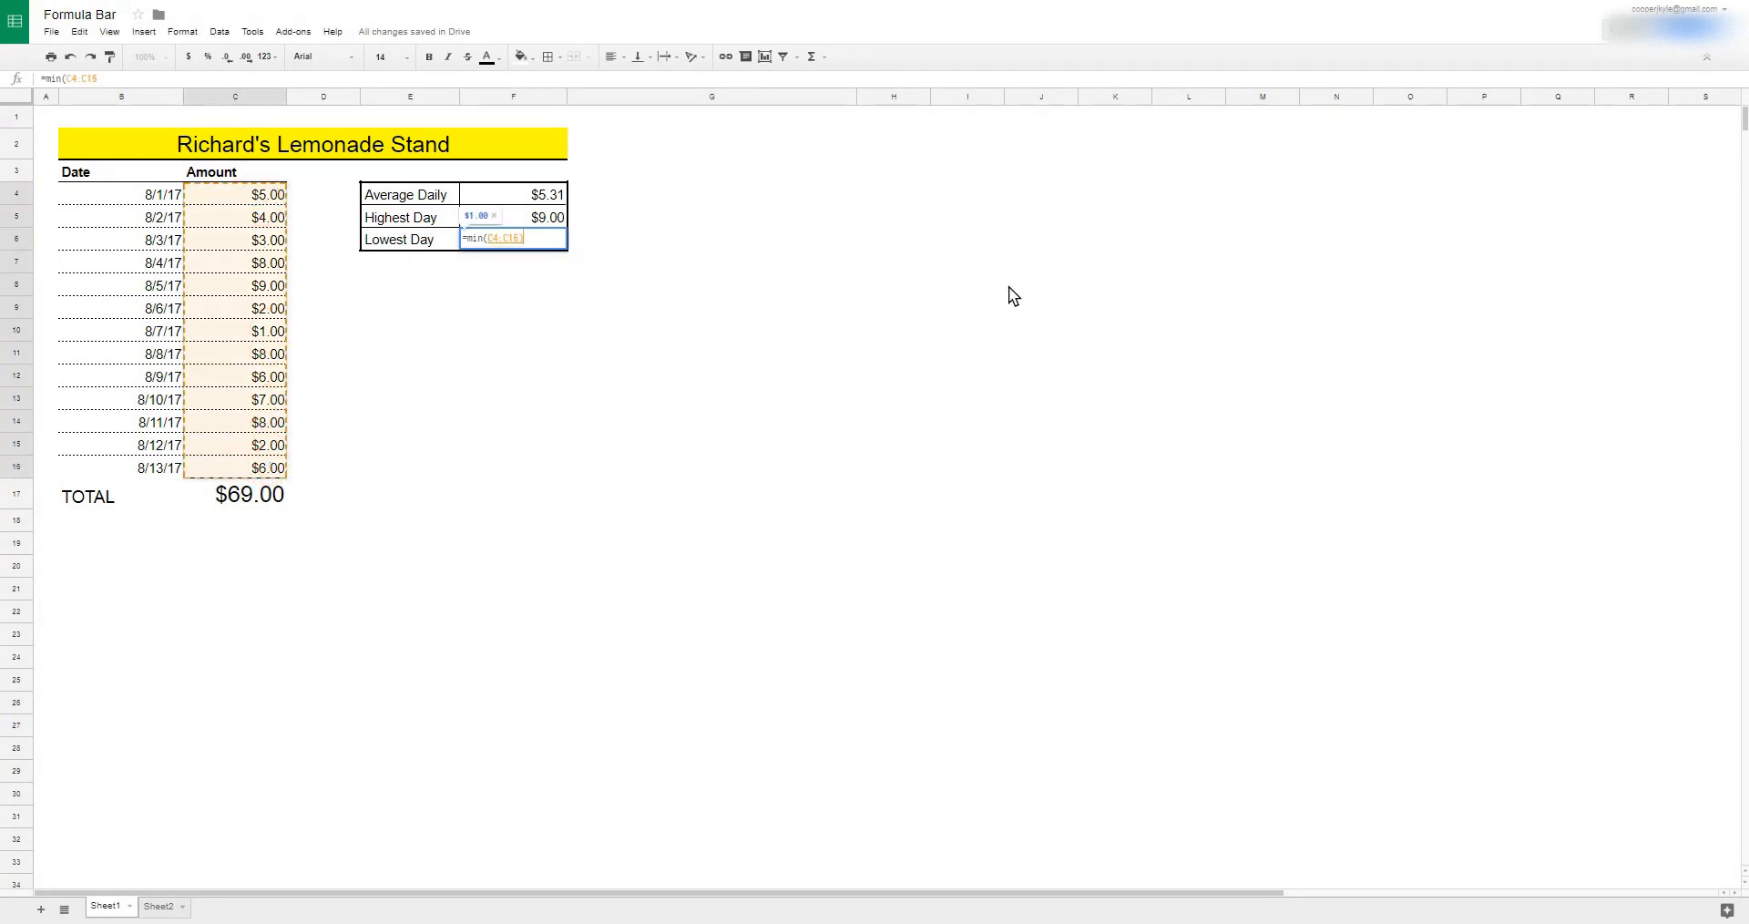
{"action": "key", "text": "Return"}
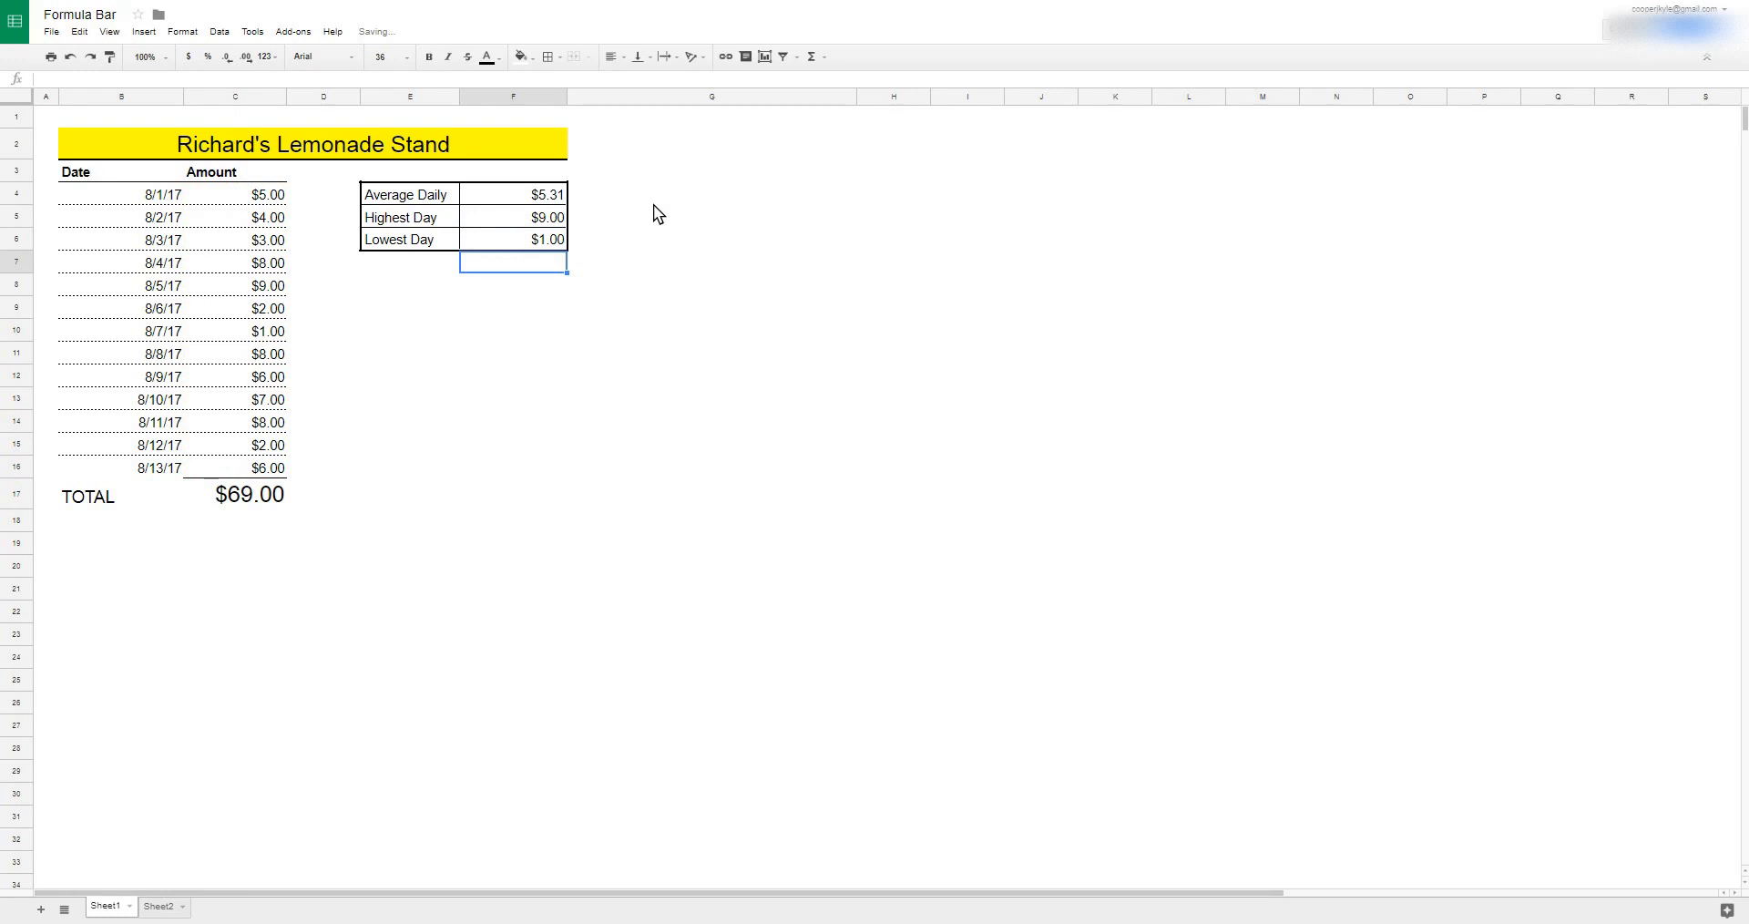